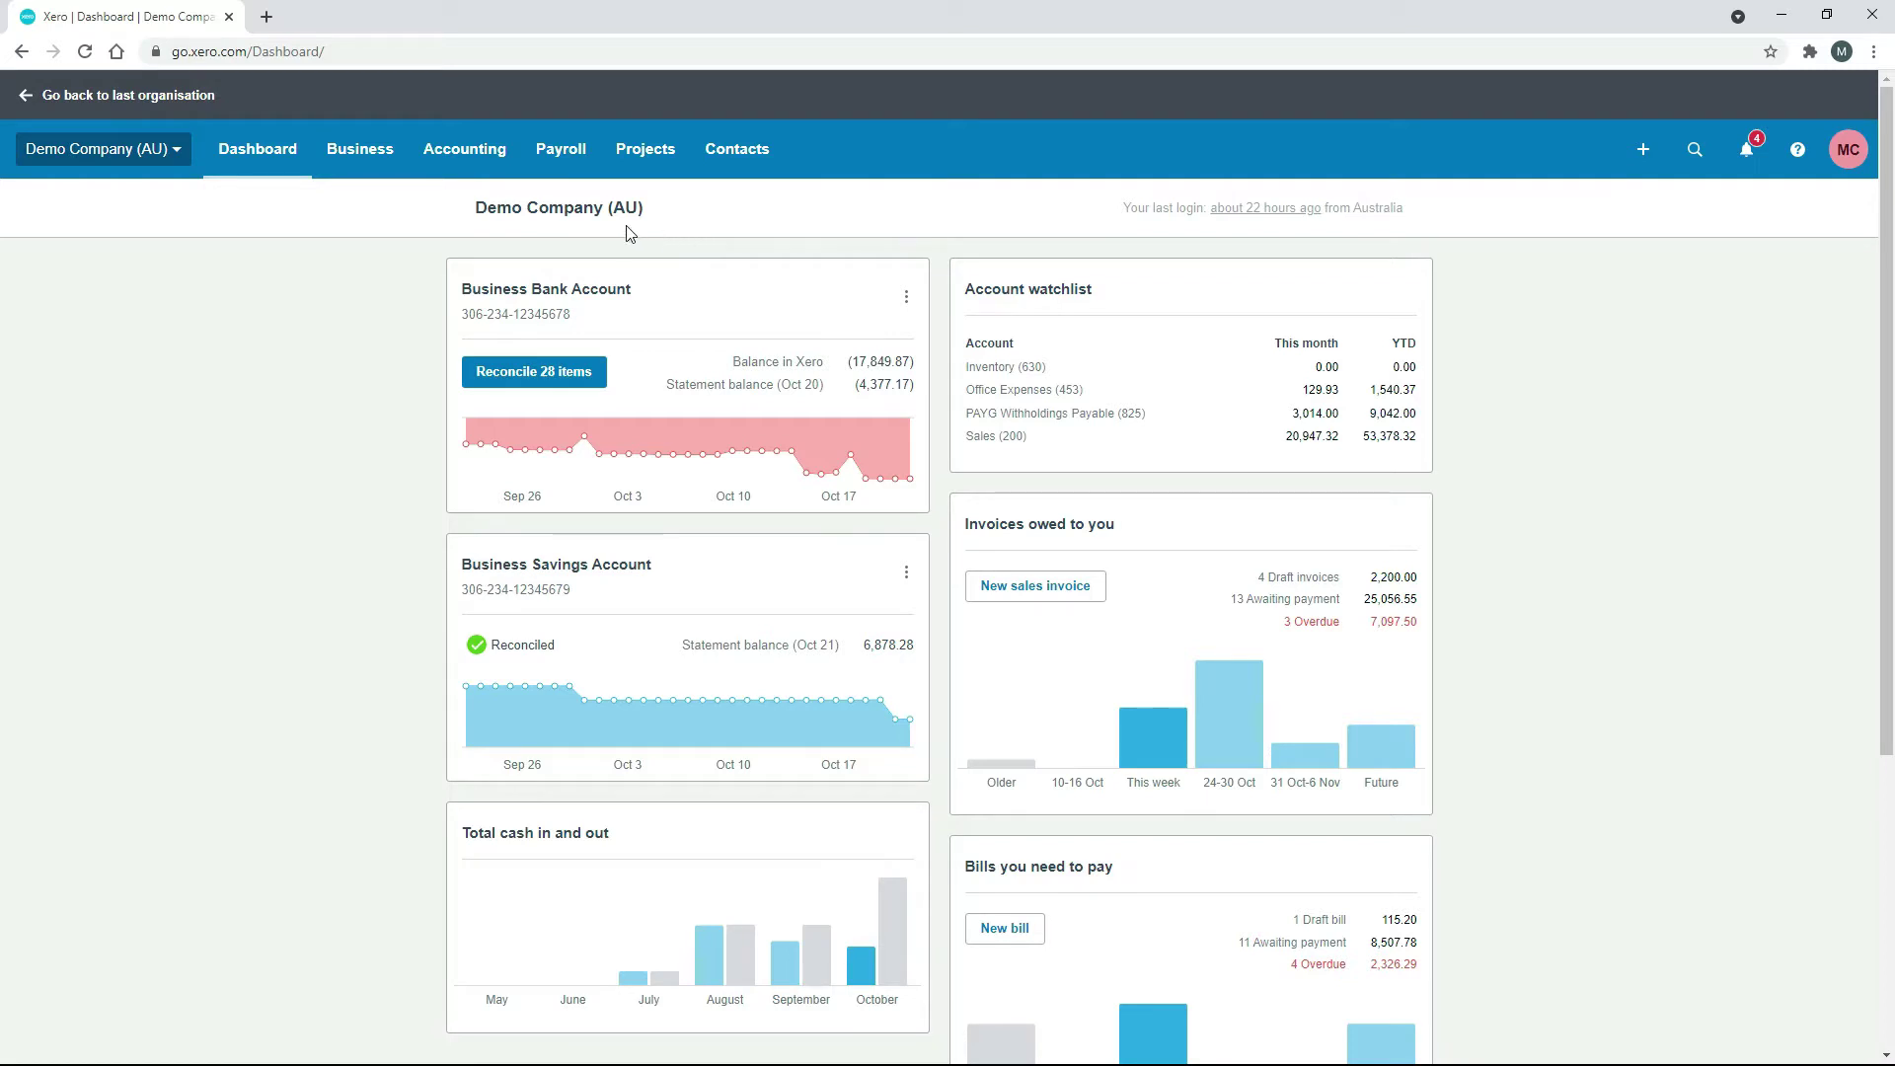
Step: From Payroll > Employees, open the first employee's Leave tab and edit their Annual Leave settings
{"action": "left_click", "coordinate": [561, 150]}
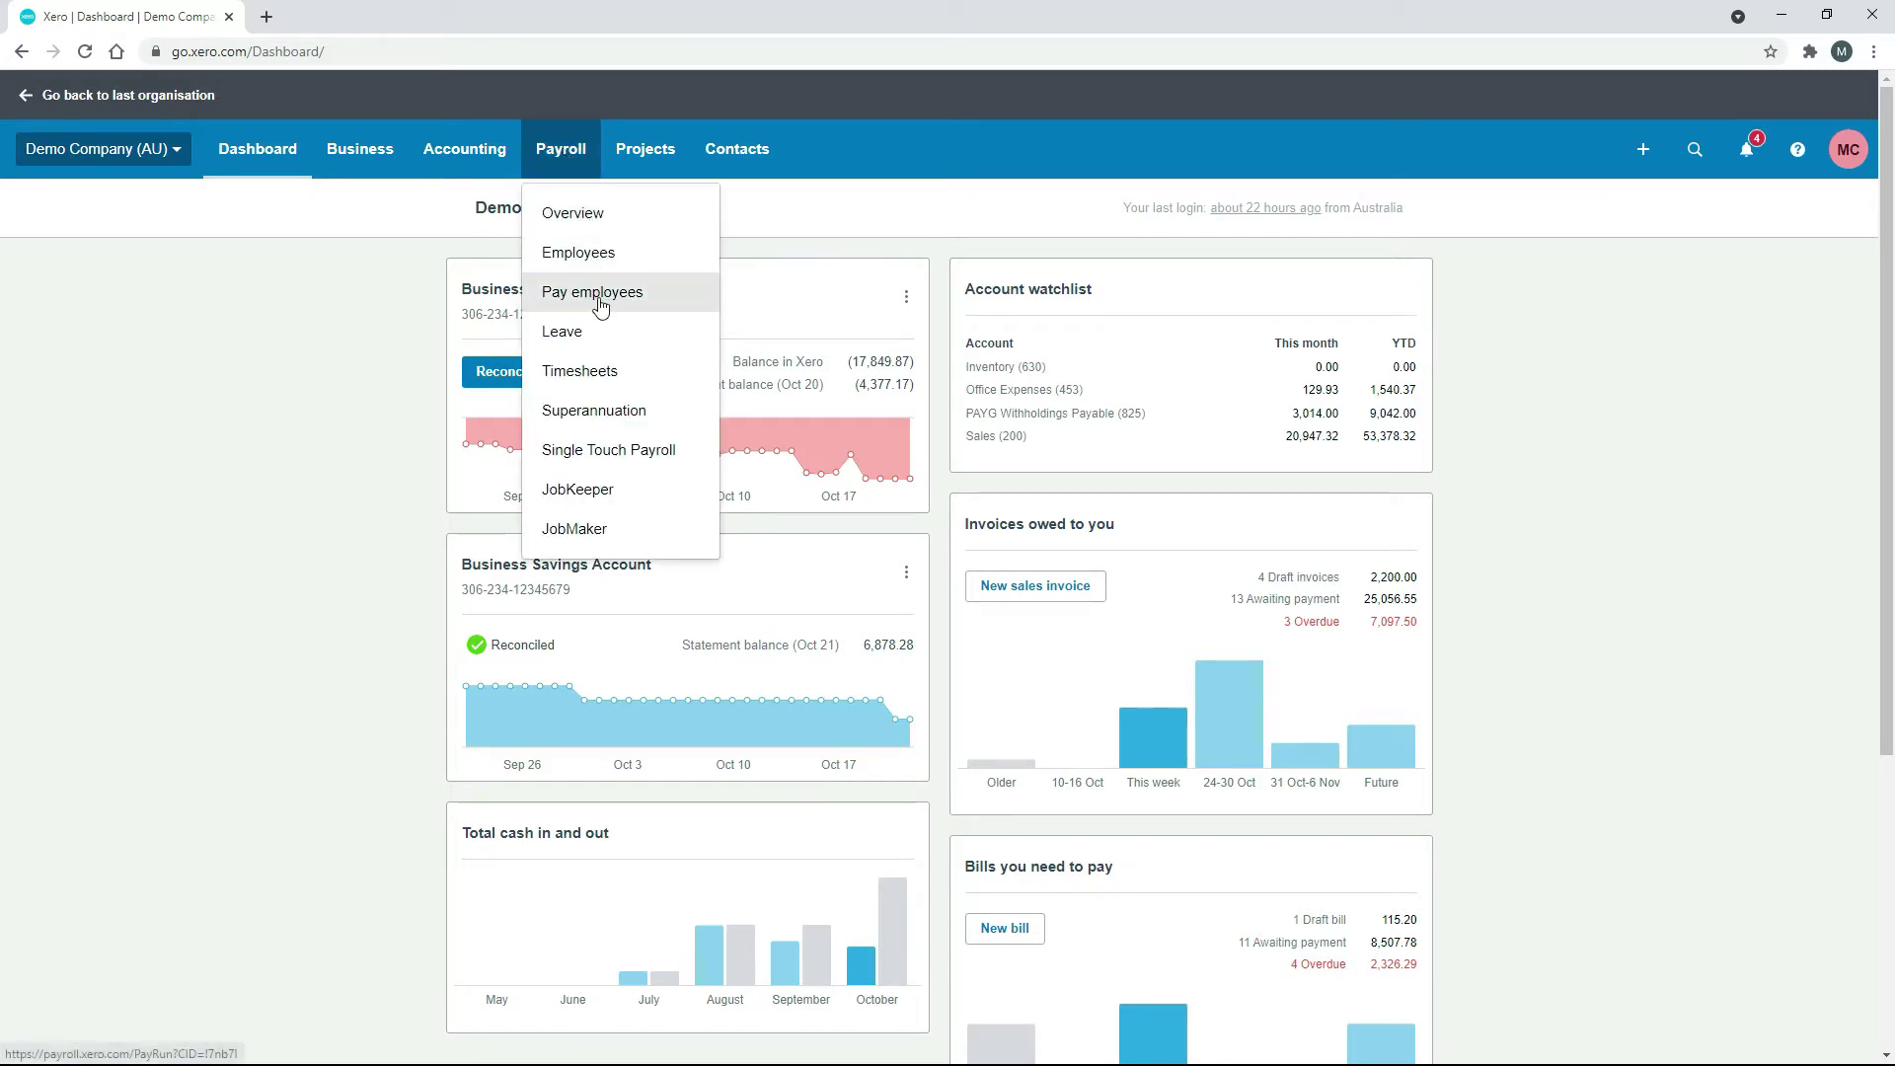
{"action": "left_click", "coordinate": [606, 259]}
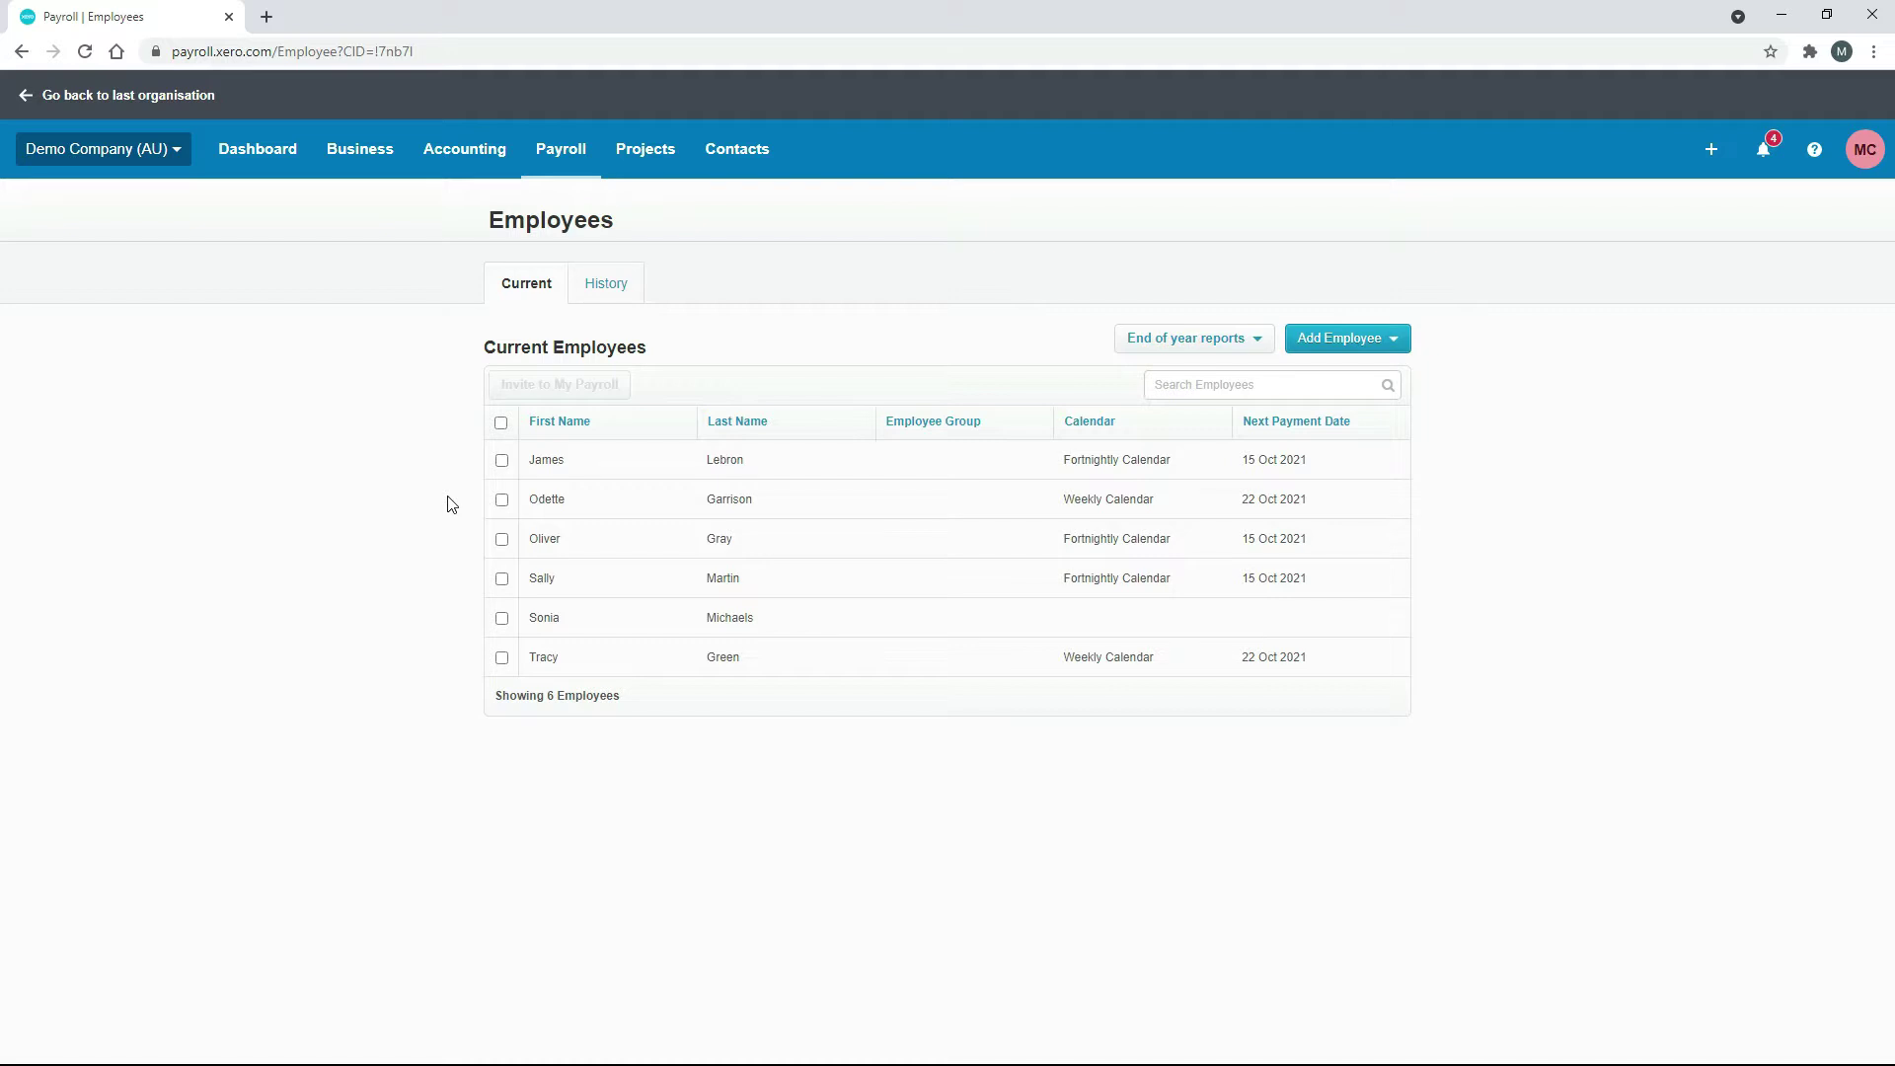
{"action": "left_click", "coordinate": [641, 461]}
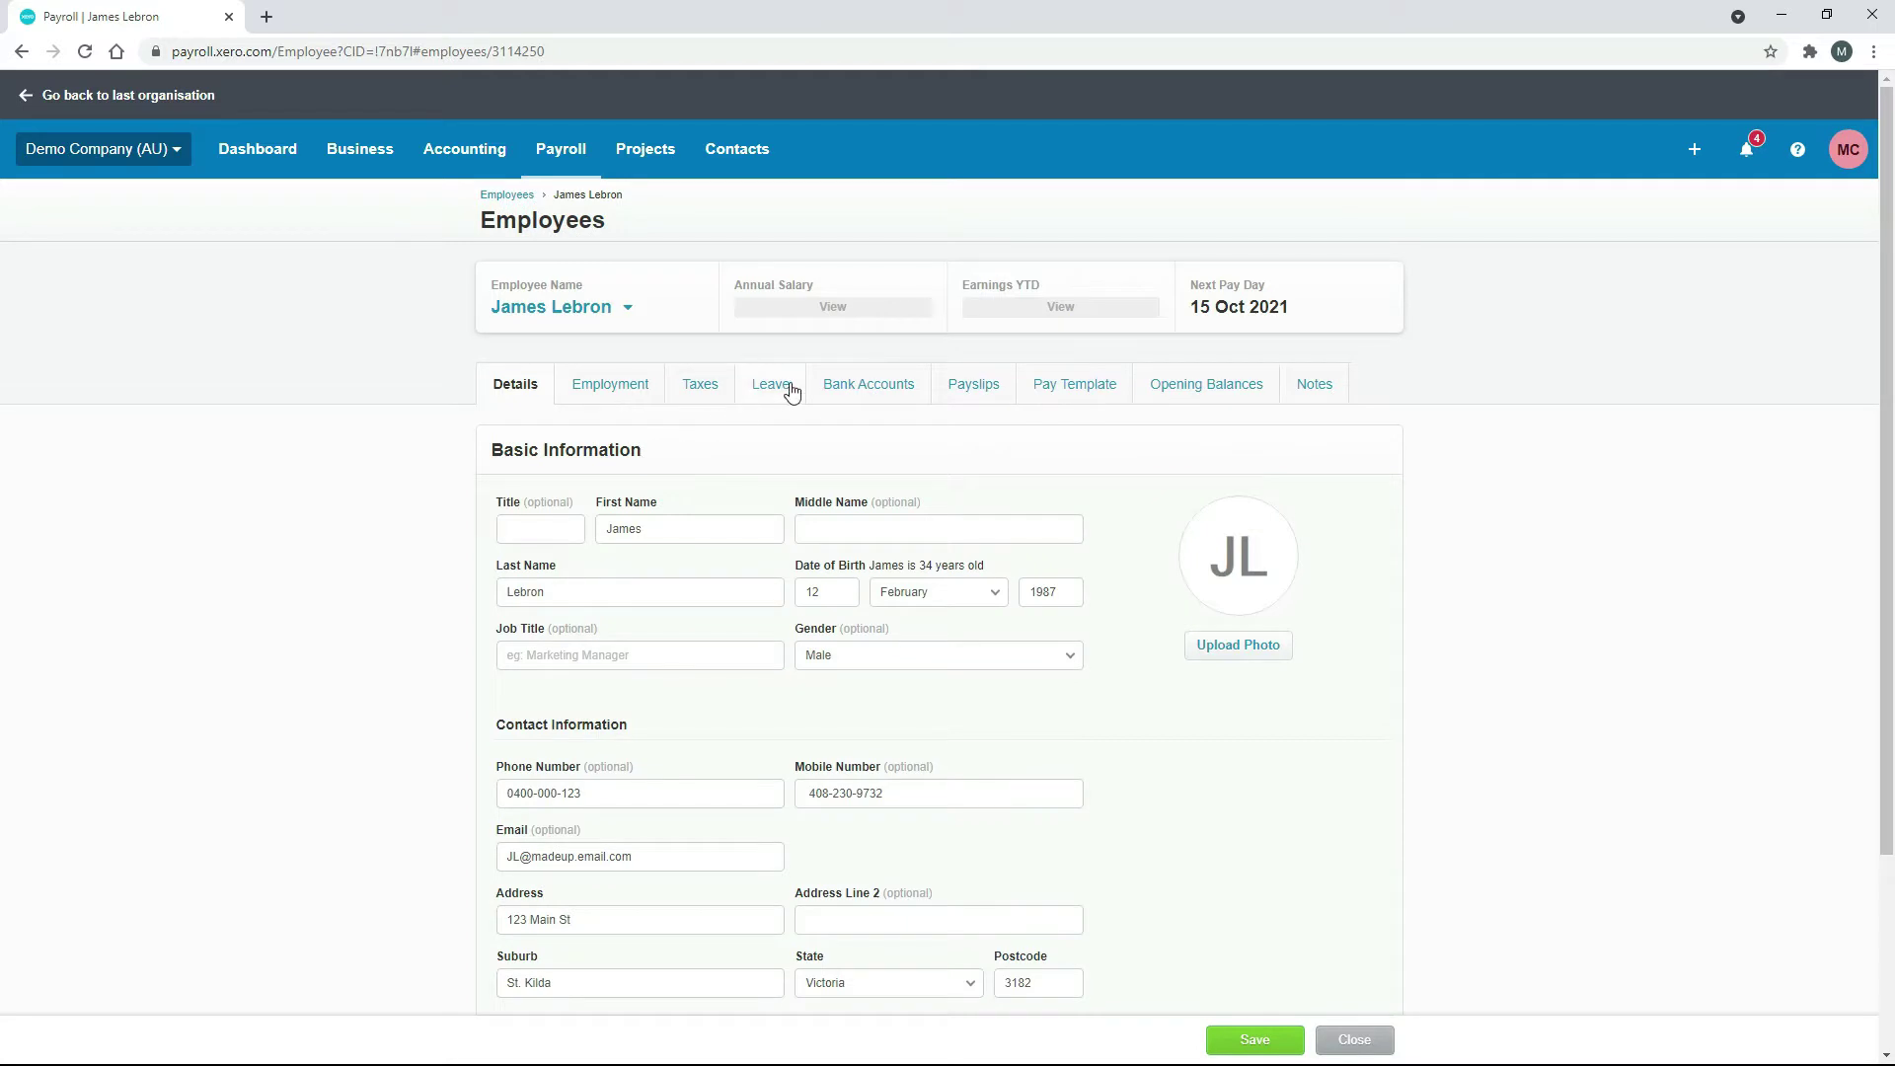
{"action": "left_click", "coordinate": [769, 392]}
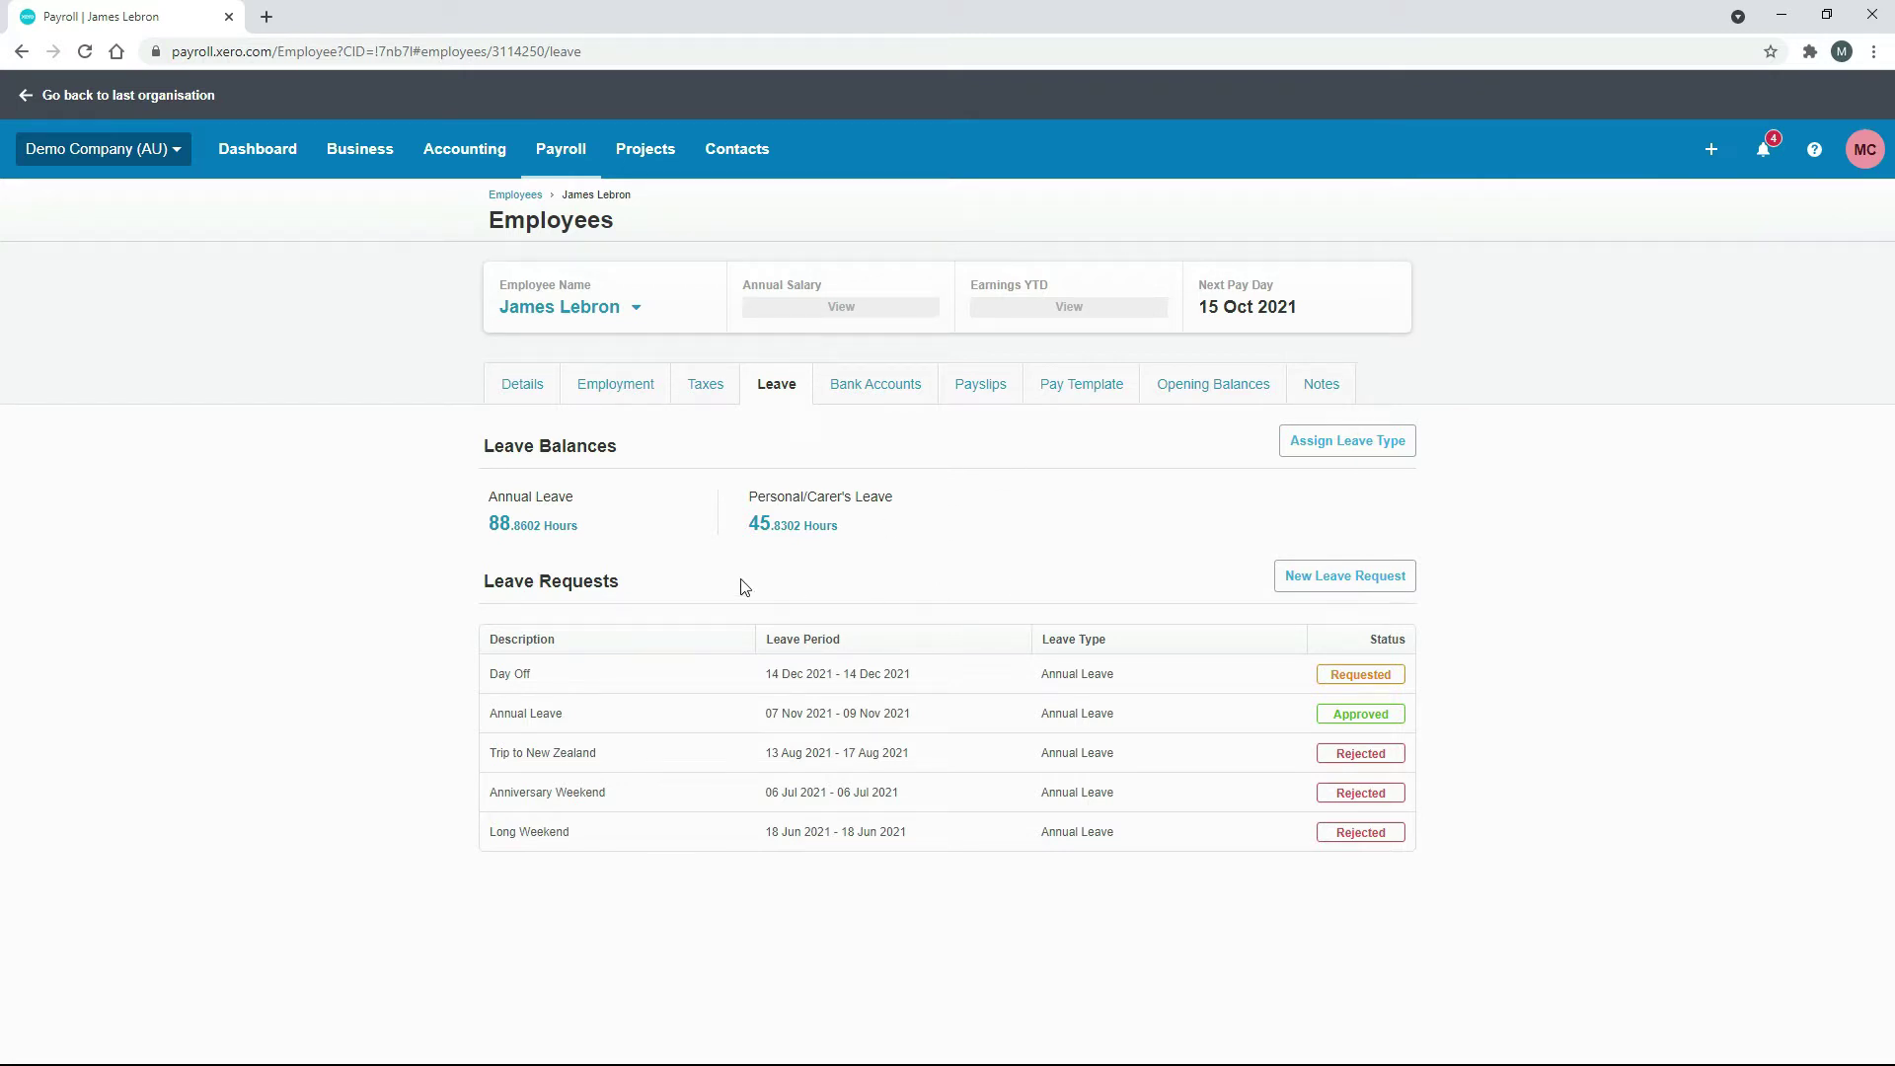
{"action": "left_click", "coordinate": [518, 534]}
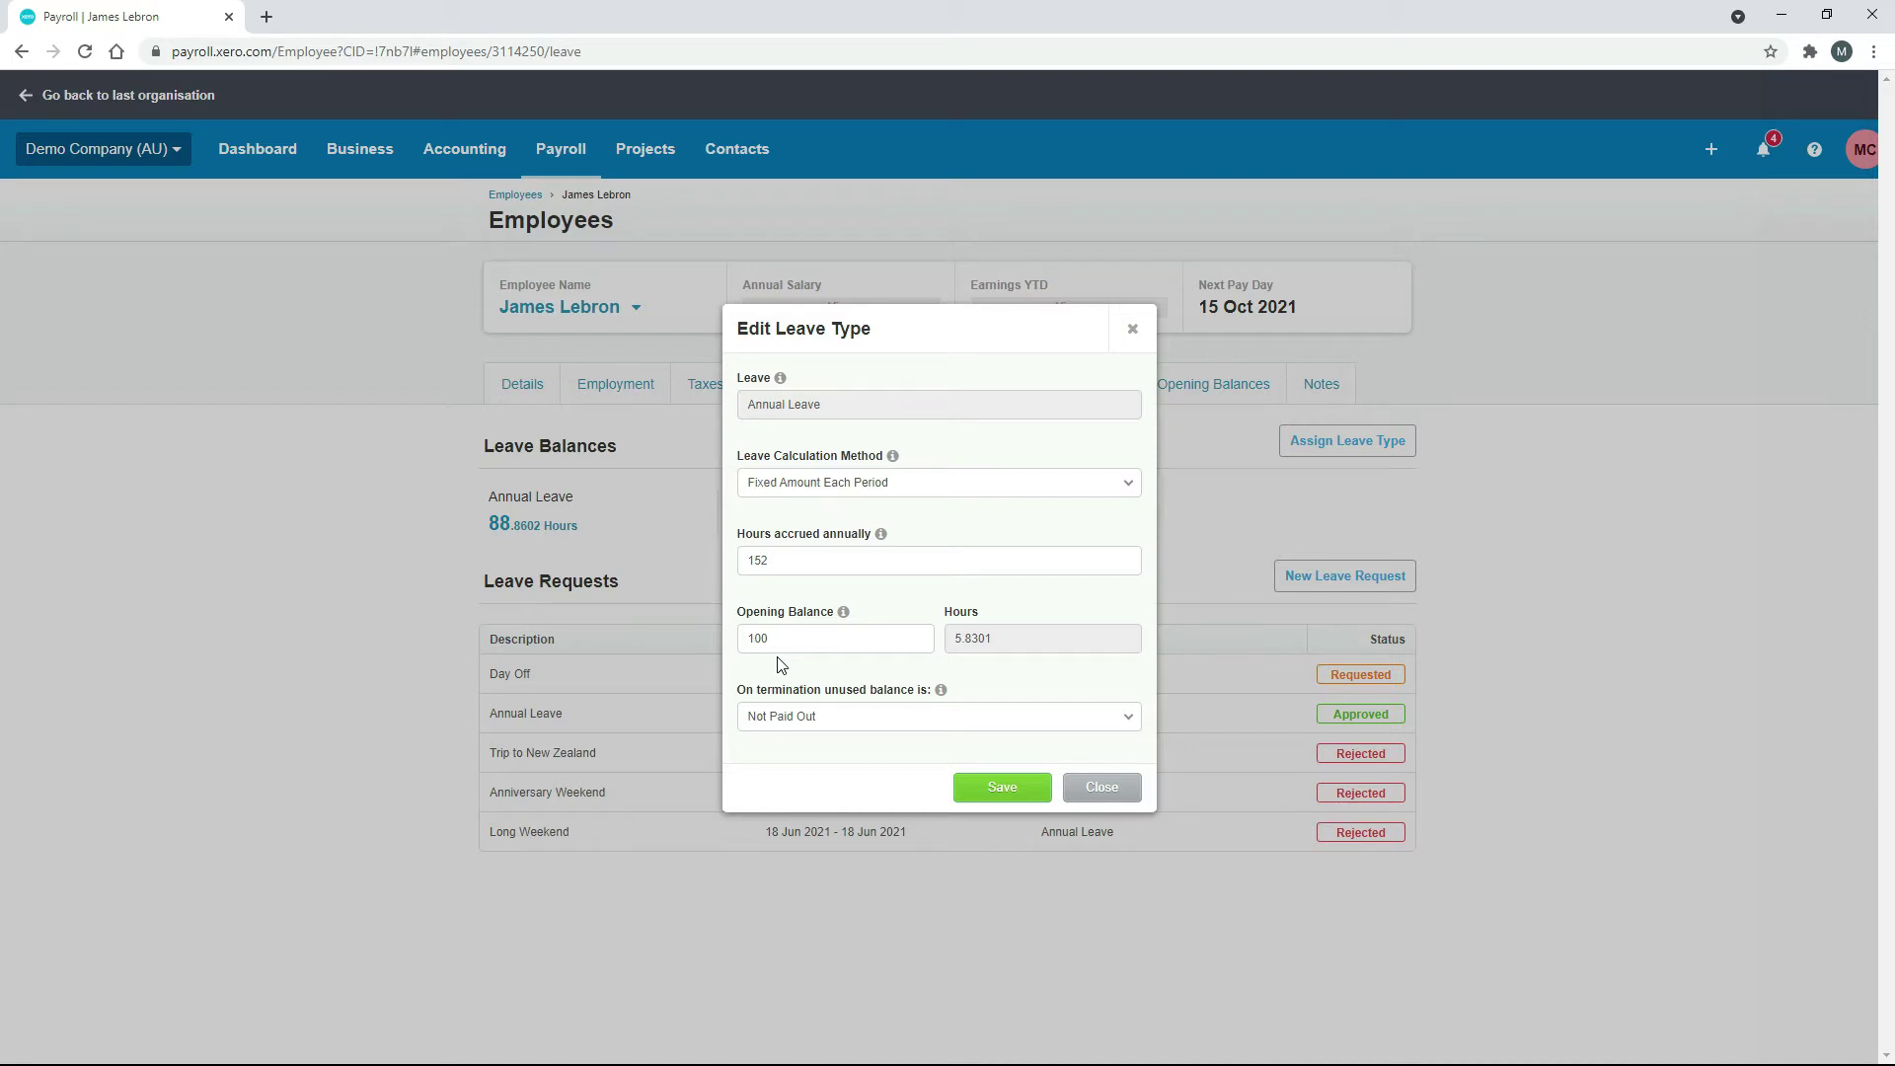
Step: Change the Annual Leave opening balance from 100 to 92 hours and save
{"action": "double_click", "coordinate": [752, 639]}
{"action": "type", "text": "52"}
{"action": "left_click", "coordinate": [801, 684]}
{"action": "left_click", "coordinate": [1008, 789]}
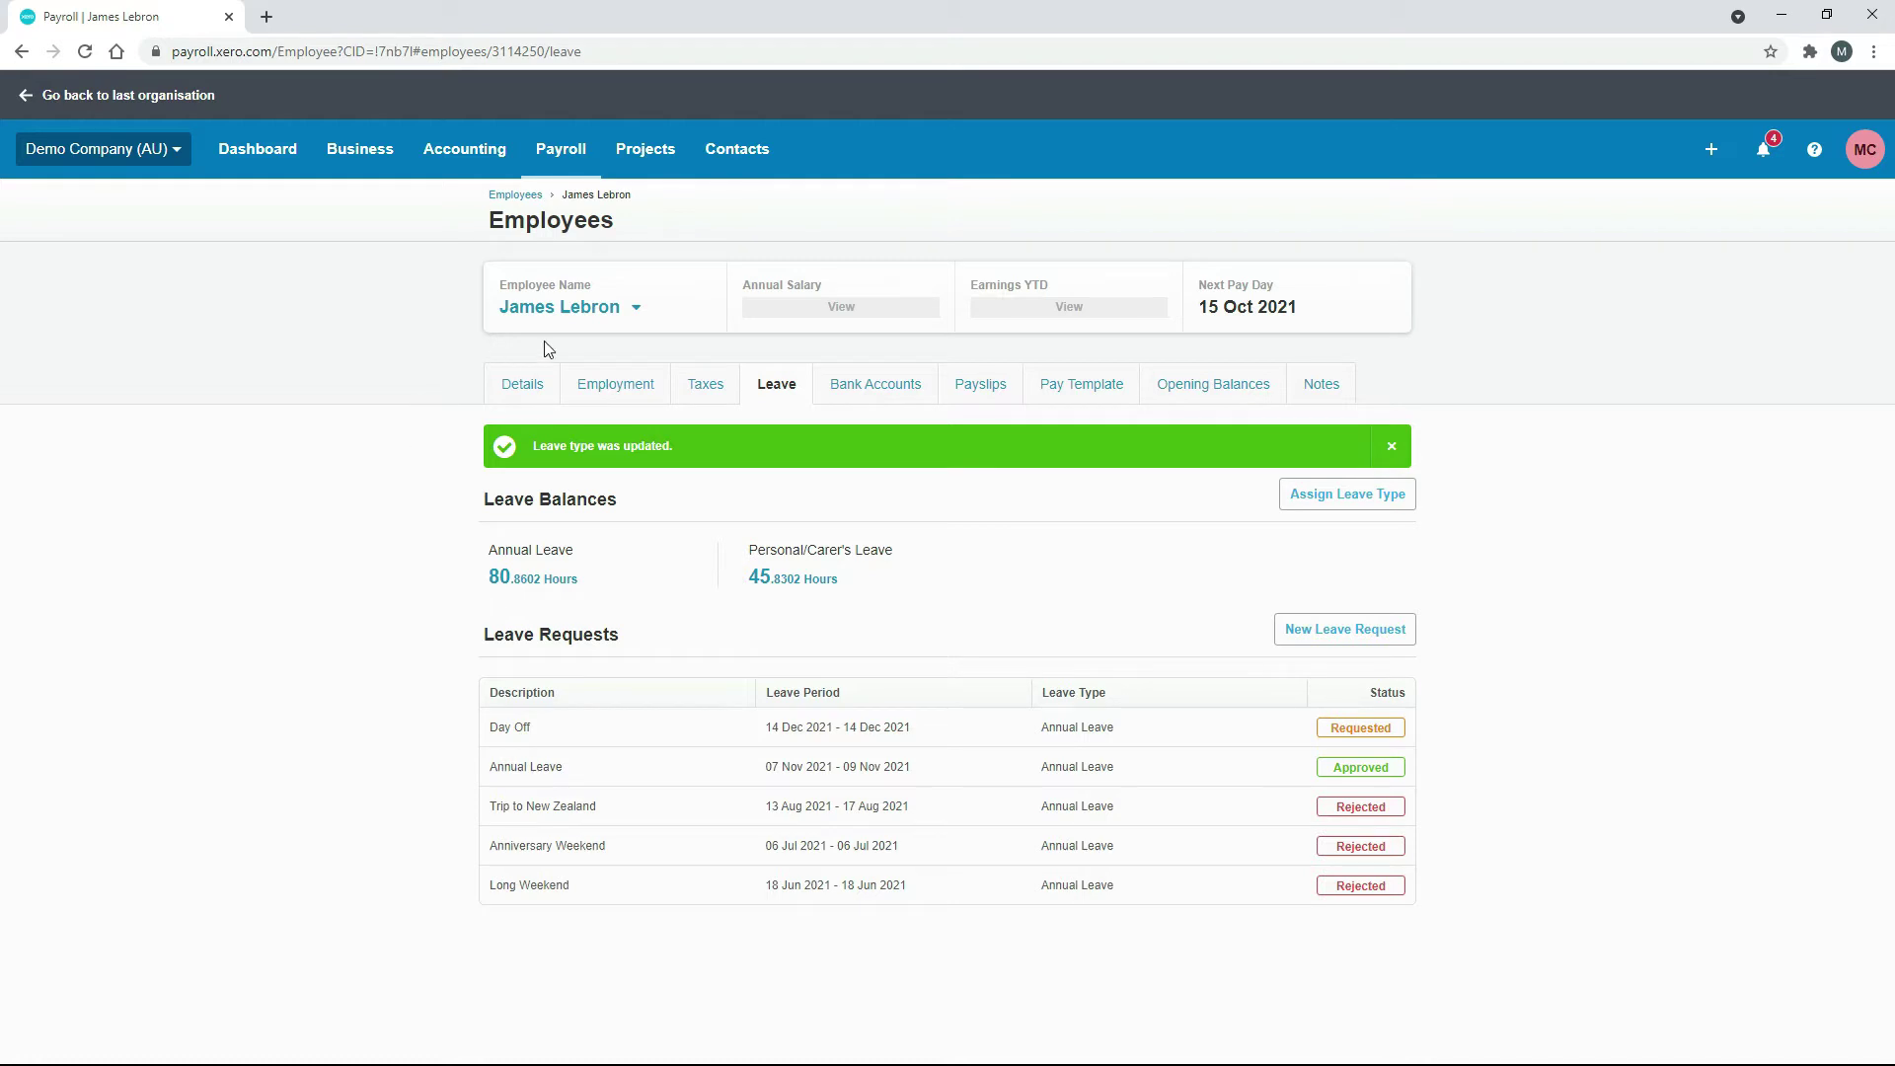
Step: Switch to the third employee and save a -8 hour Annual Leave opening balance
{"action": "left_click", "coordinate": [635, 309]}
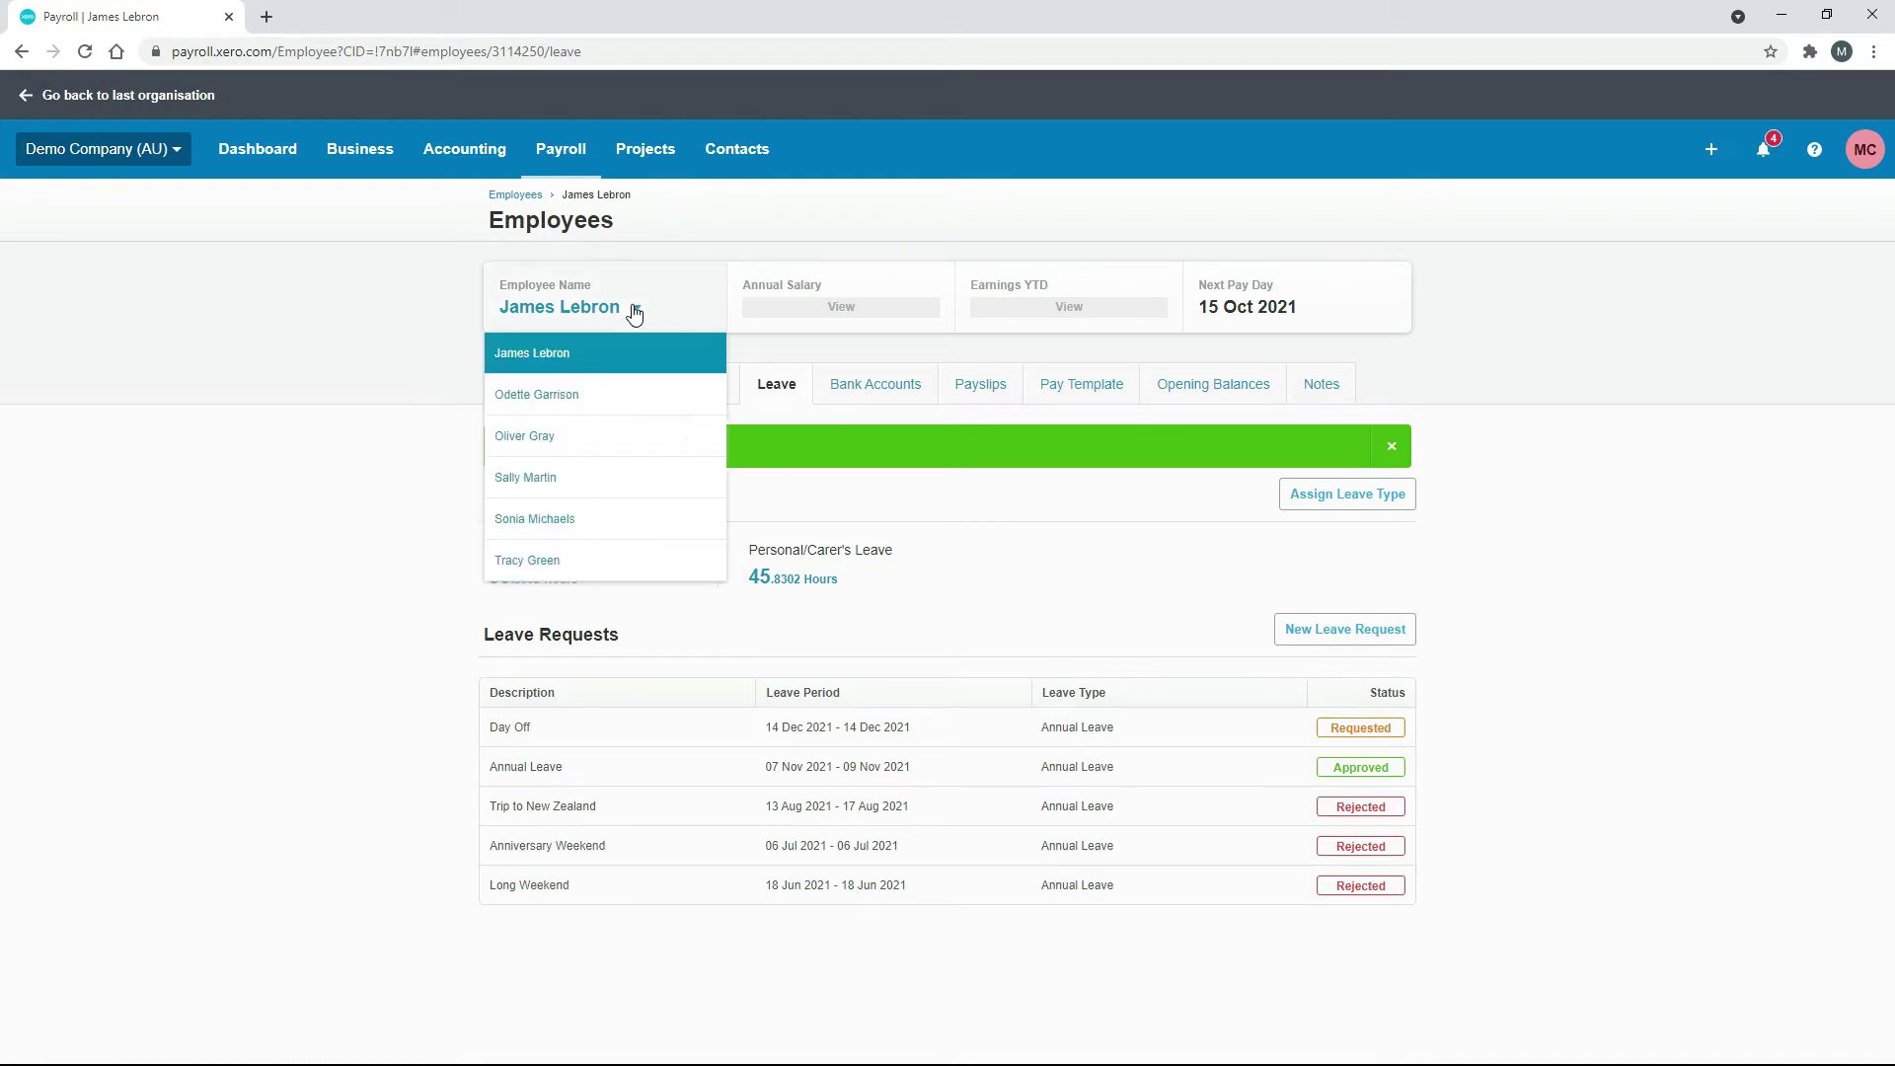
{"action": "left_click", "coordinate": [572, 439]}
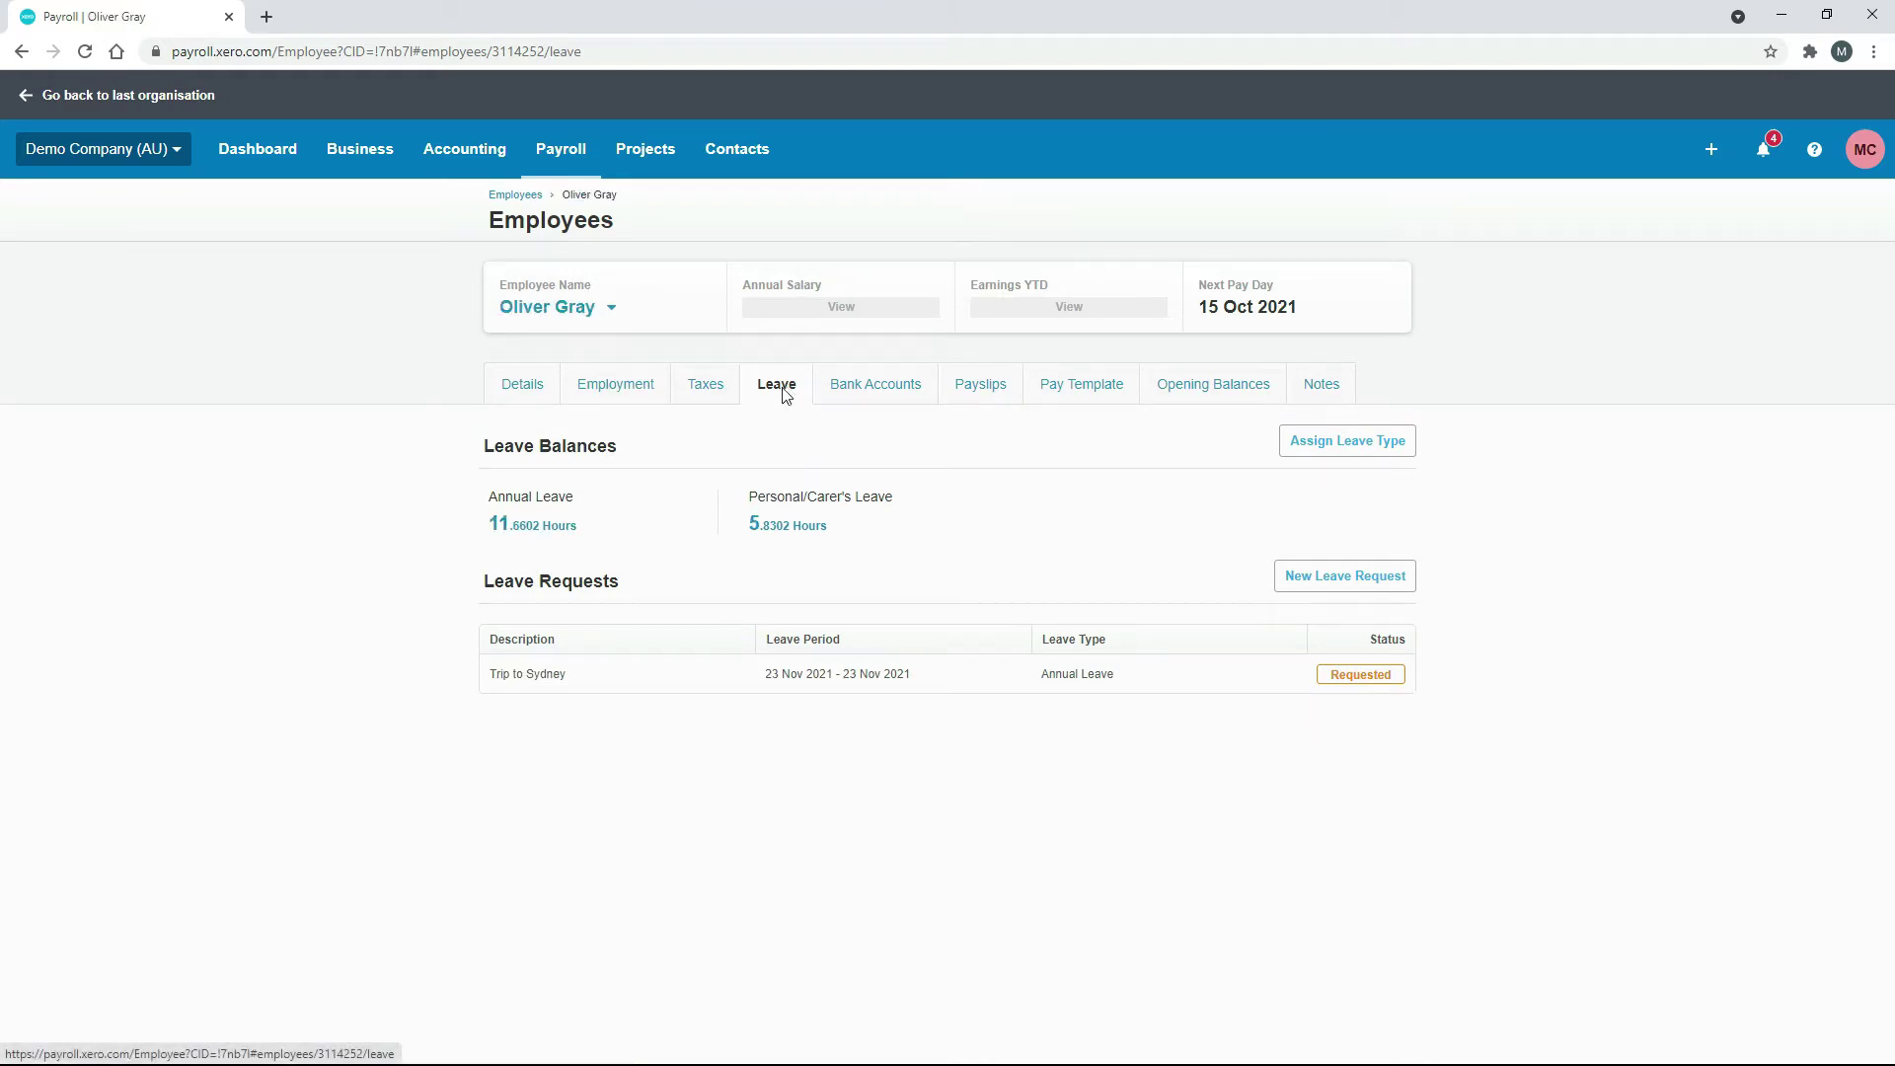
{"action": "left_click", "coordinate": [538, 528]}
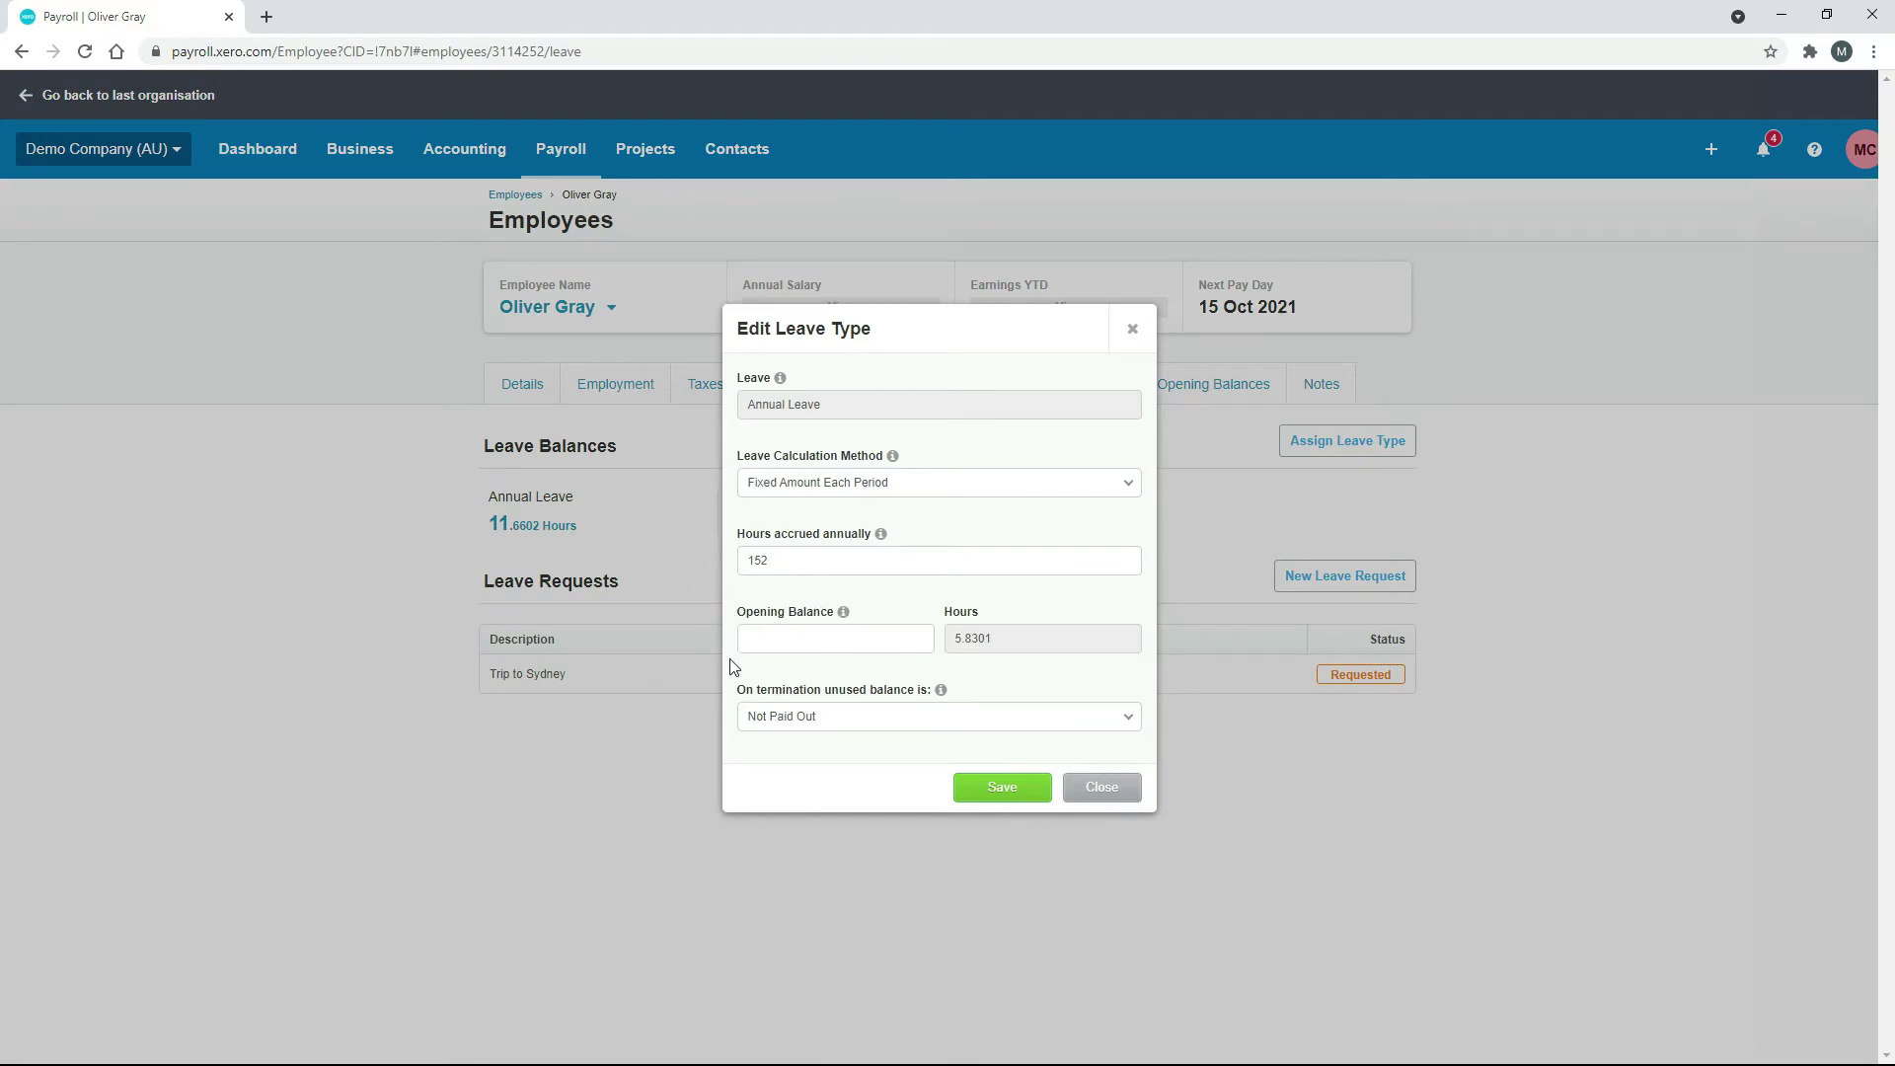
{"action": "left_click", "coordinate": [789, 629]}
{"action": "left_click", "coordinate": [789, 690]}
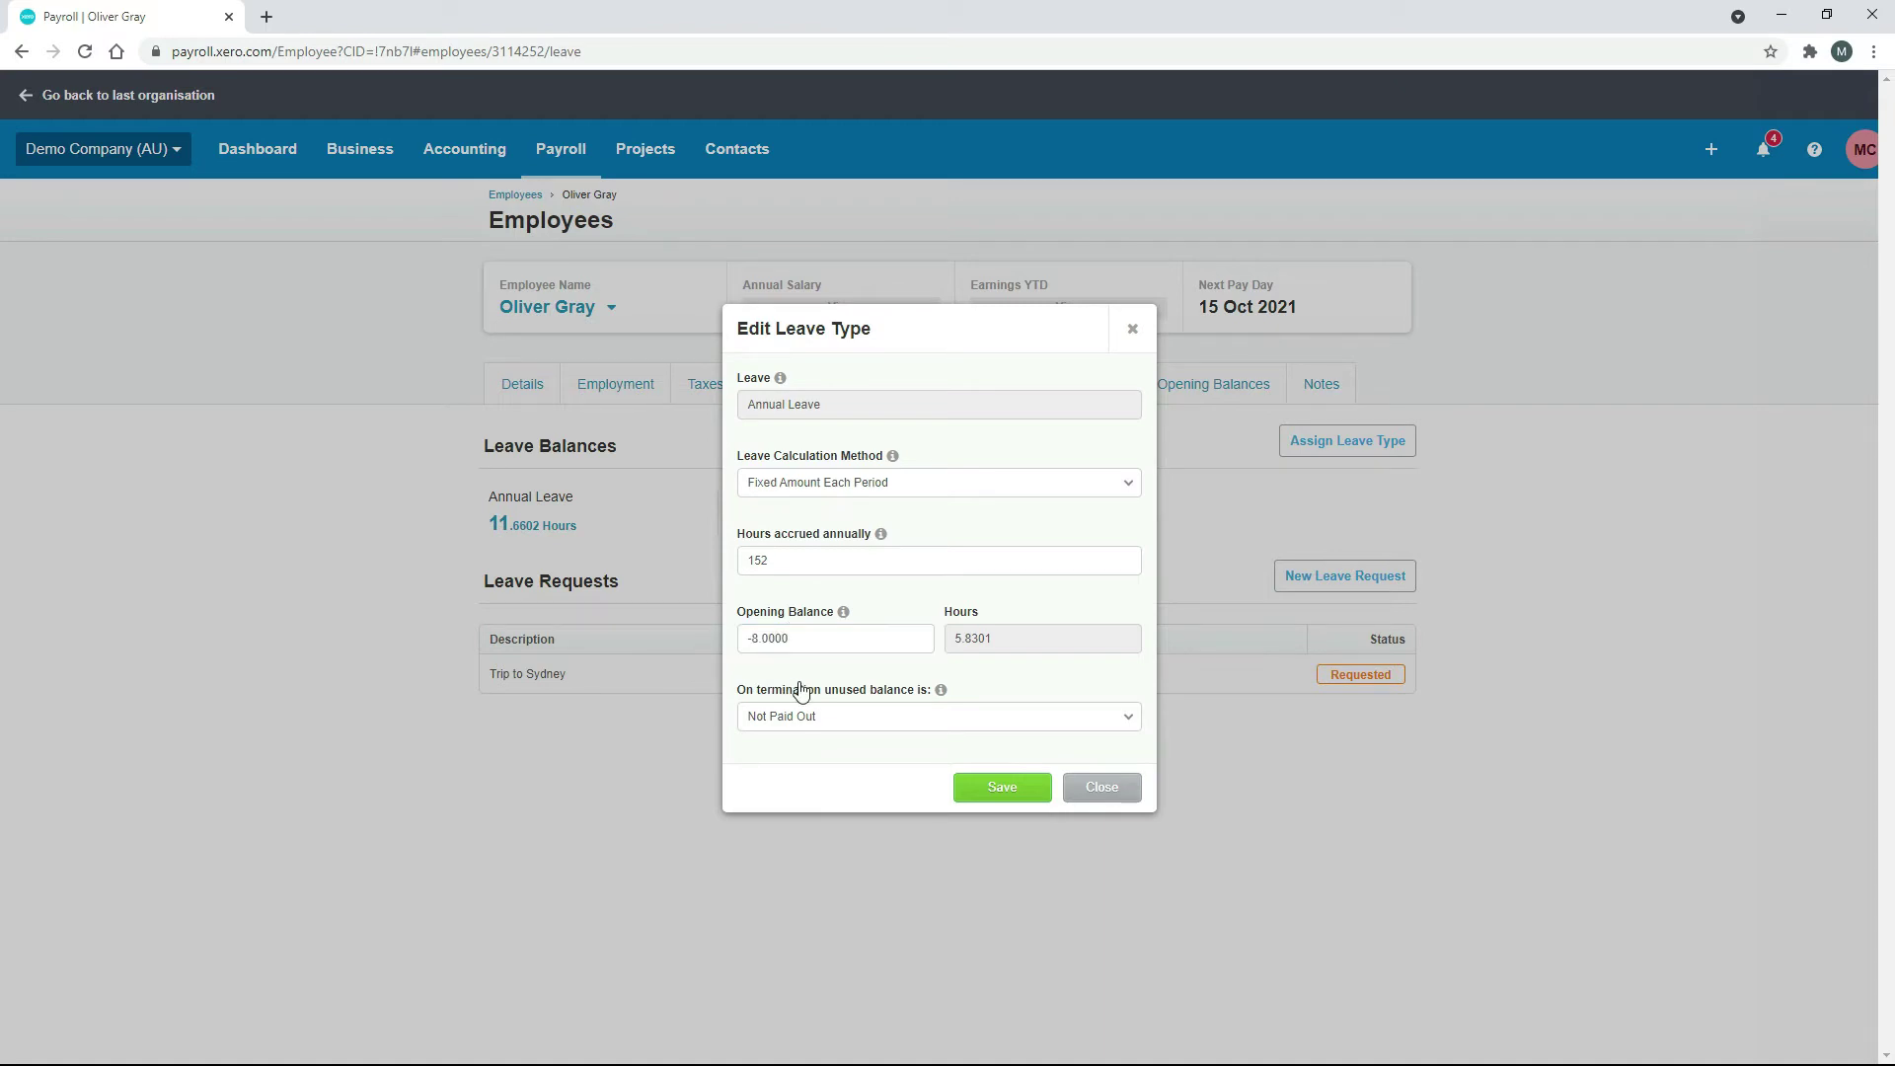
{"action": "left_click", "coordinate": [999, 790]}
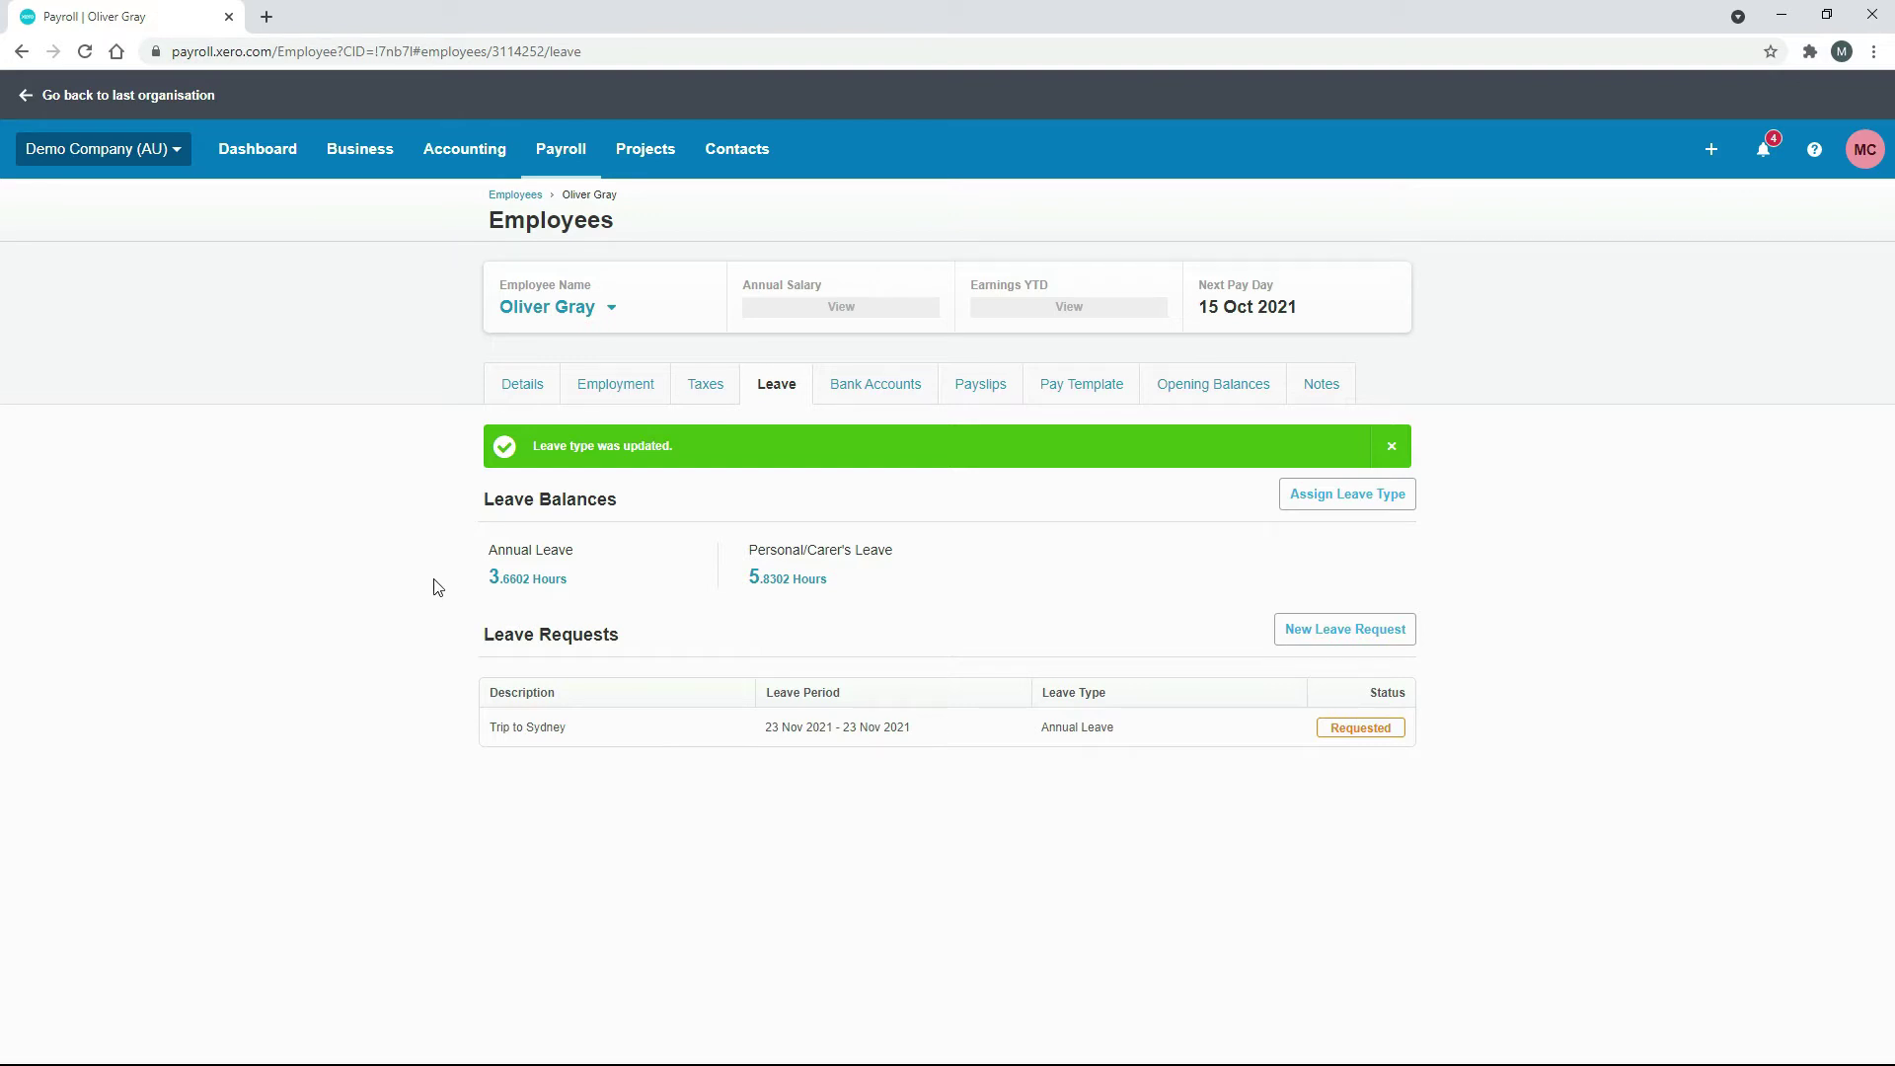
Step: Clear the -8 opening balance again and save, restoring annual leave to 11.6602 hours
{"action": "left_click", "coordinate": [528, 584]}
{"action": "left_click", "coordinate": [760, 638]}
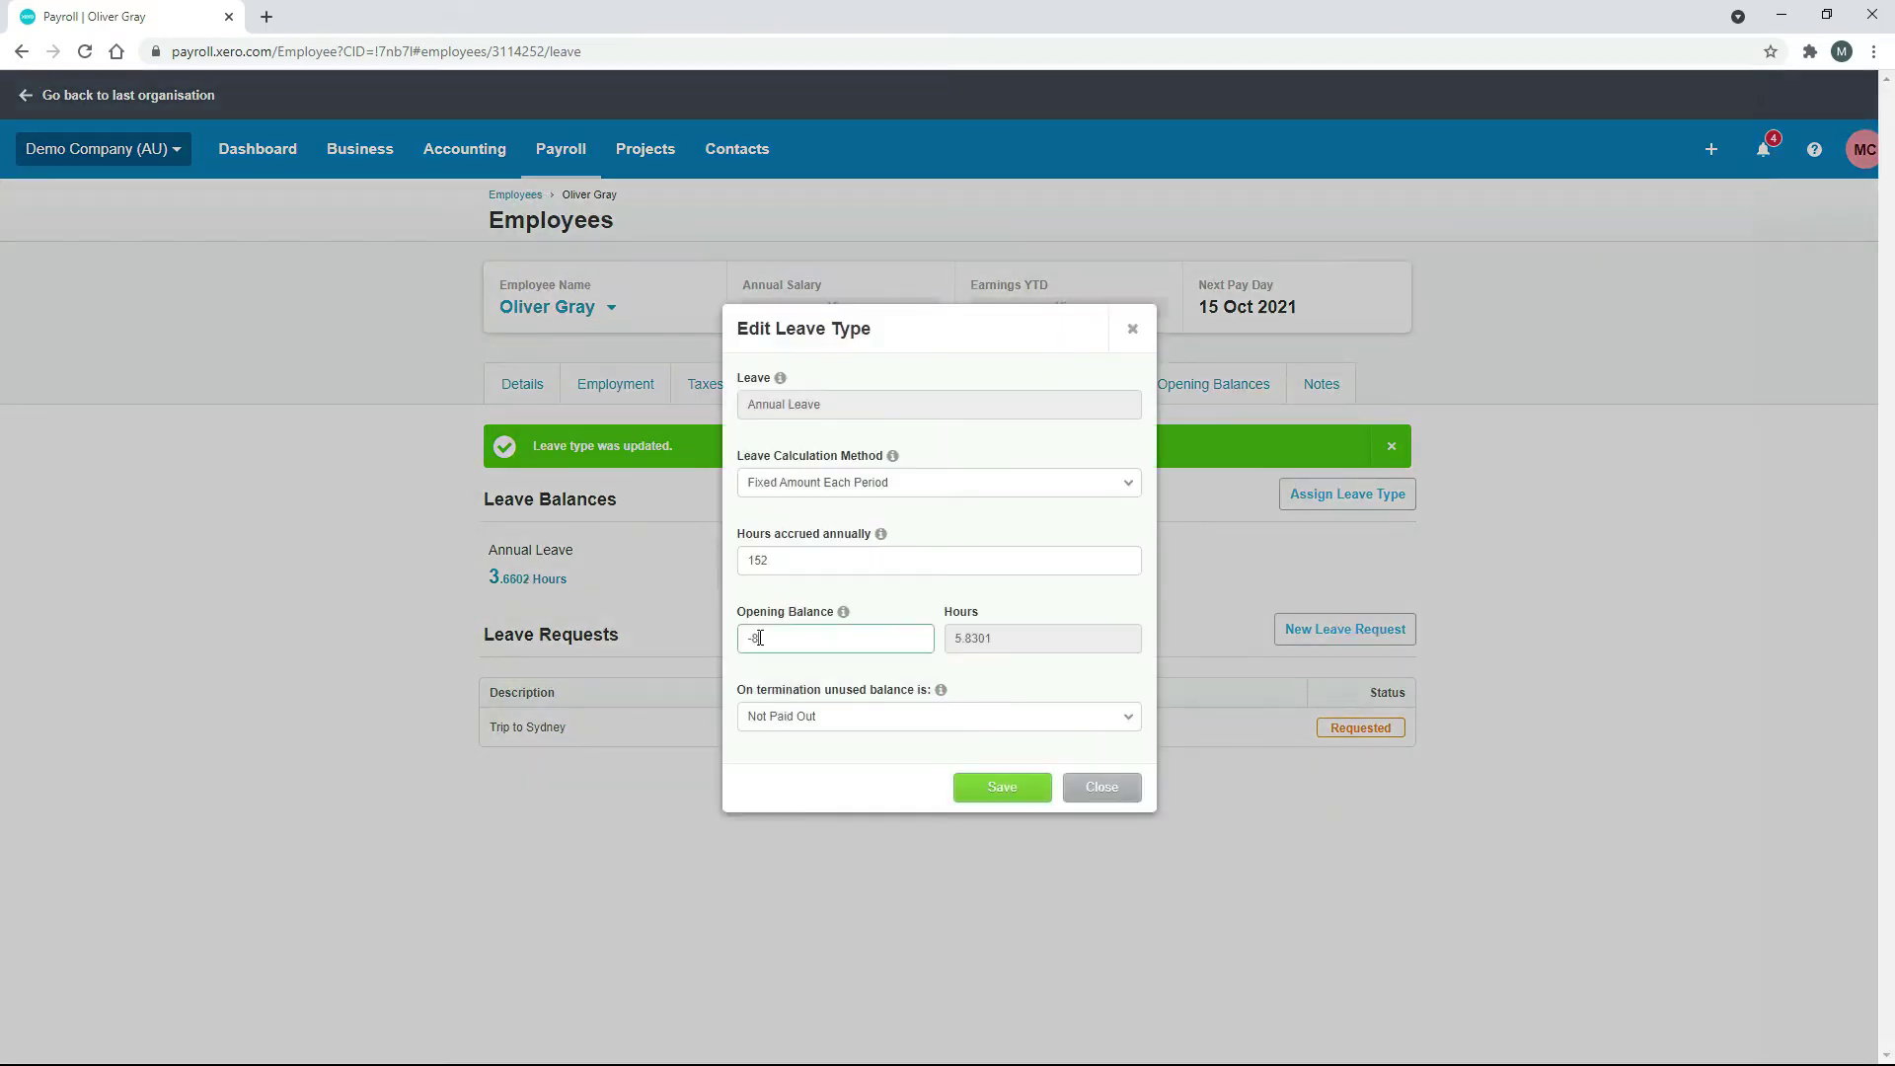
{"action": "key", "text": "BackSpace"}
{"action": "key", "text": "BackSpace"}
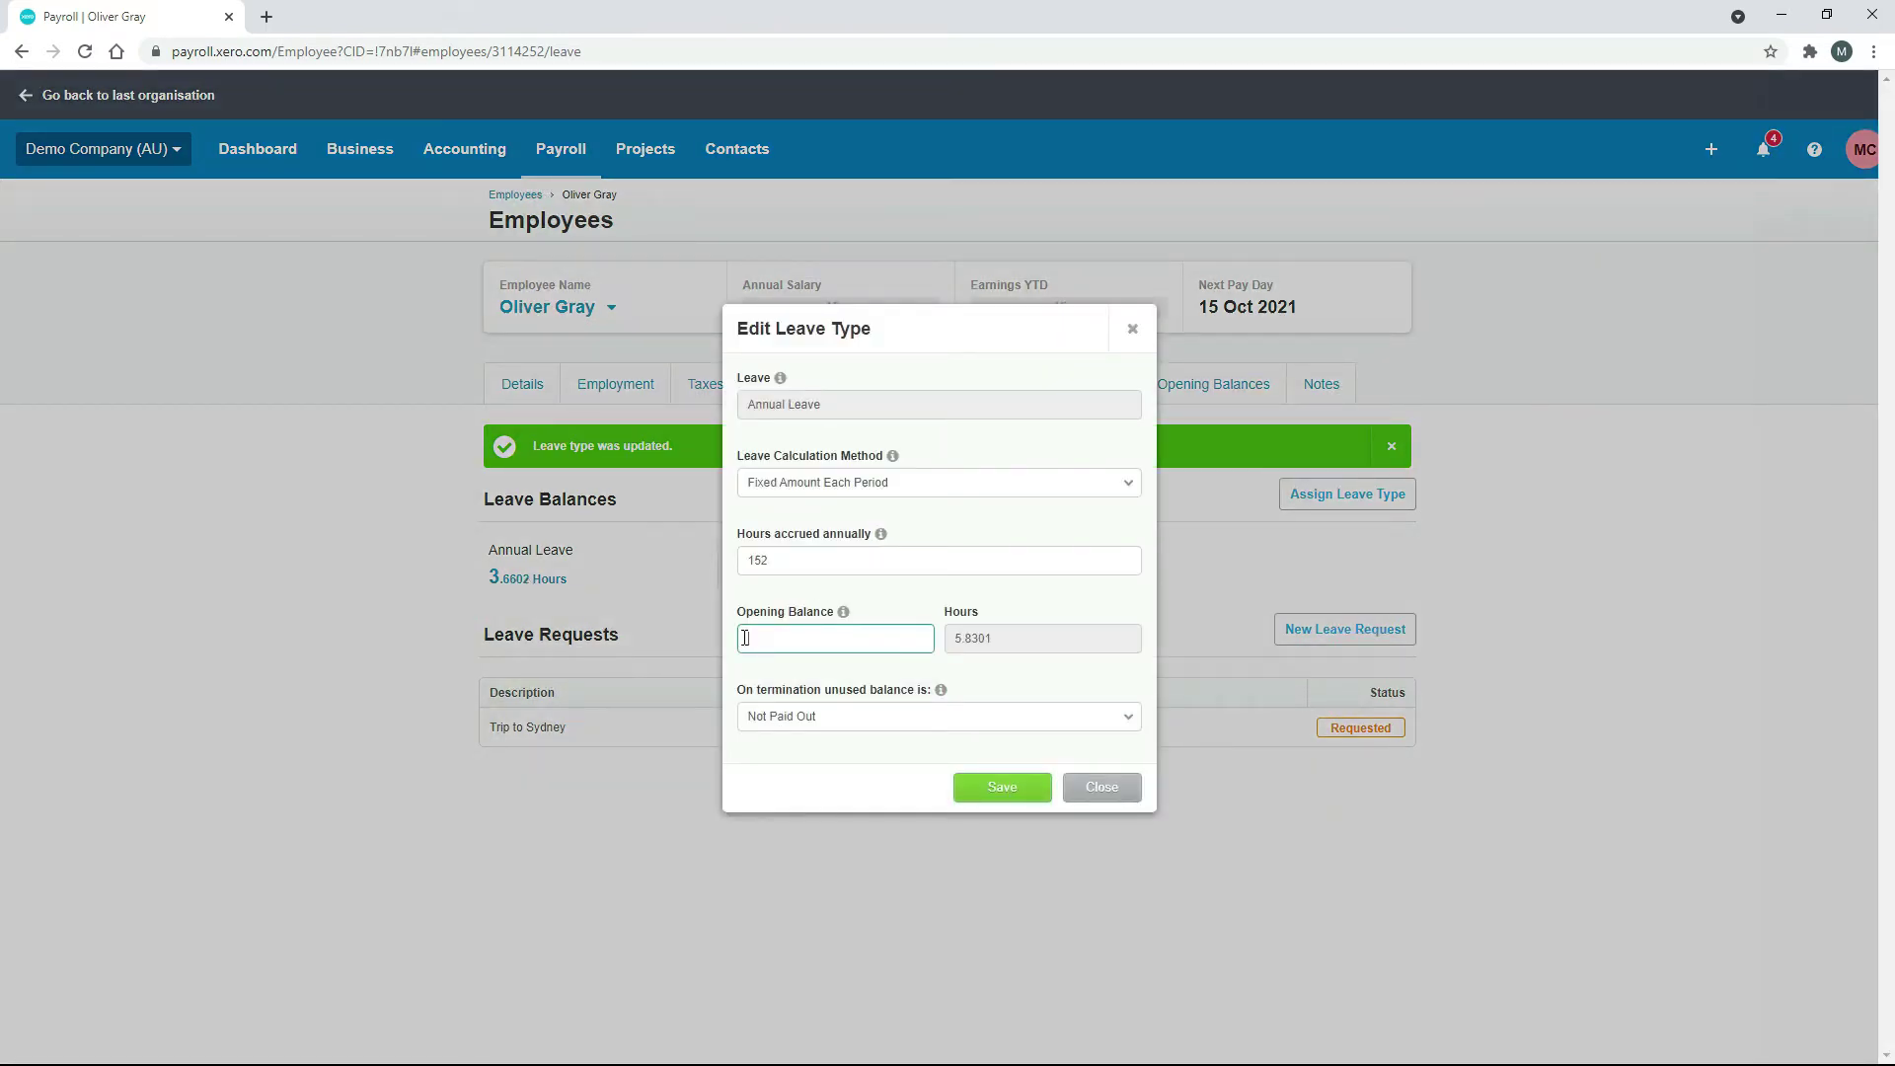
{"action": "left_click", "coordinate": [1001, 786]}
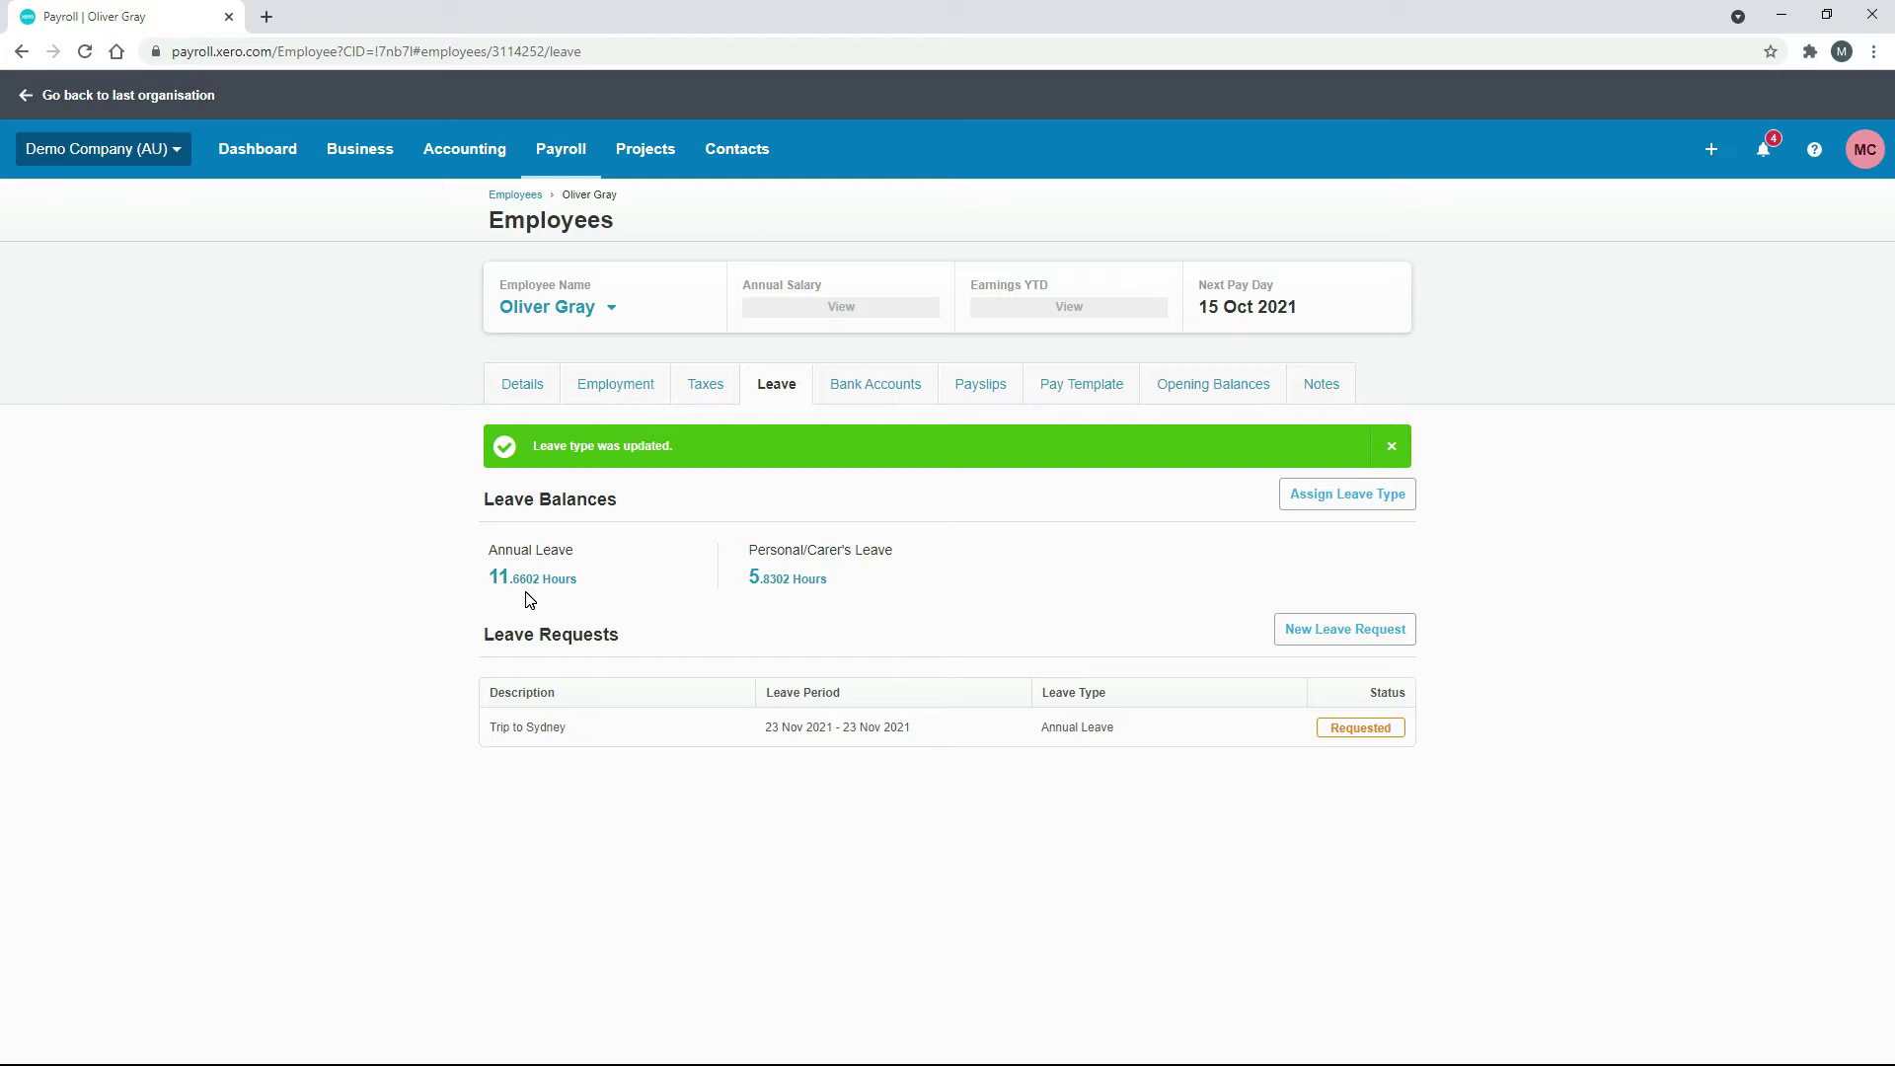
Step: In a duplicated browser tab, delete the draft Fortnight ending 14 Oct 2021 pay run
{"action": "right_click", "coordinate": [169, 14]}
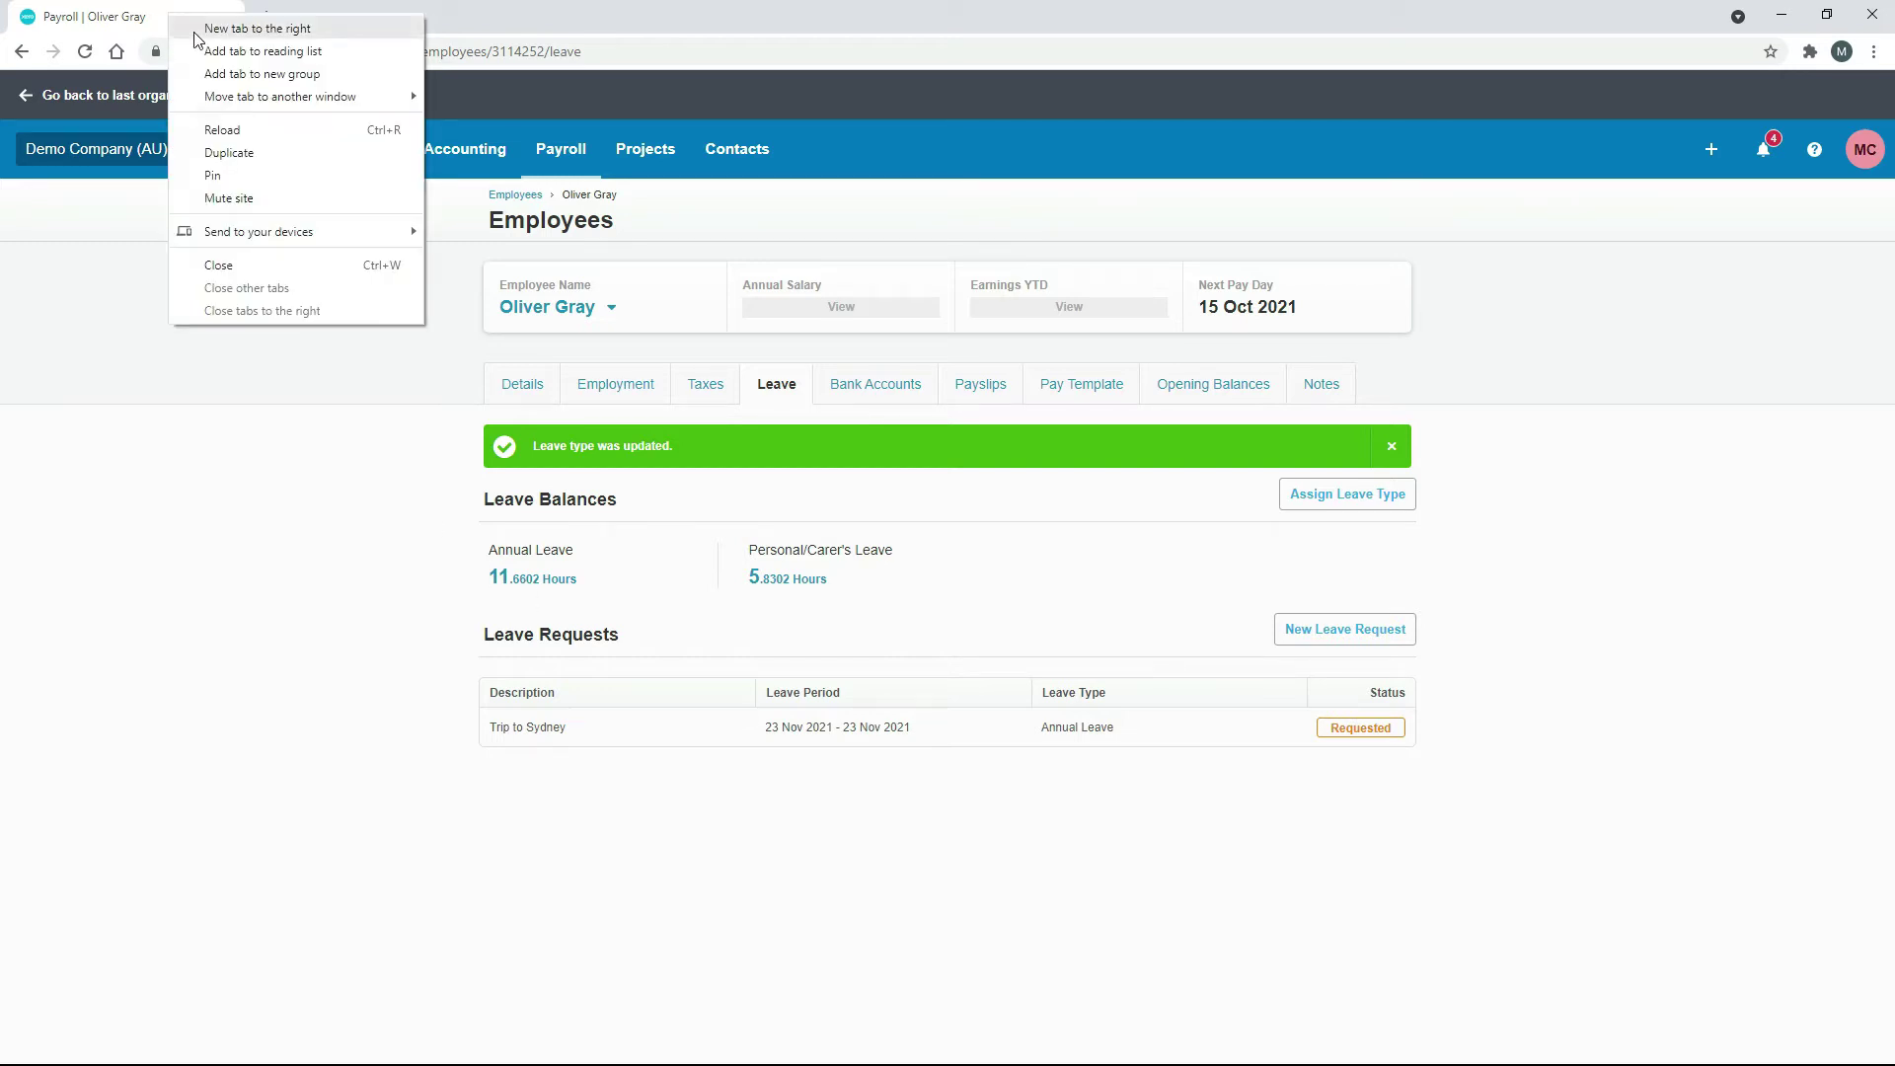
{"action": "left_click", "coordinate": [229, 153]}
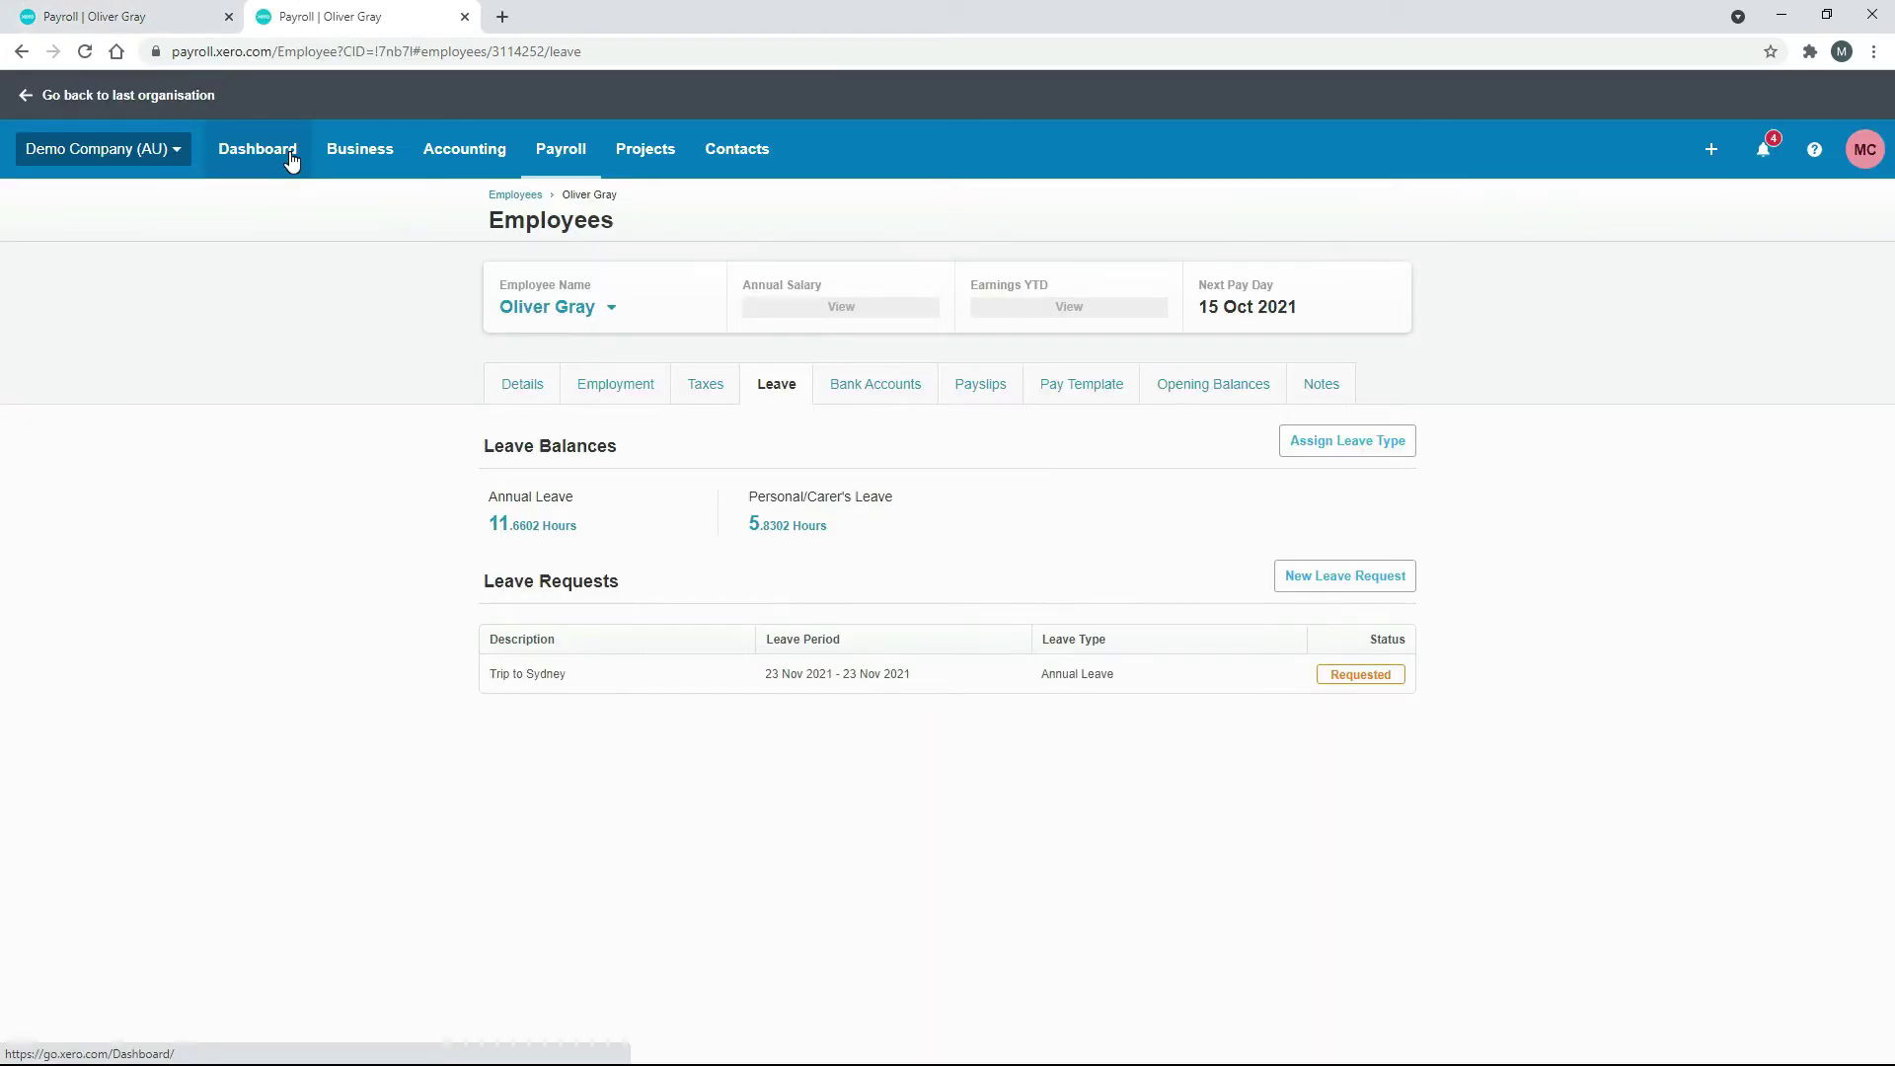
{"action": "left_click", "coordinate": [561, 156]}
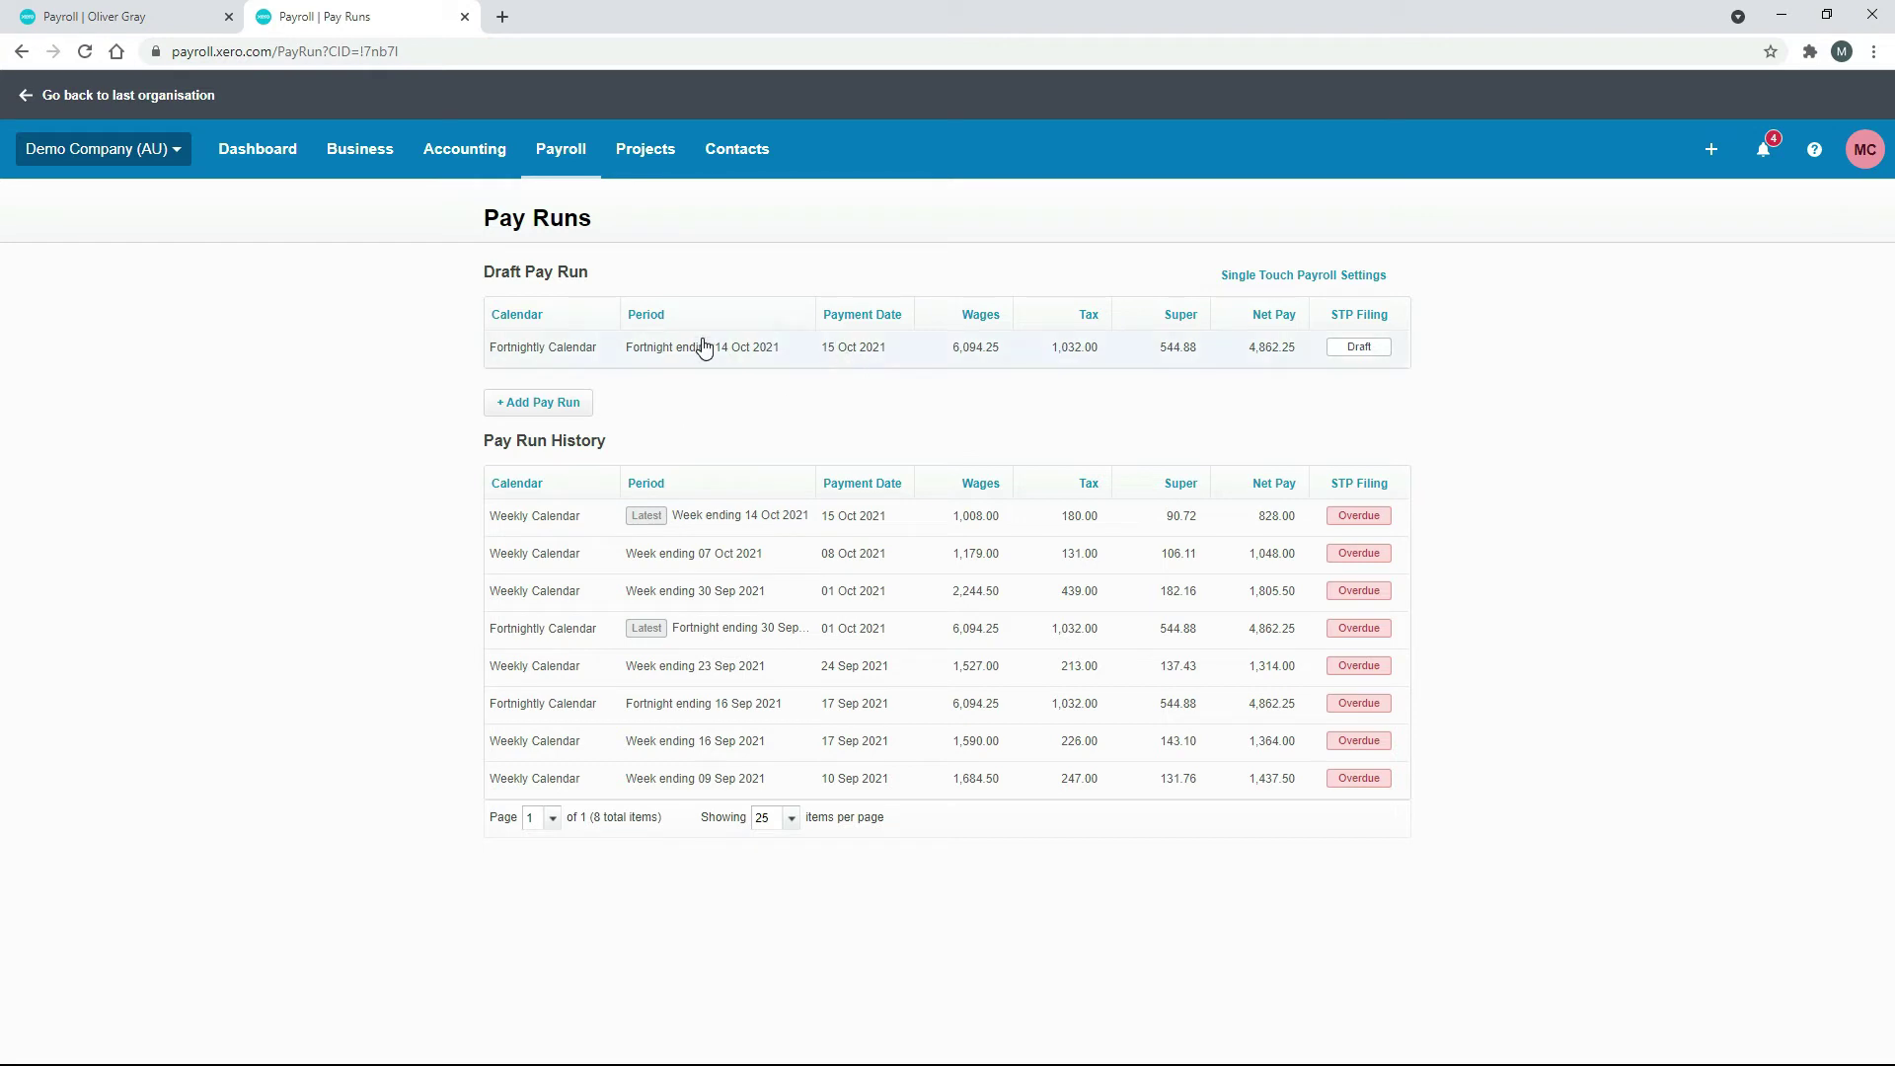
{"action": "left_click", "coordinate": [840, 353]}
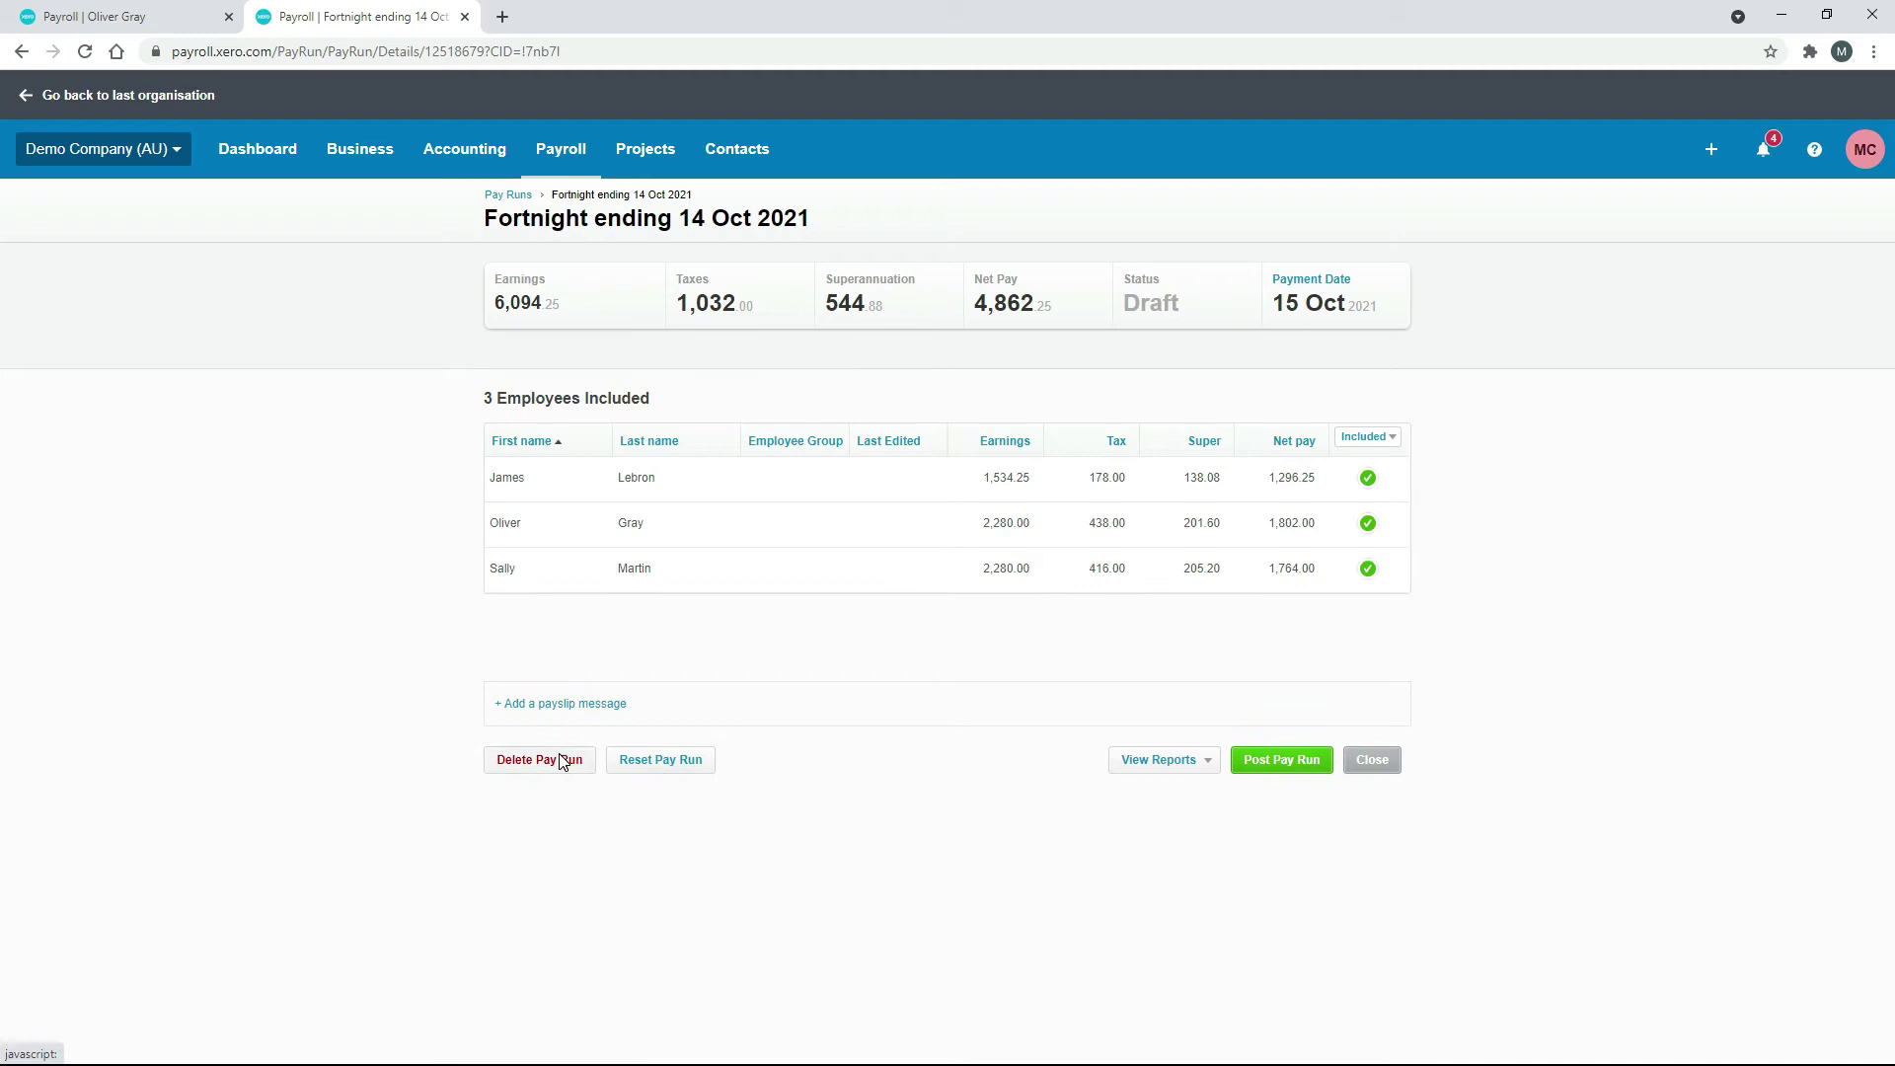
{"action": "left_click", "coordinate": [562, 760]}
{"action": "left_click", "coordinate": [975, 616]}
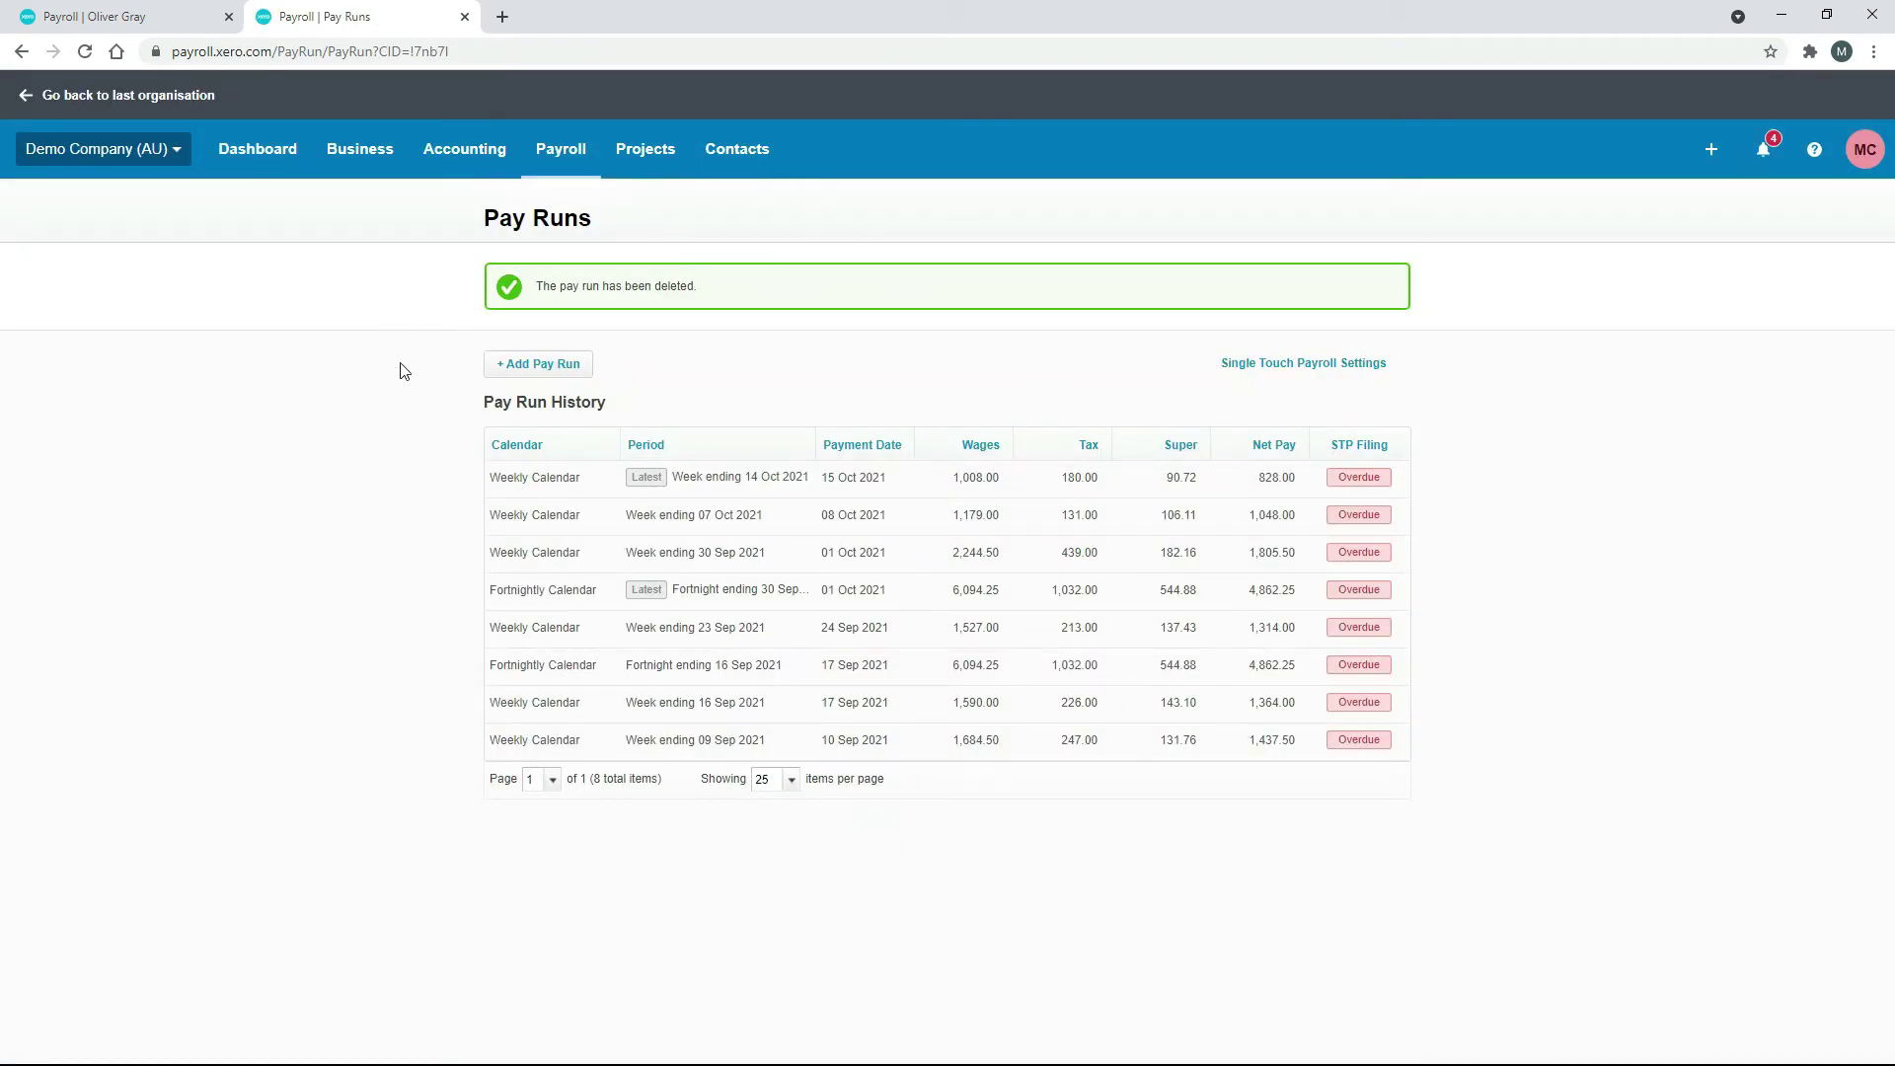
Step: Add an unscheduled pay run on the Fortnightly Calendar for the fortnight ending 14 Oct 2021
{"action": "left_click", "coordinate": [538, 366]}
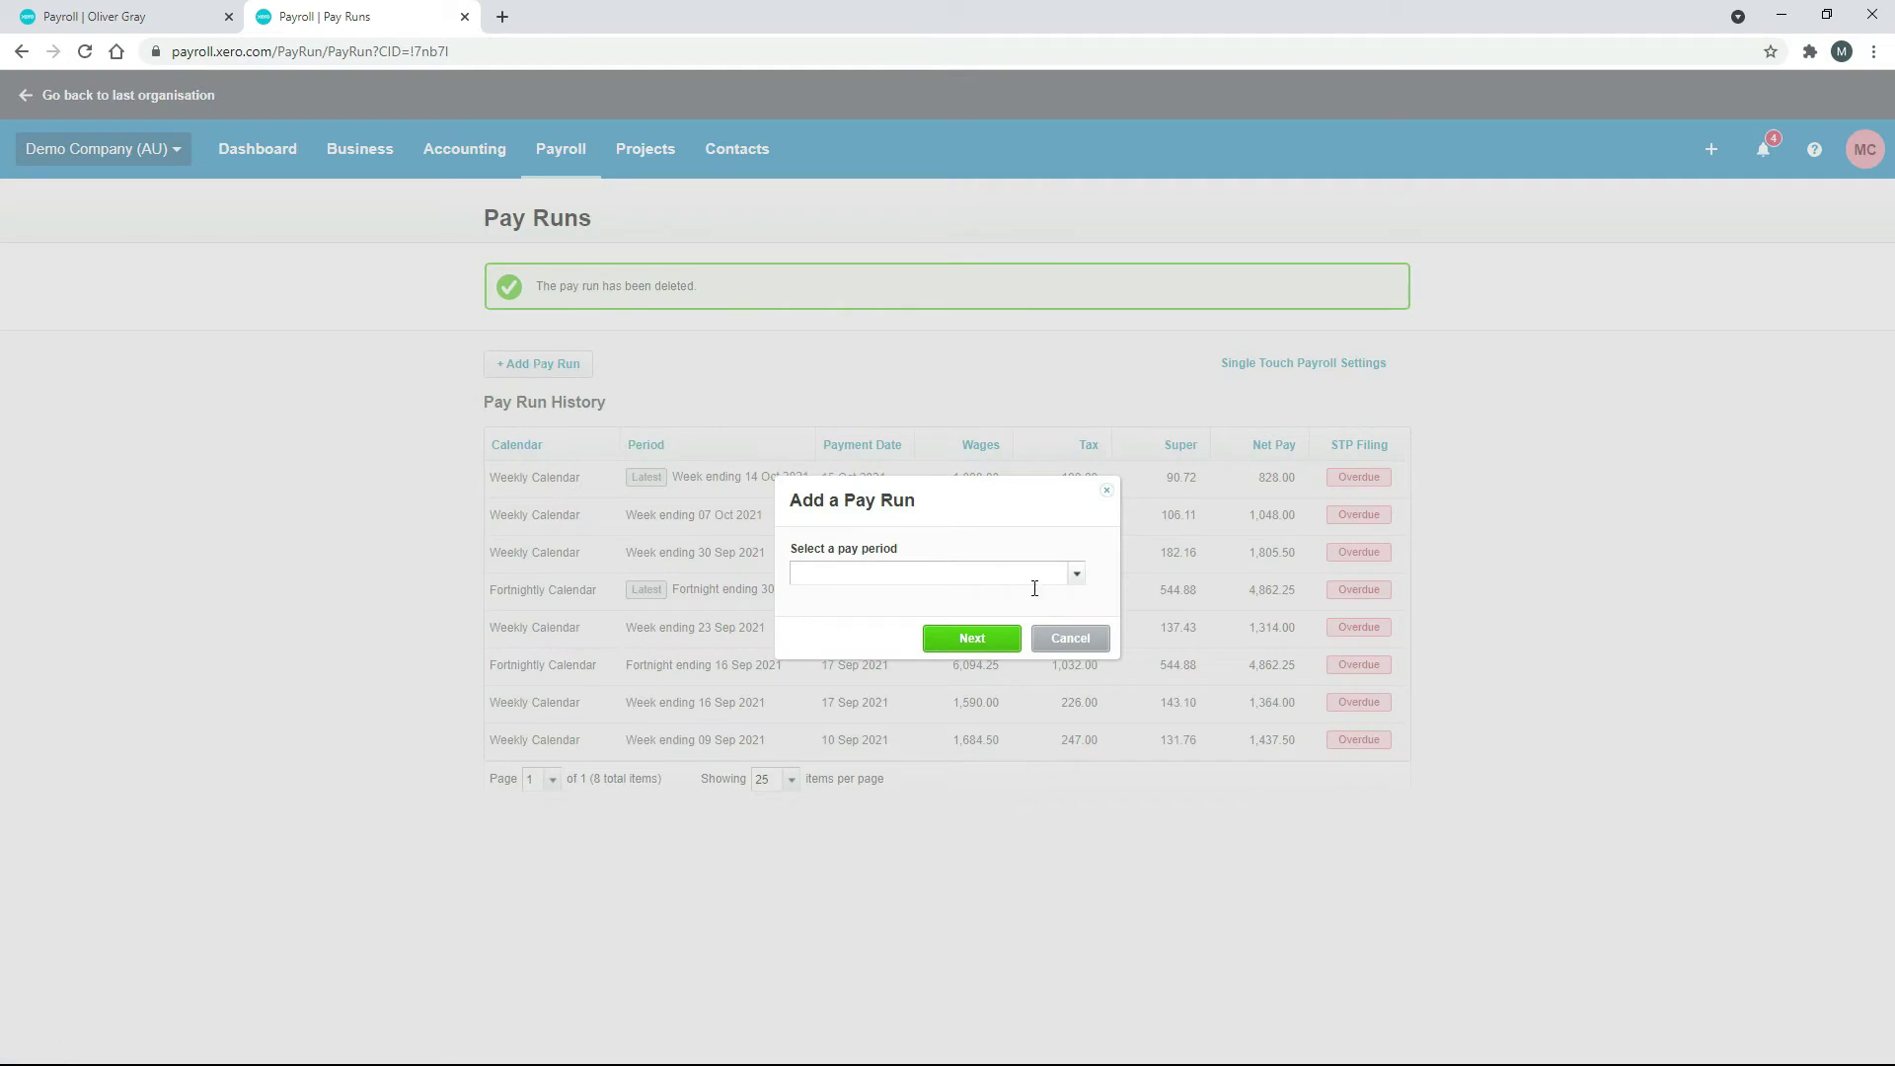
{"action": "left_click", "coordinate": [1077, 575]}
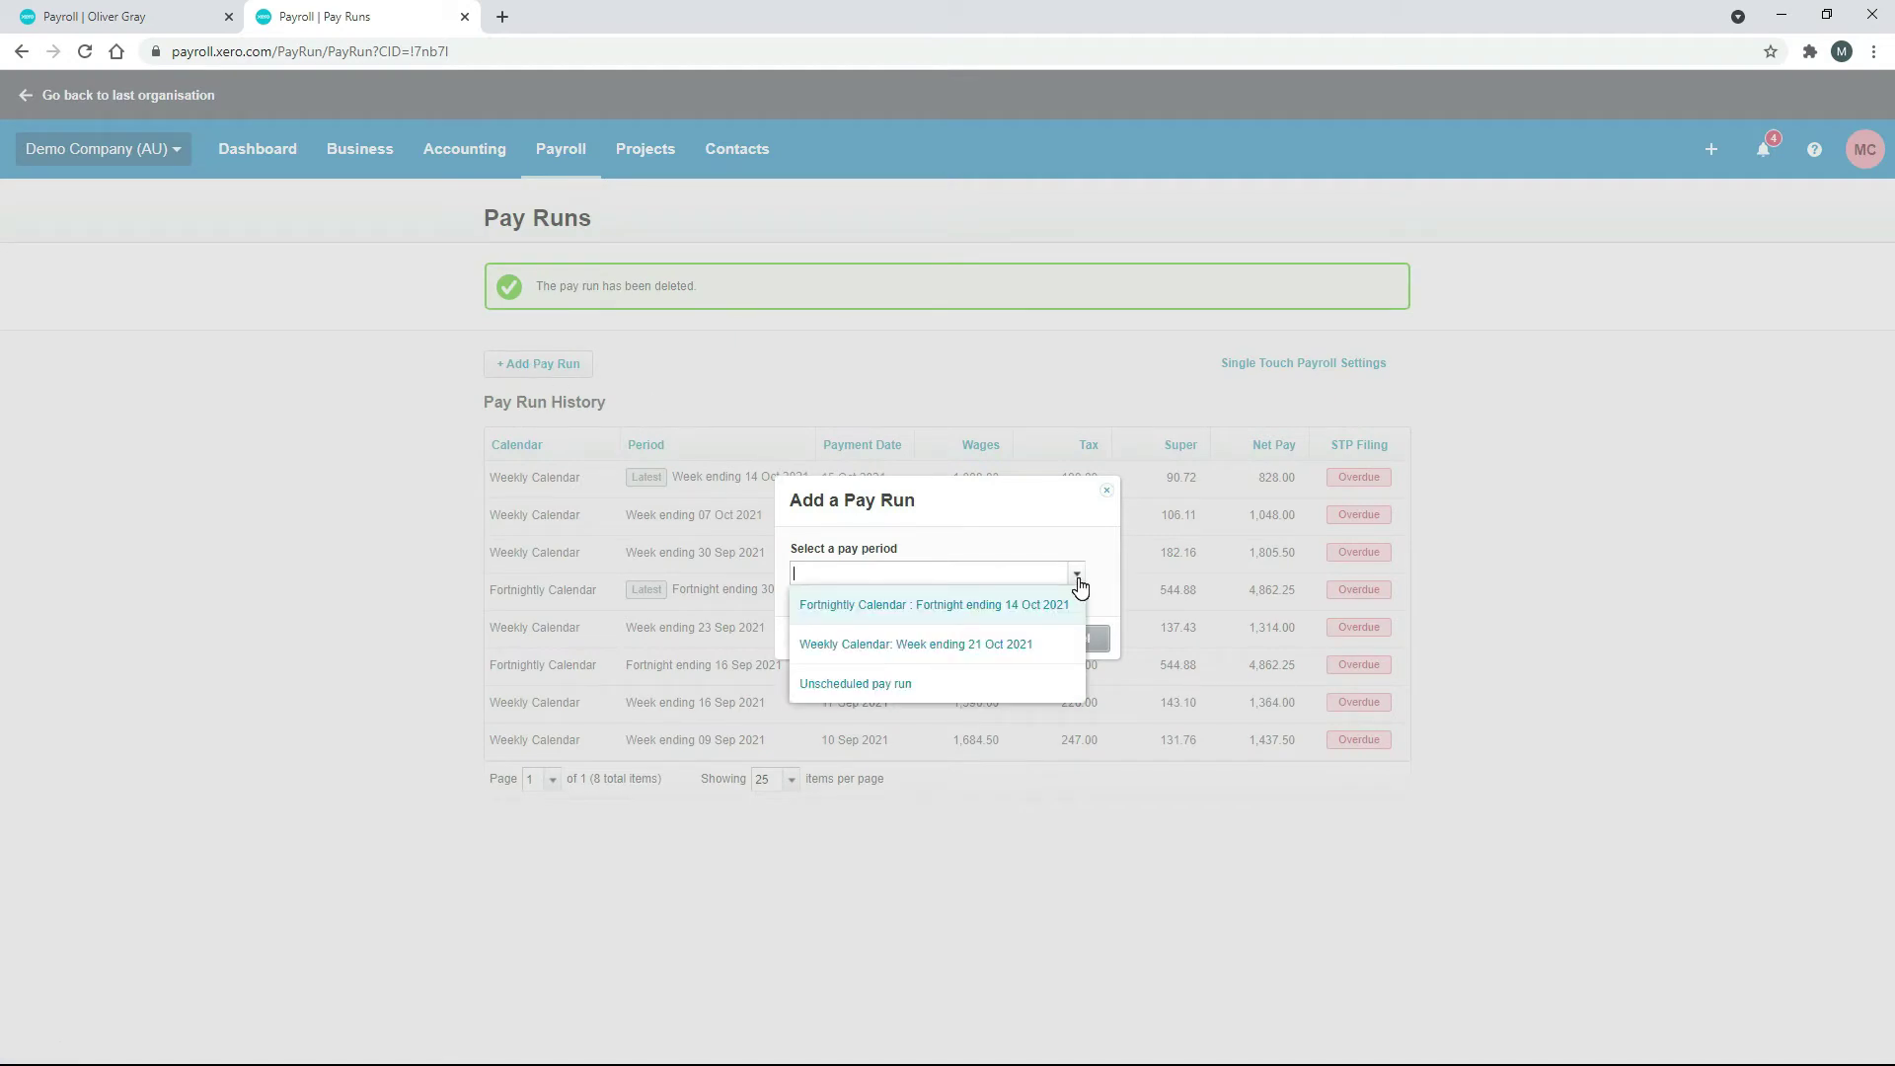
{"action": "left_click", "coordinate": [905, 688]}
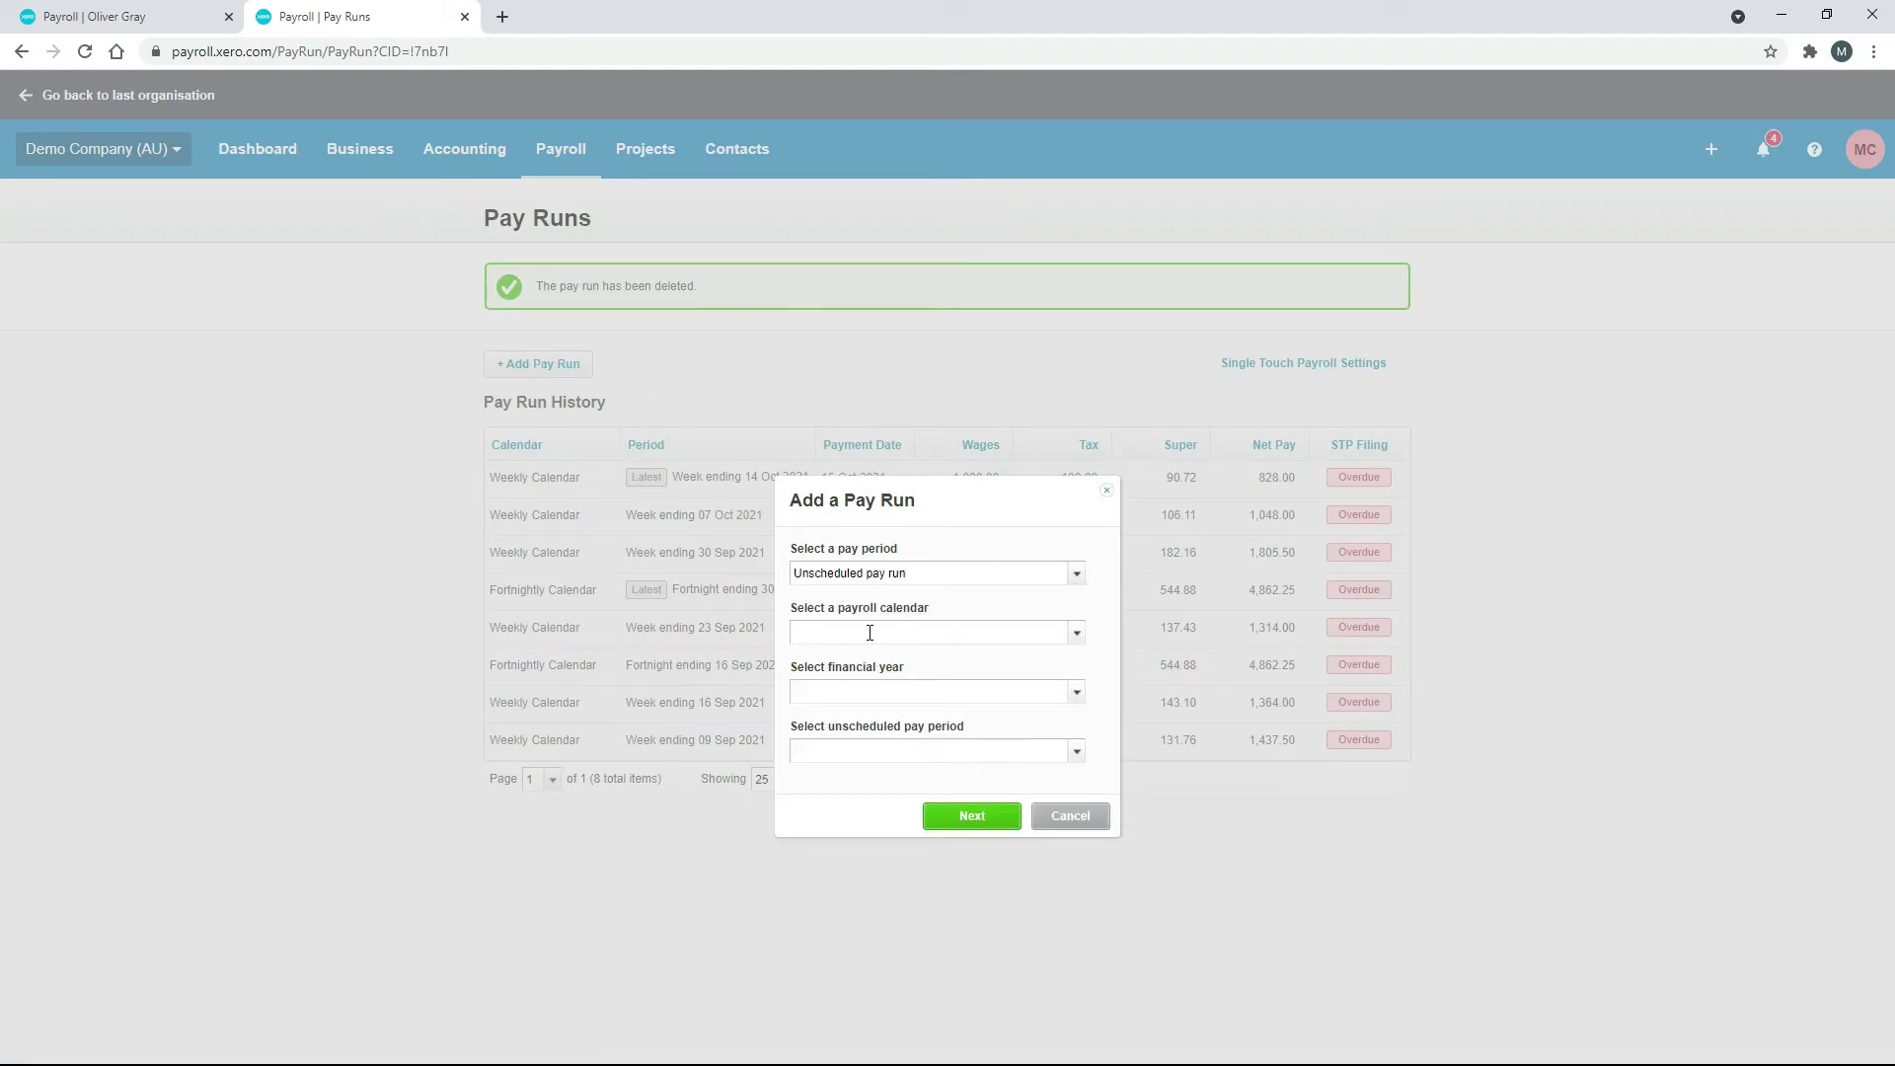
{"action": "left_click", "coordinate": [1075, 635]}
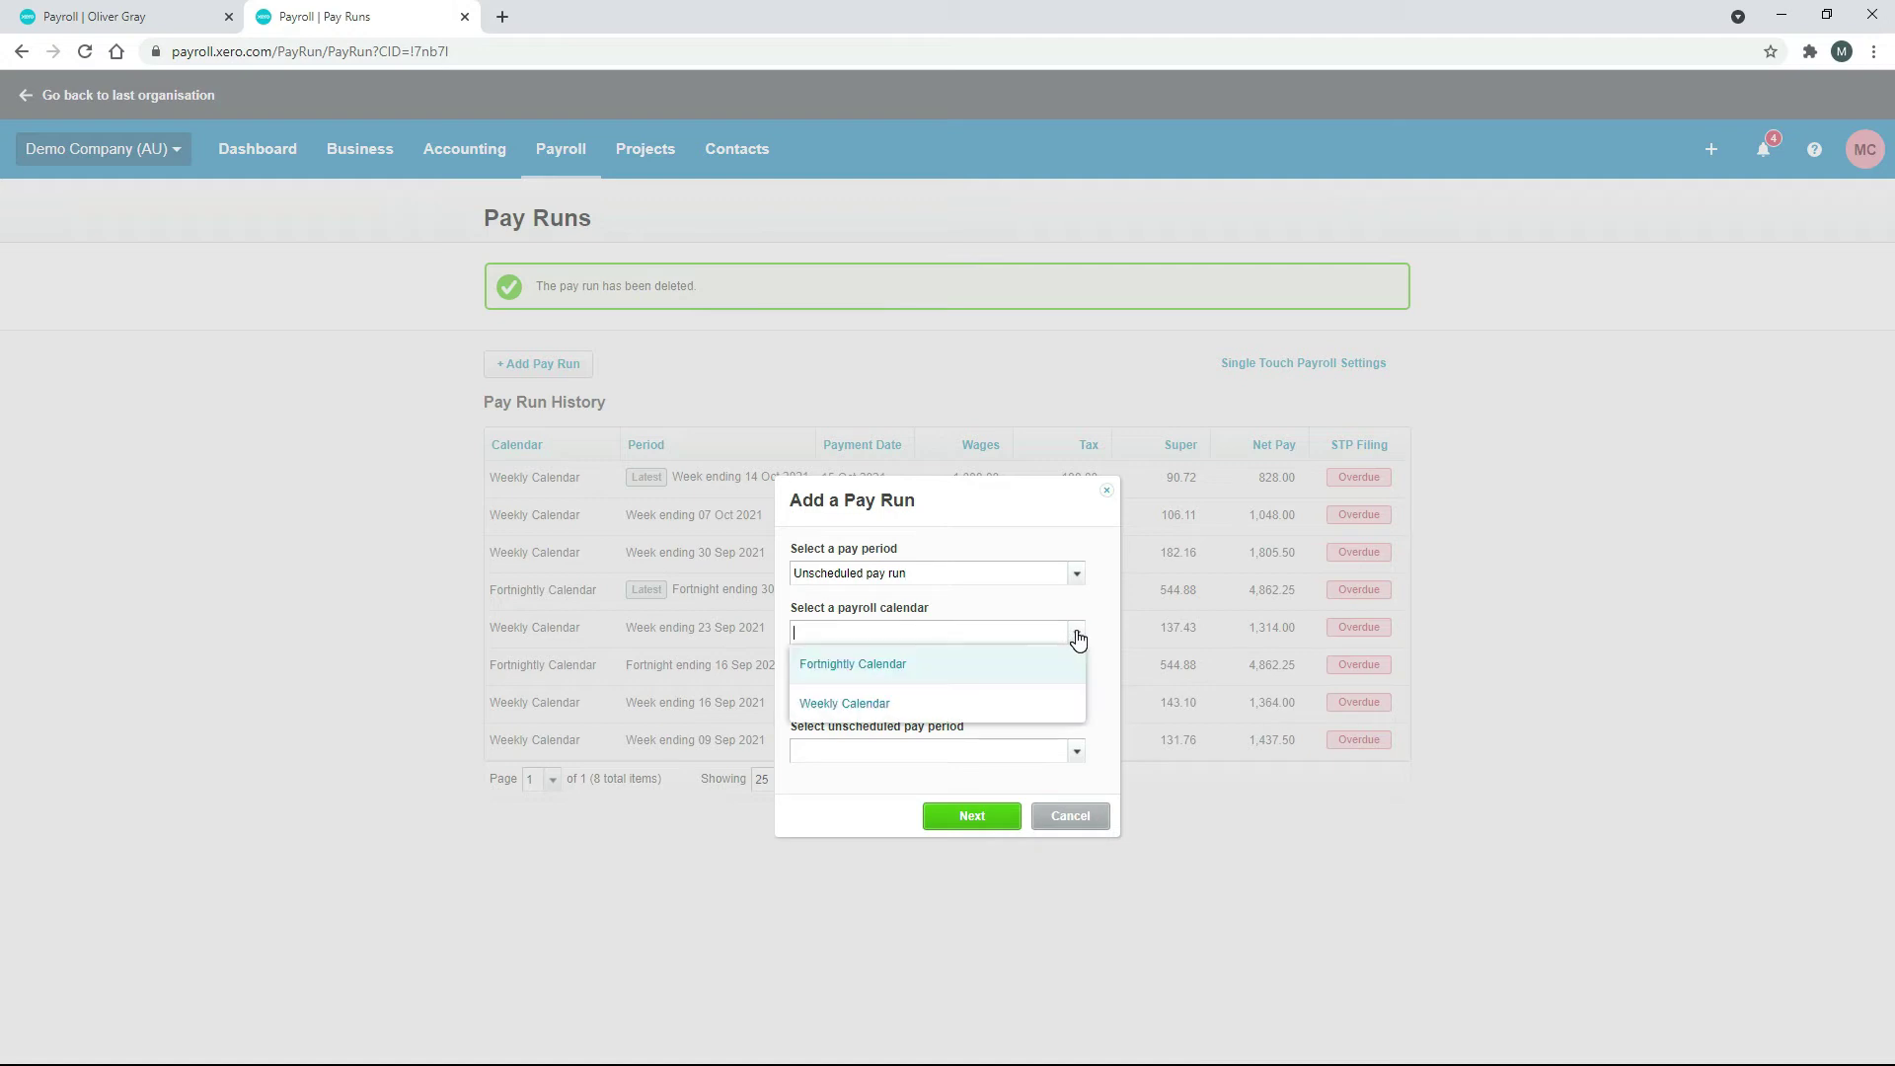
{"action": "left_click", "coordinate": [879, 675]}
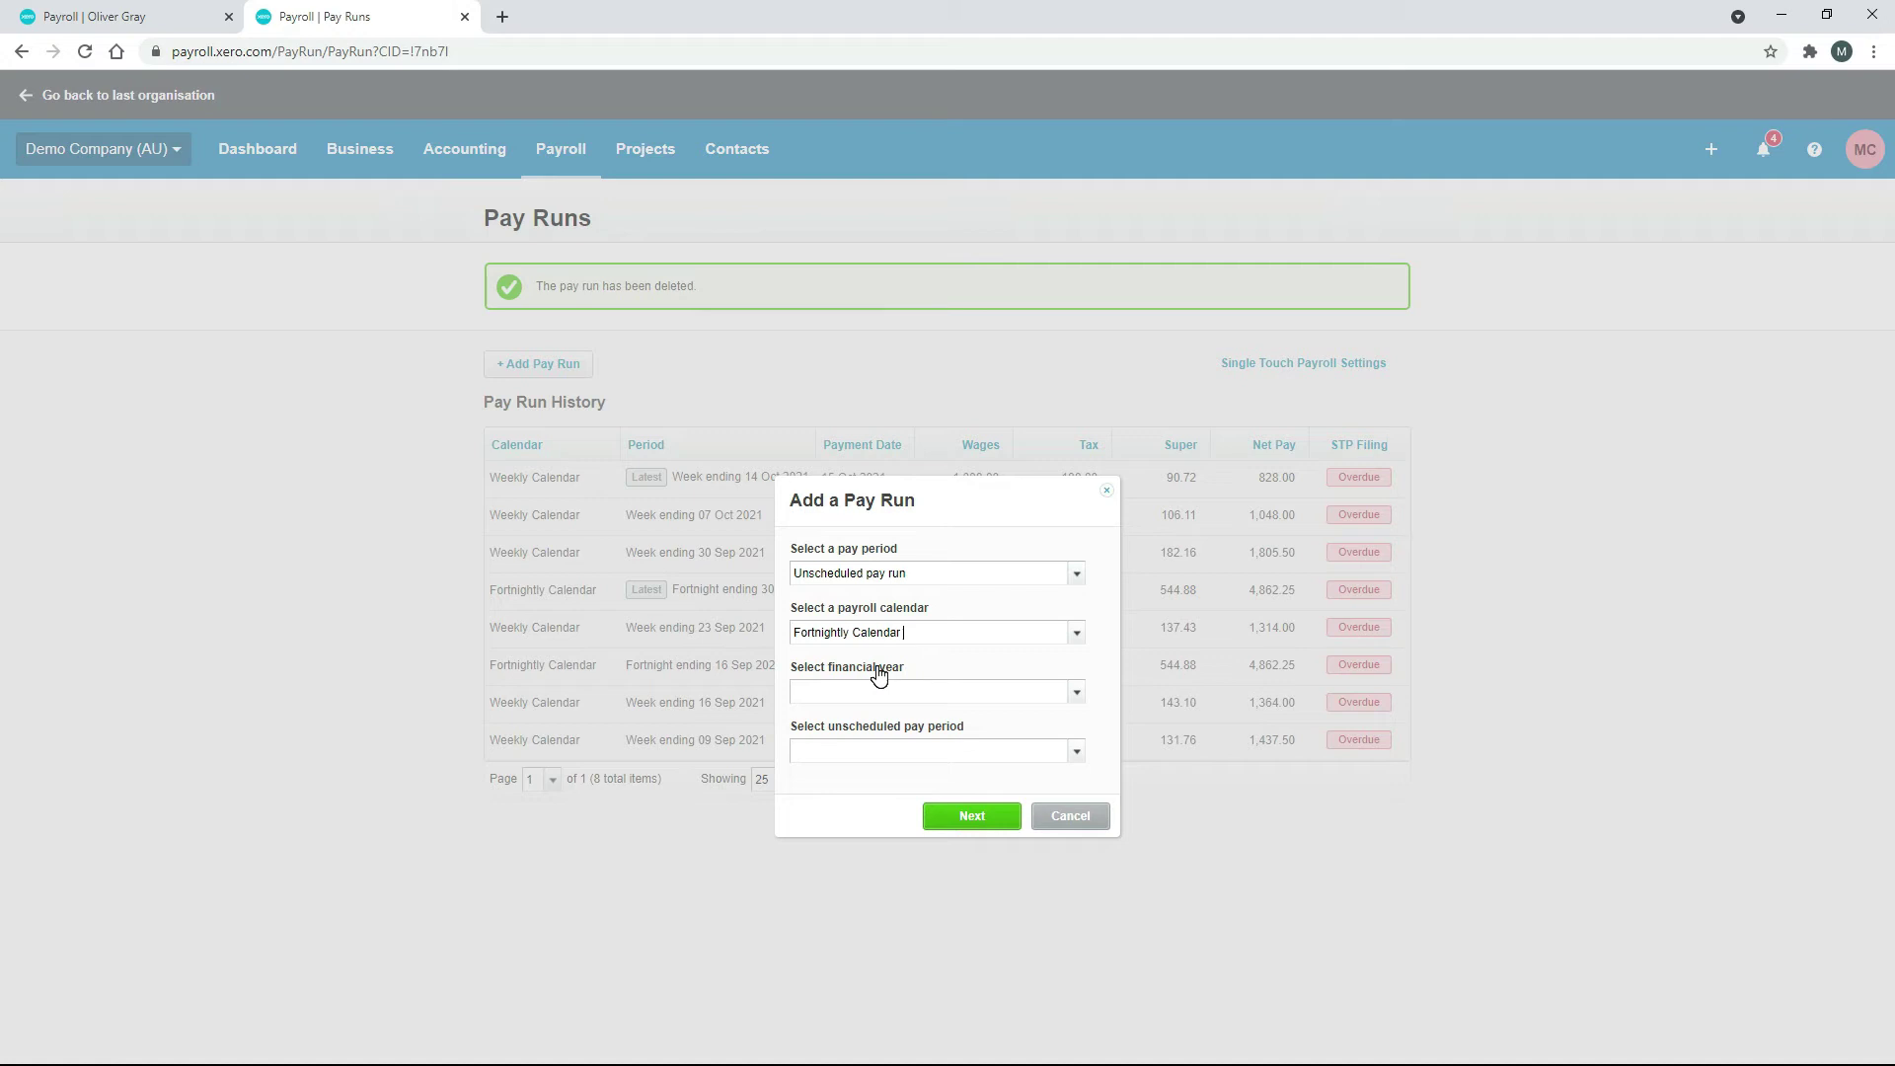
{"action": "left_click", "coordinate": [1068, 752]}
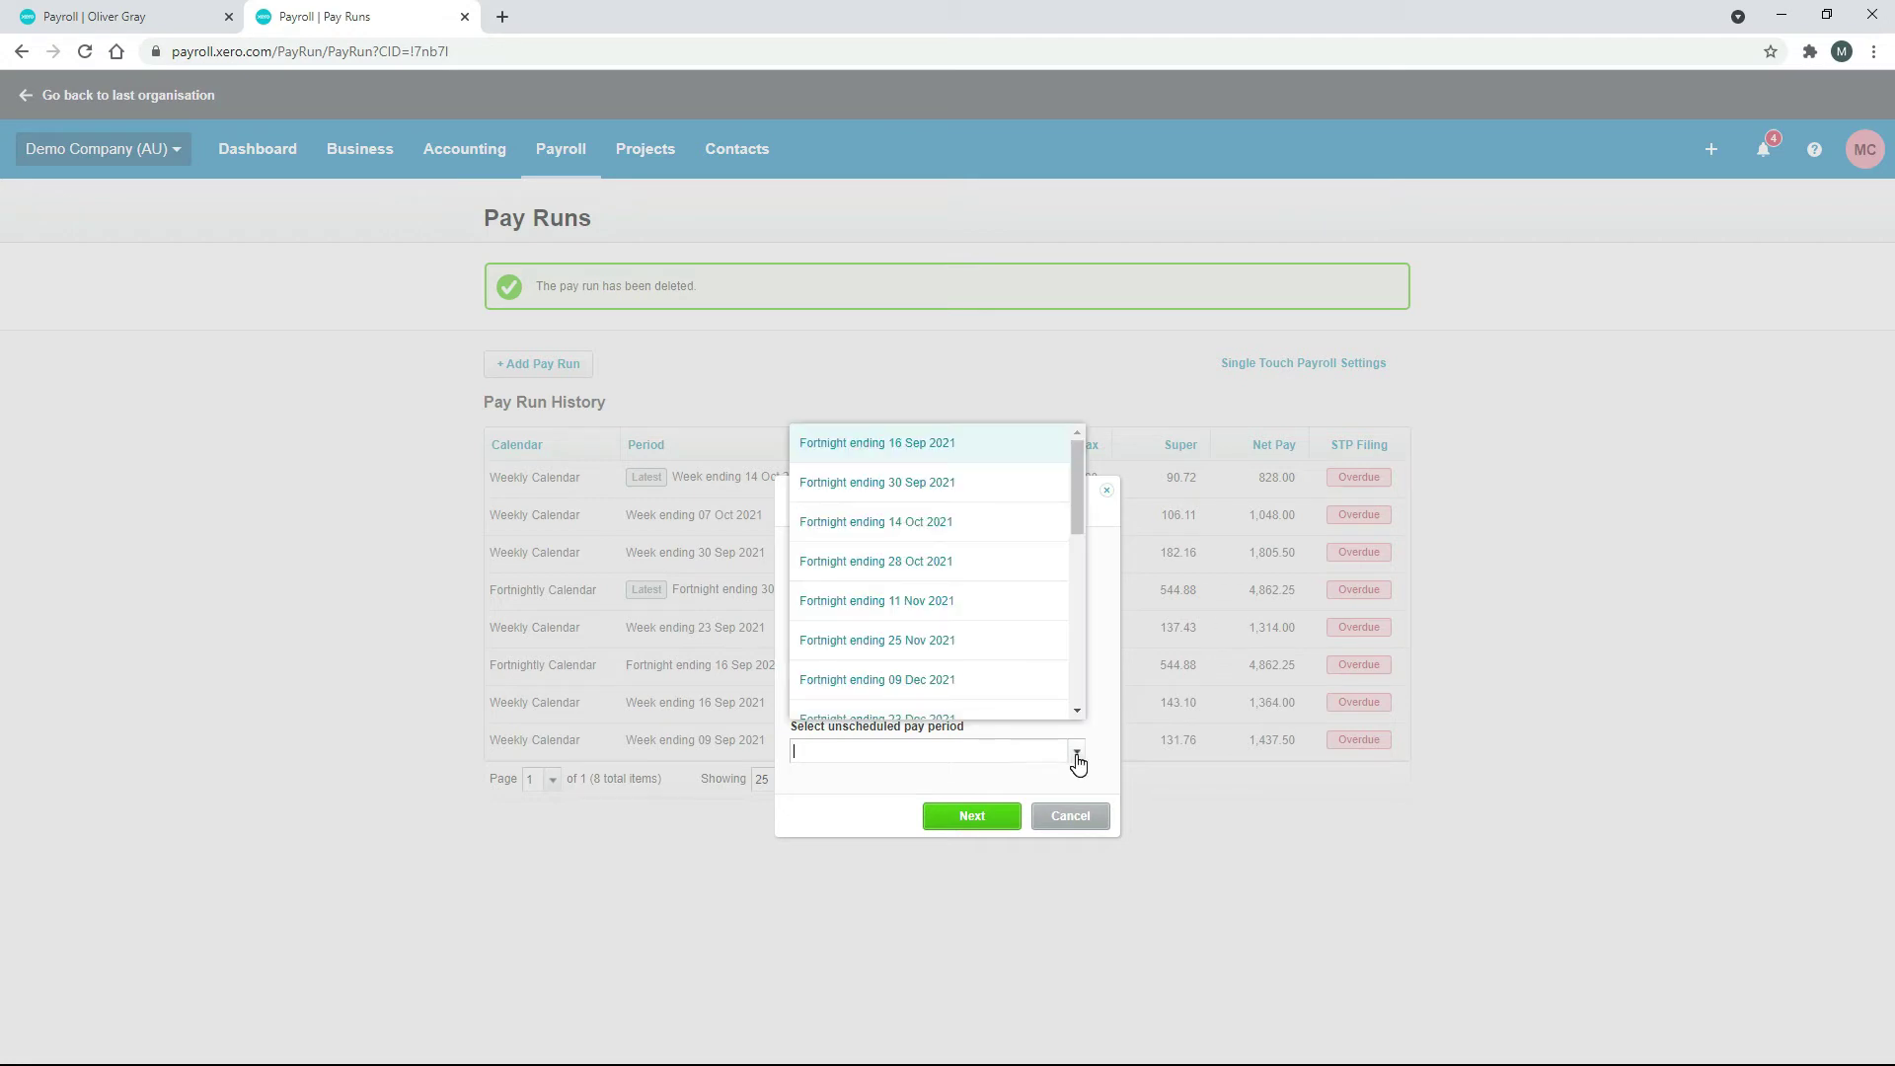
{"action": "left_click", "coordinate": [960, 521]}
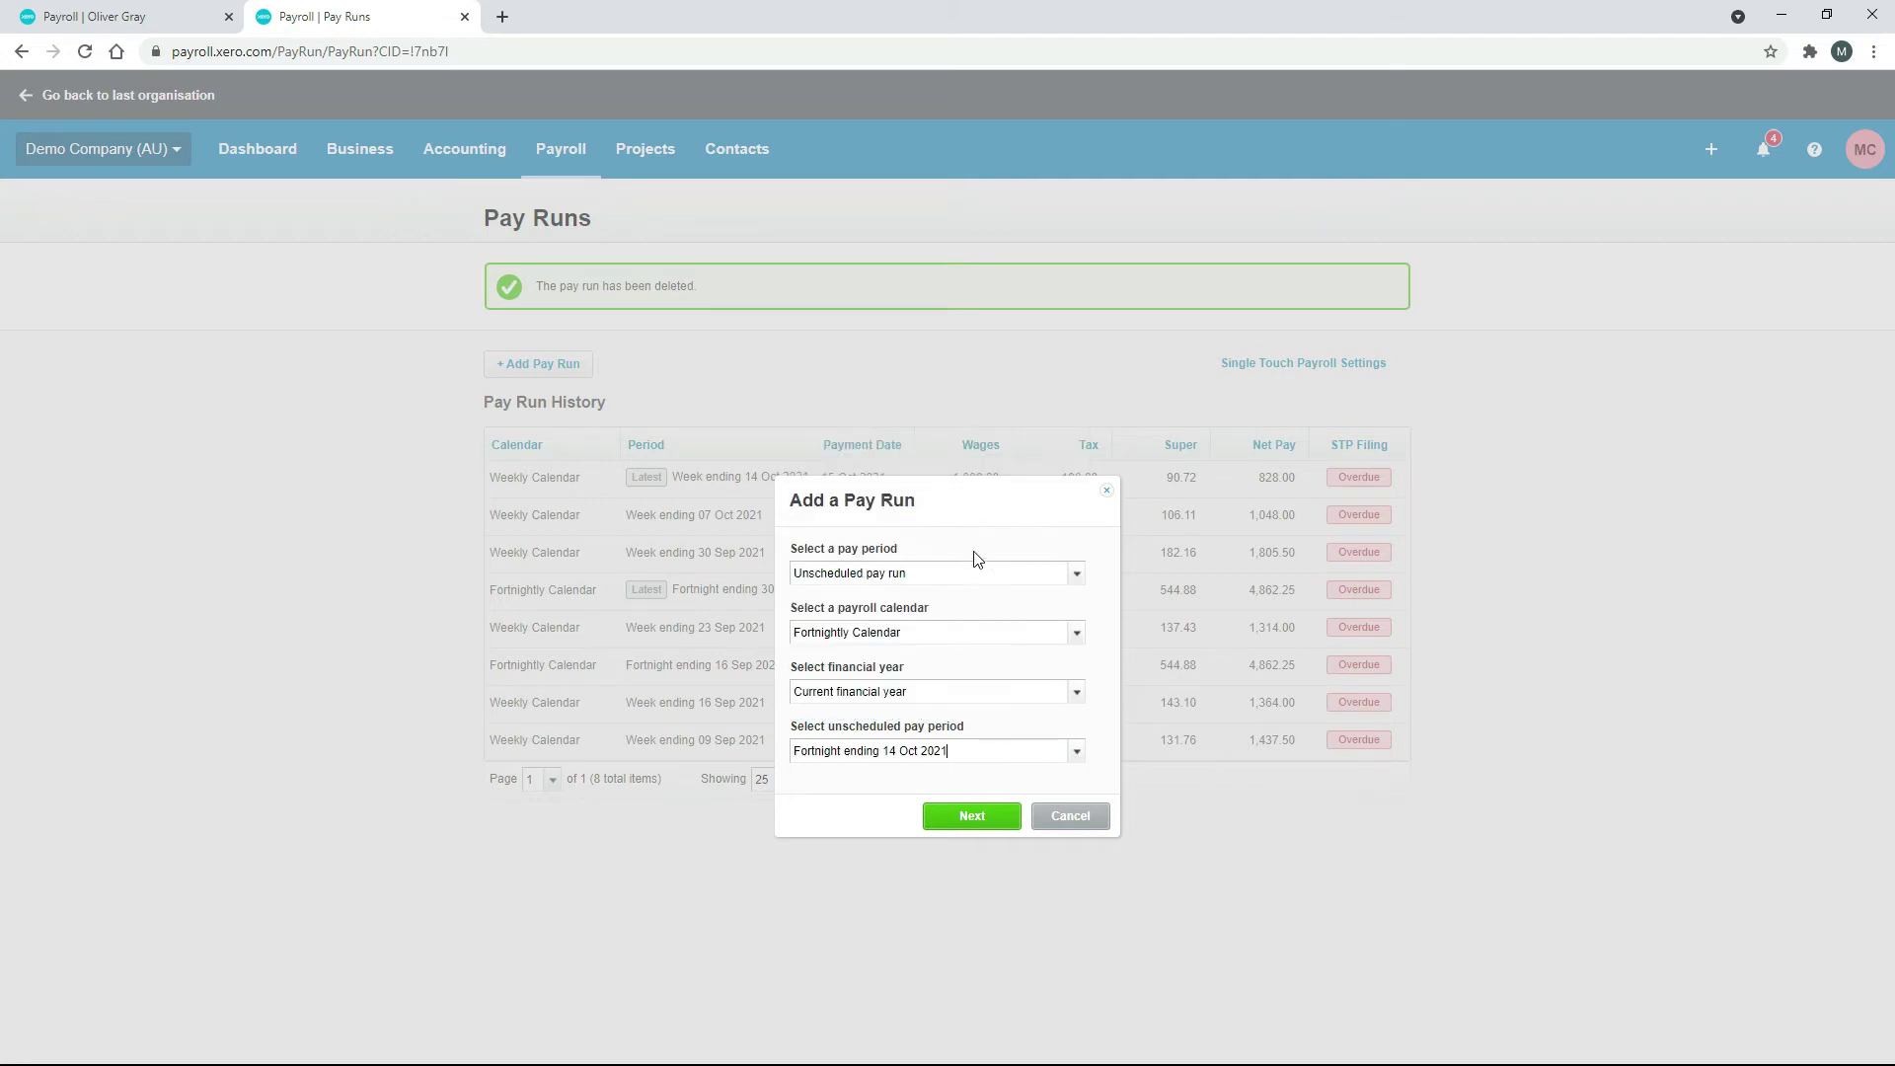
{"action": "left_click", "coordinate": [975, 816]}
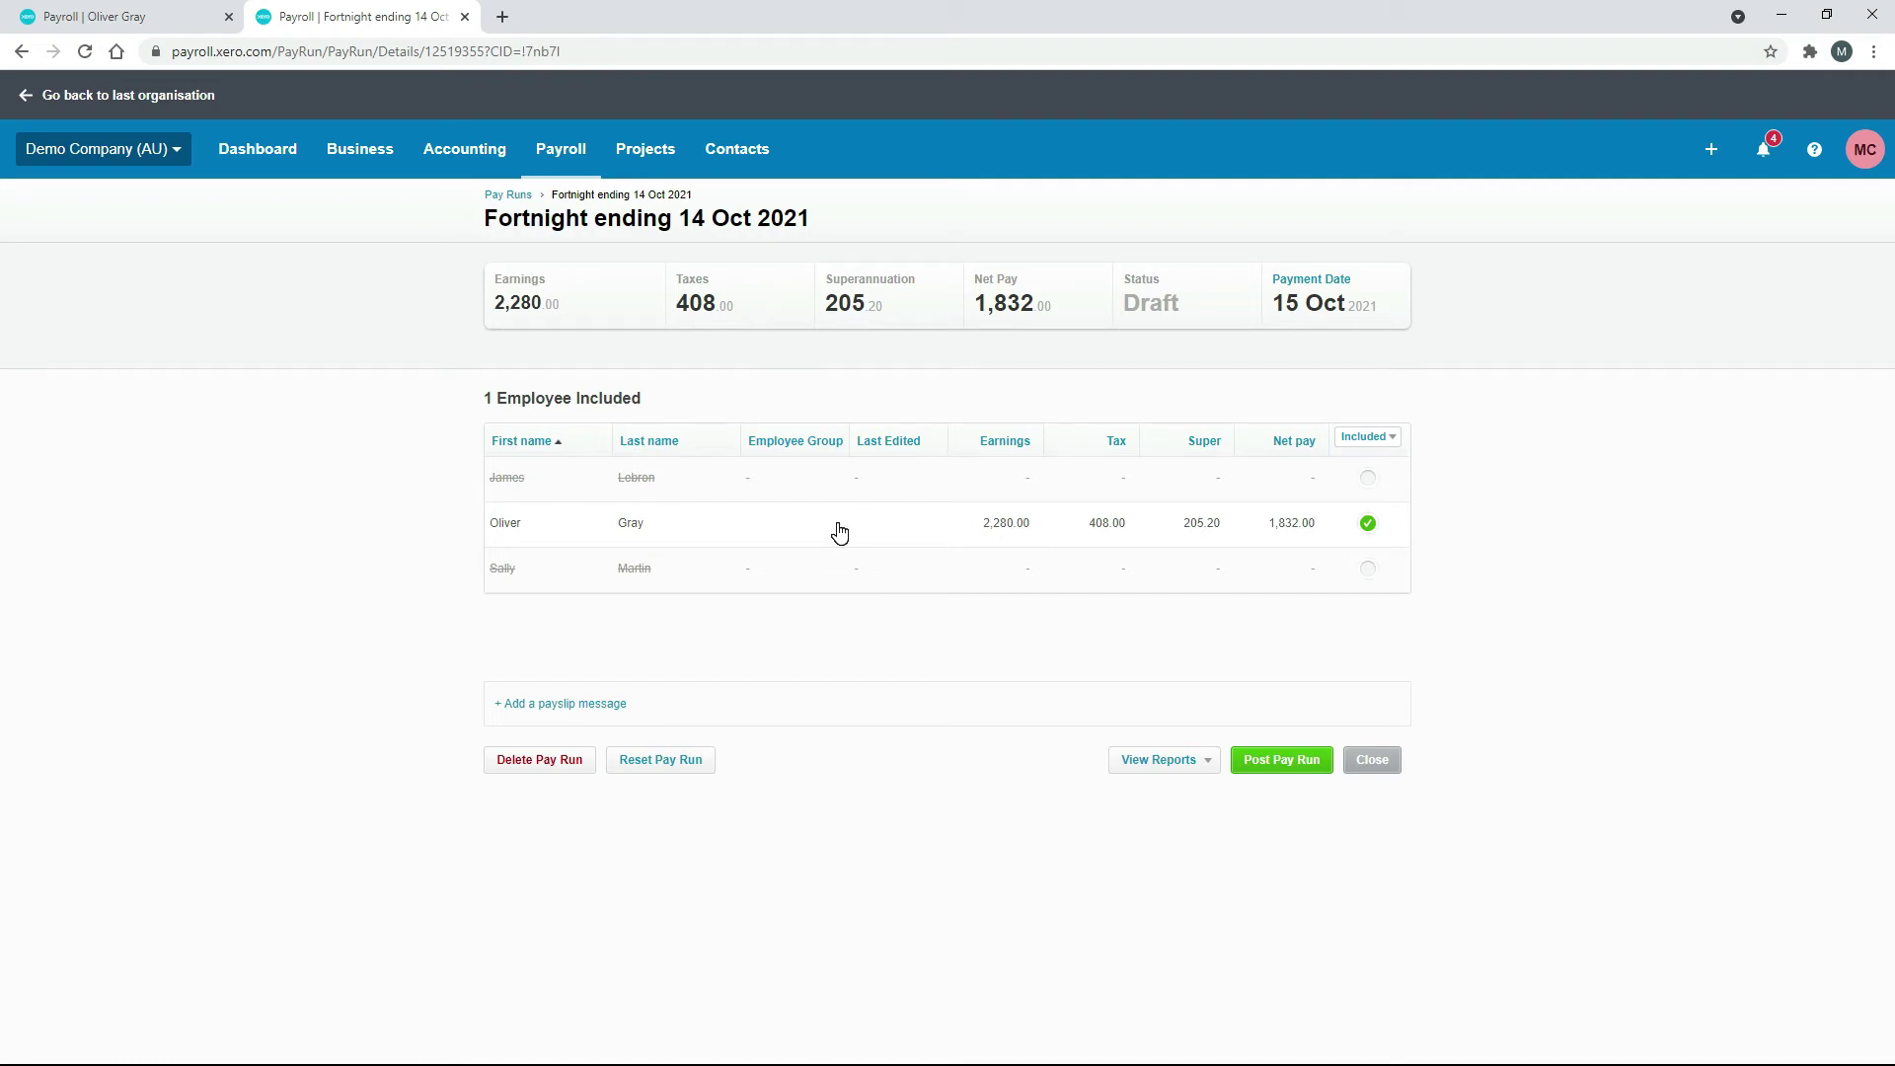
{"action": "left_click", "coordinate": [838, 533]}
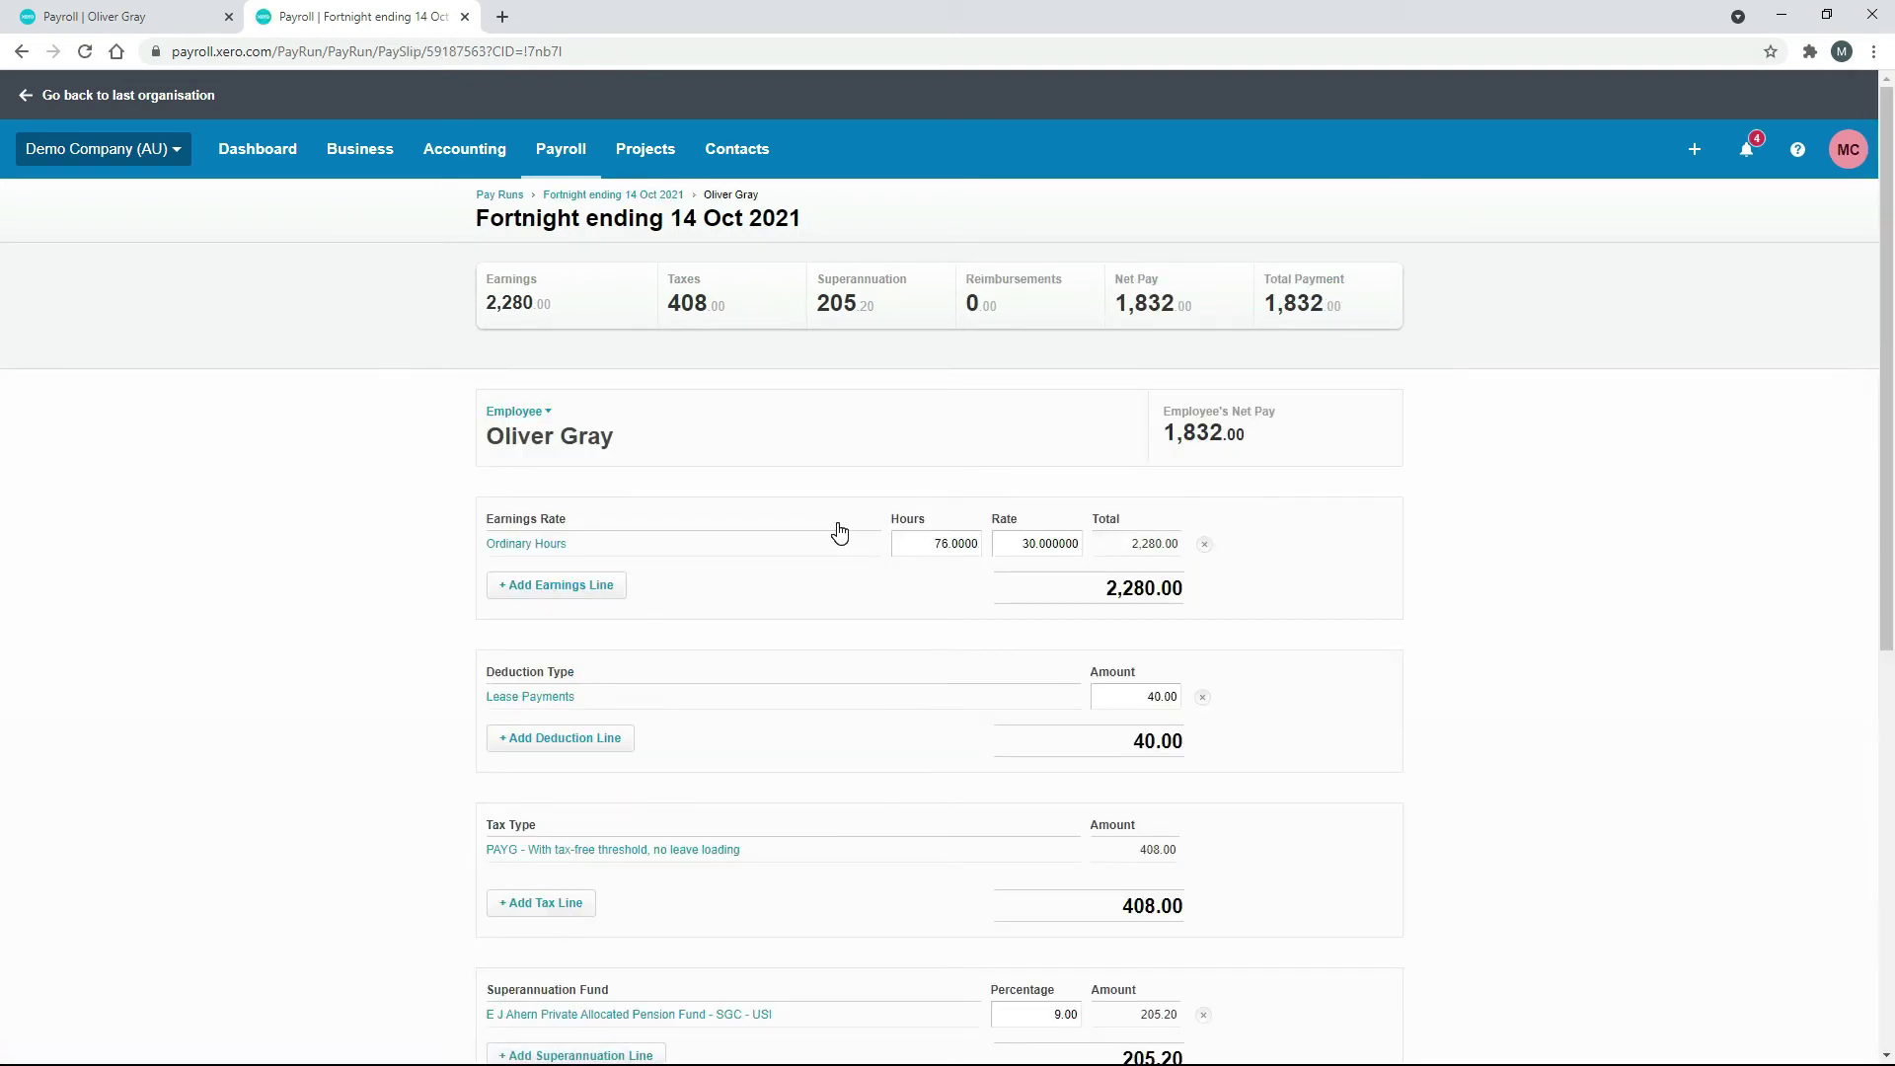
{"action": "scroll", "coordinate": [1580, 560], "scroll_direction": "down", "scroll_amount": 3}
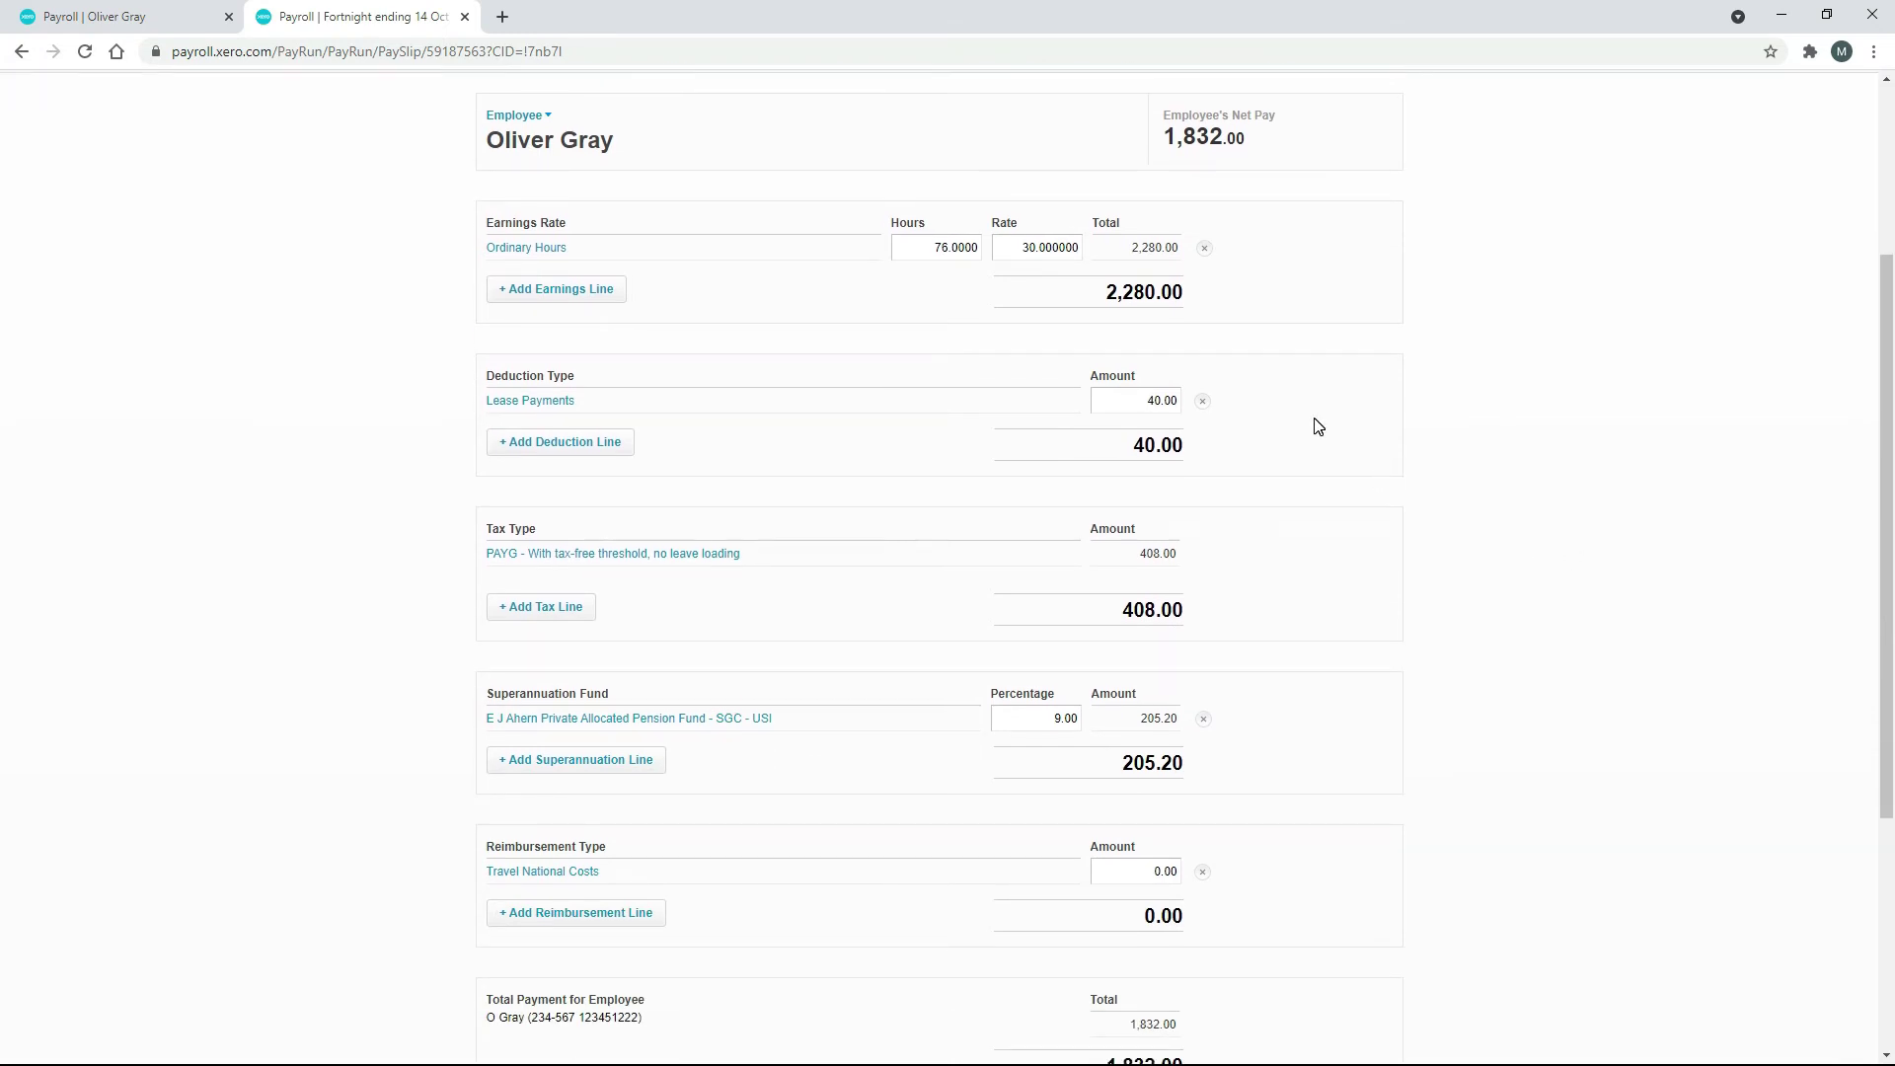
{"action": "left_click", "coordinate": [1204, 249]}
{"action": "left_click", "coordinate": [1202, 342]}
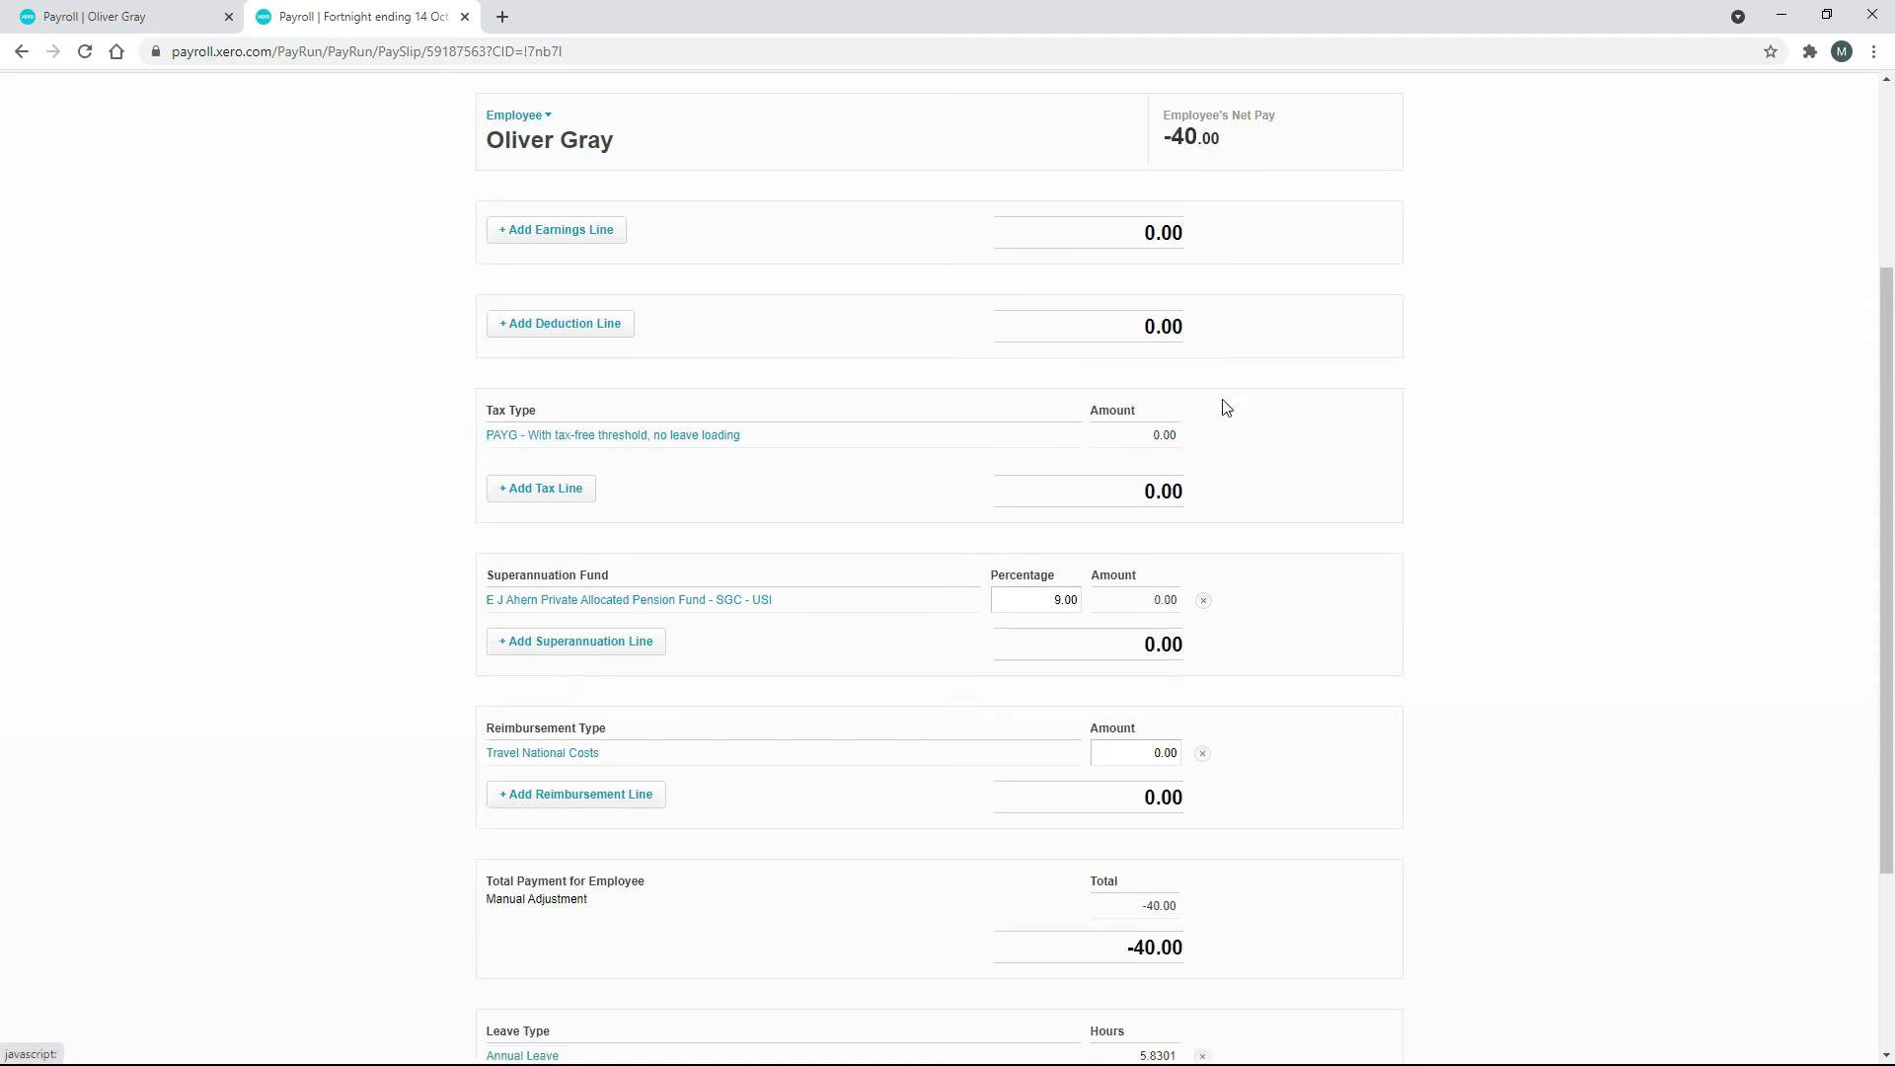
{"action": "left_click", "coordinate": [1203, 600]}
{"action": "scroll", "coordinate": [1283, 503], "scroll_direction": "down", "scroll_amount": 3}
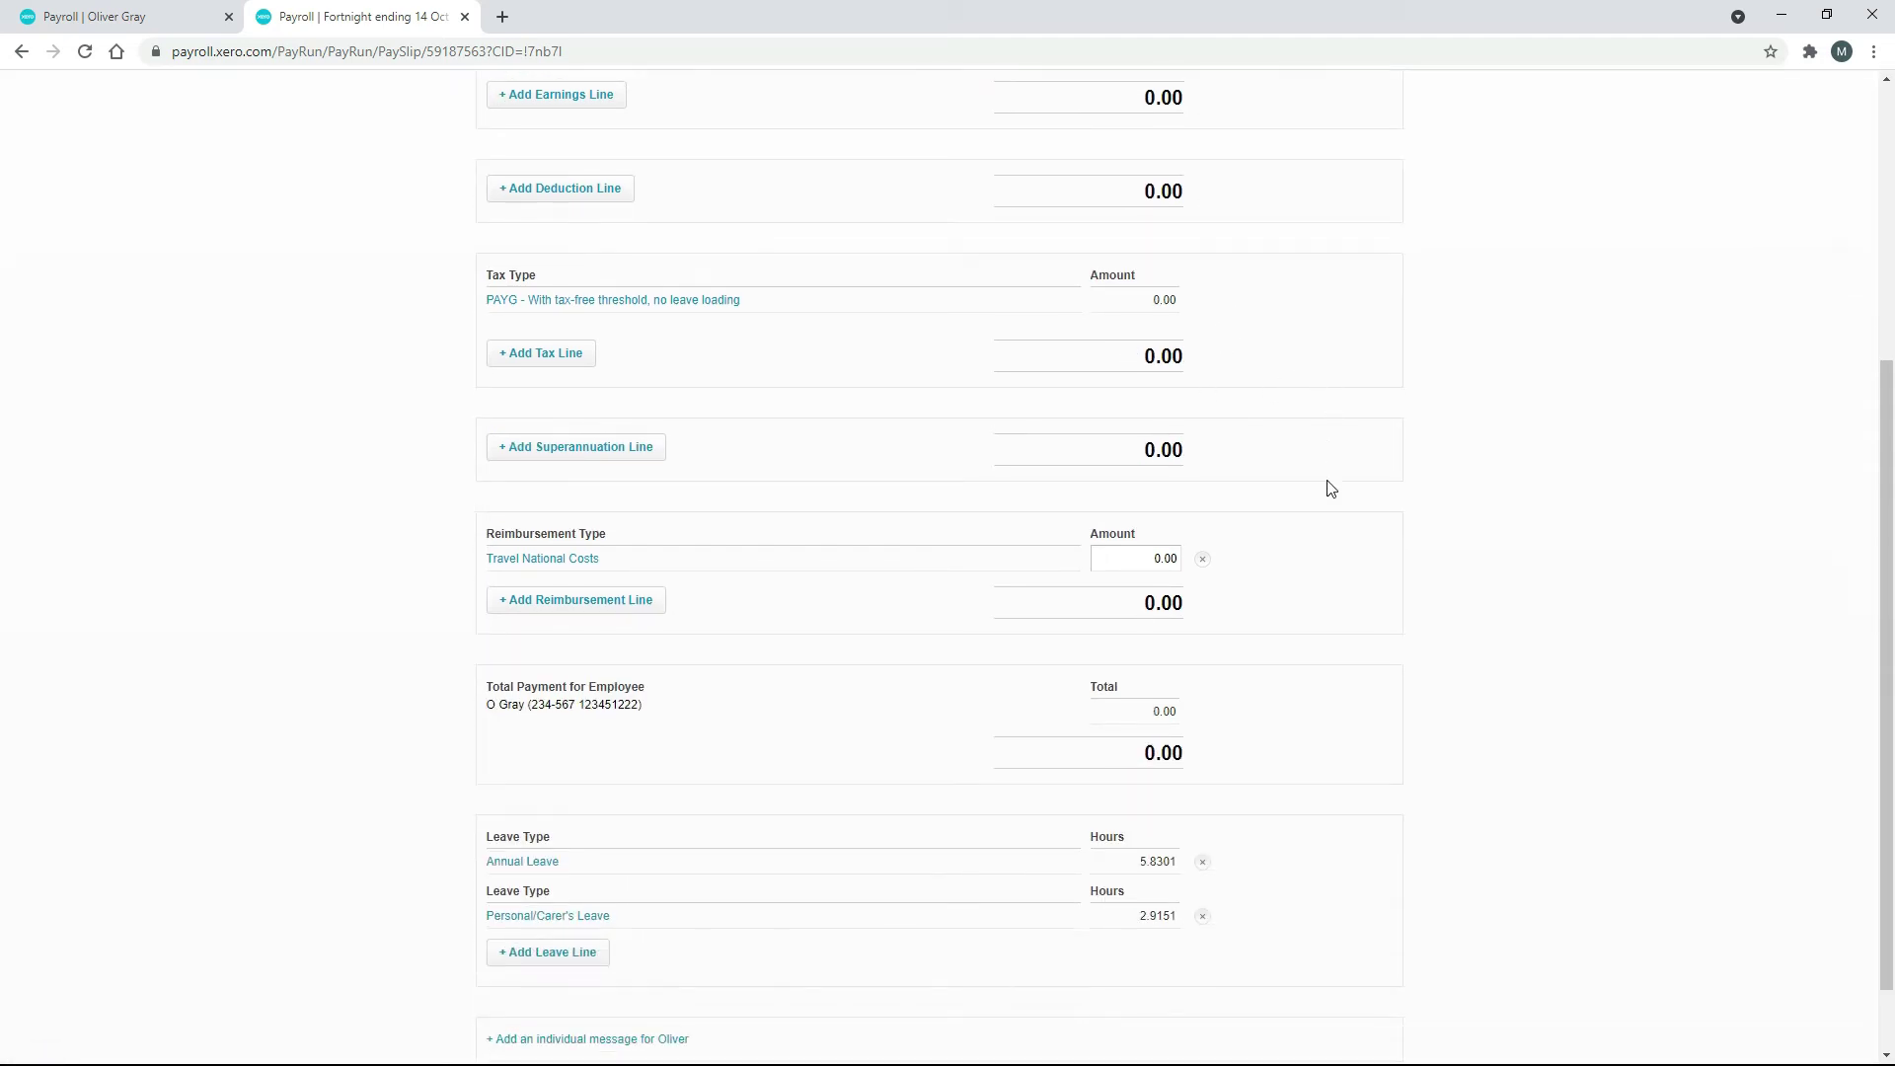
{"action": "left_click", "coordinate": [1203, 471]}
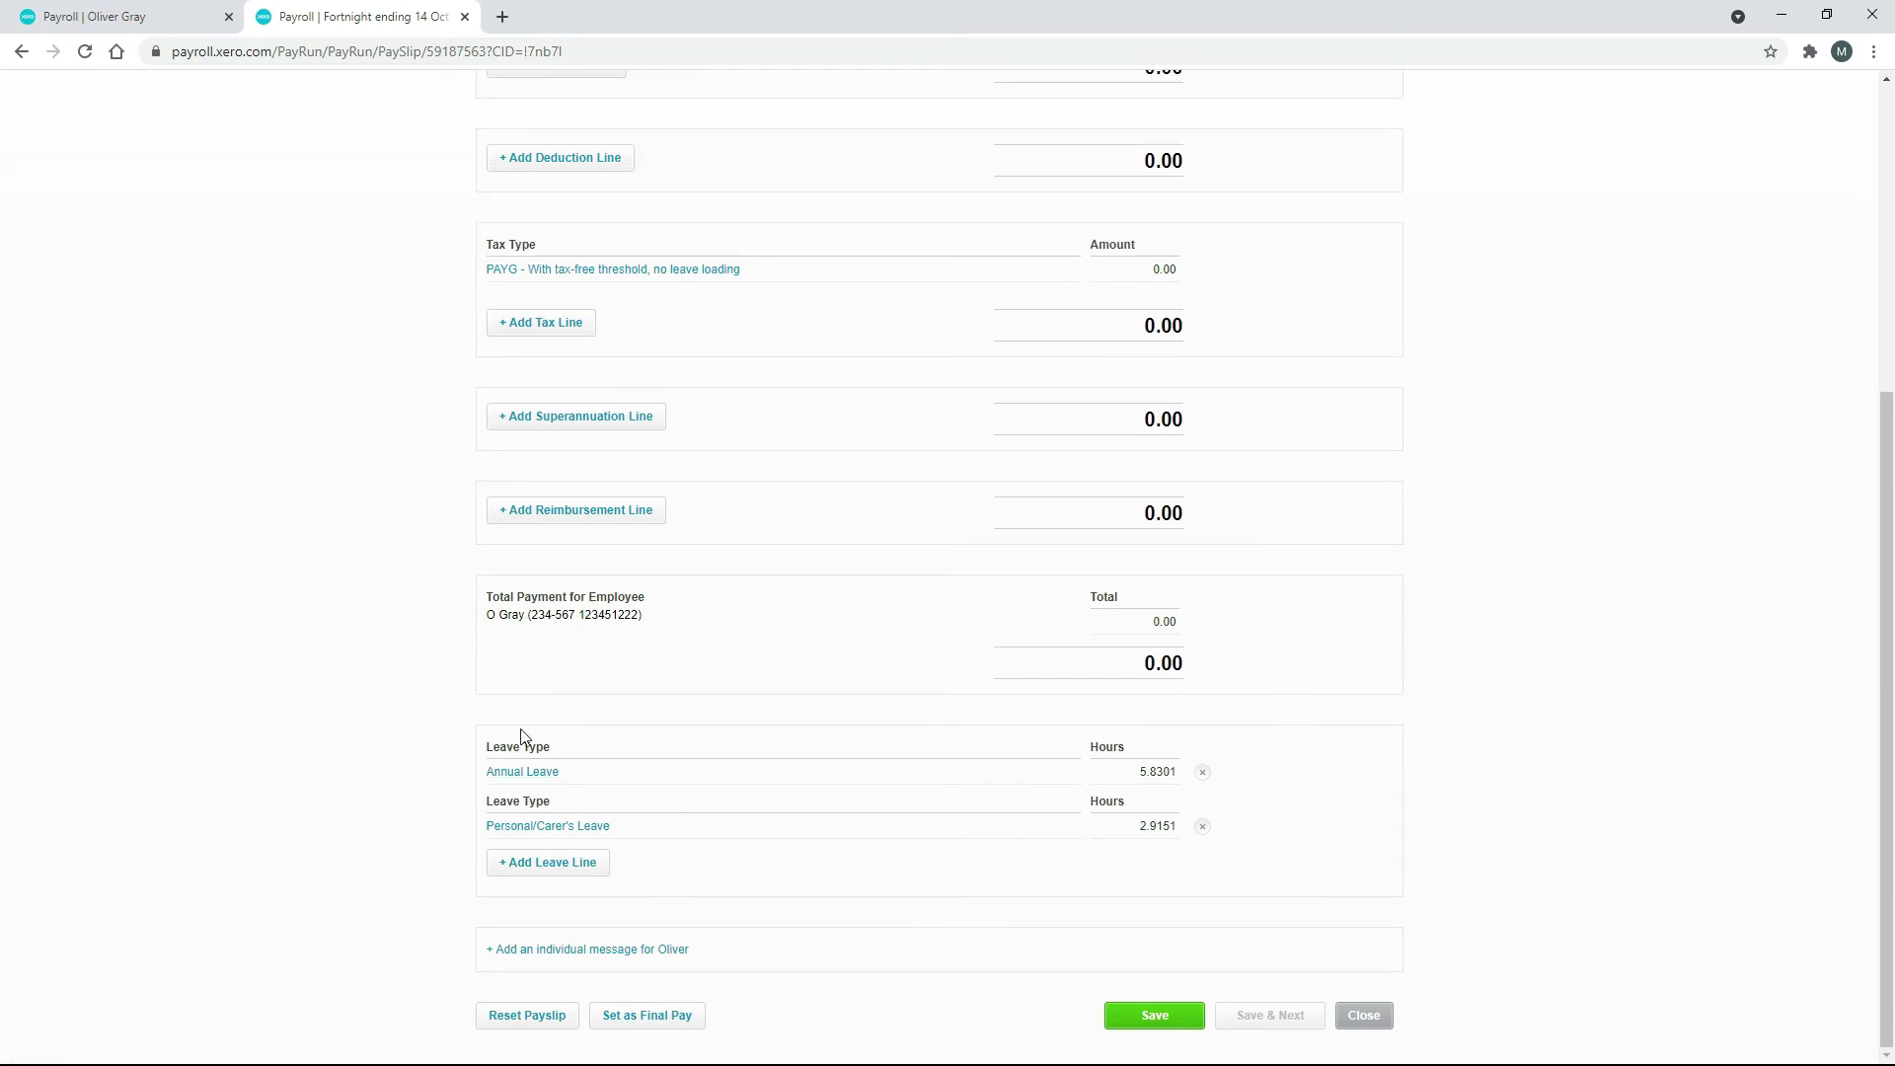
{"action": "left_click", "coordinate": [1203, 773]}
{"action": "left_click", "coordinate": [1202, 827]}
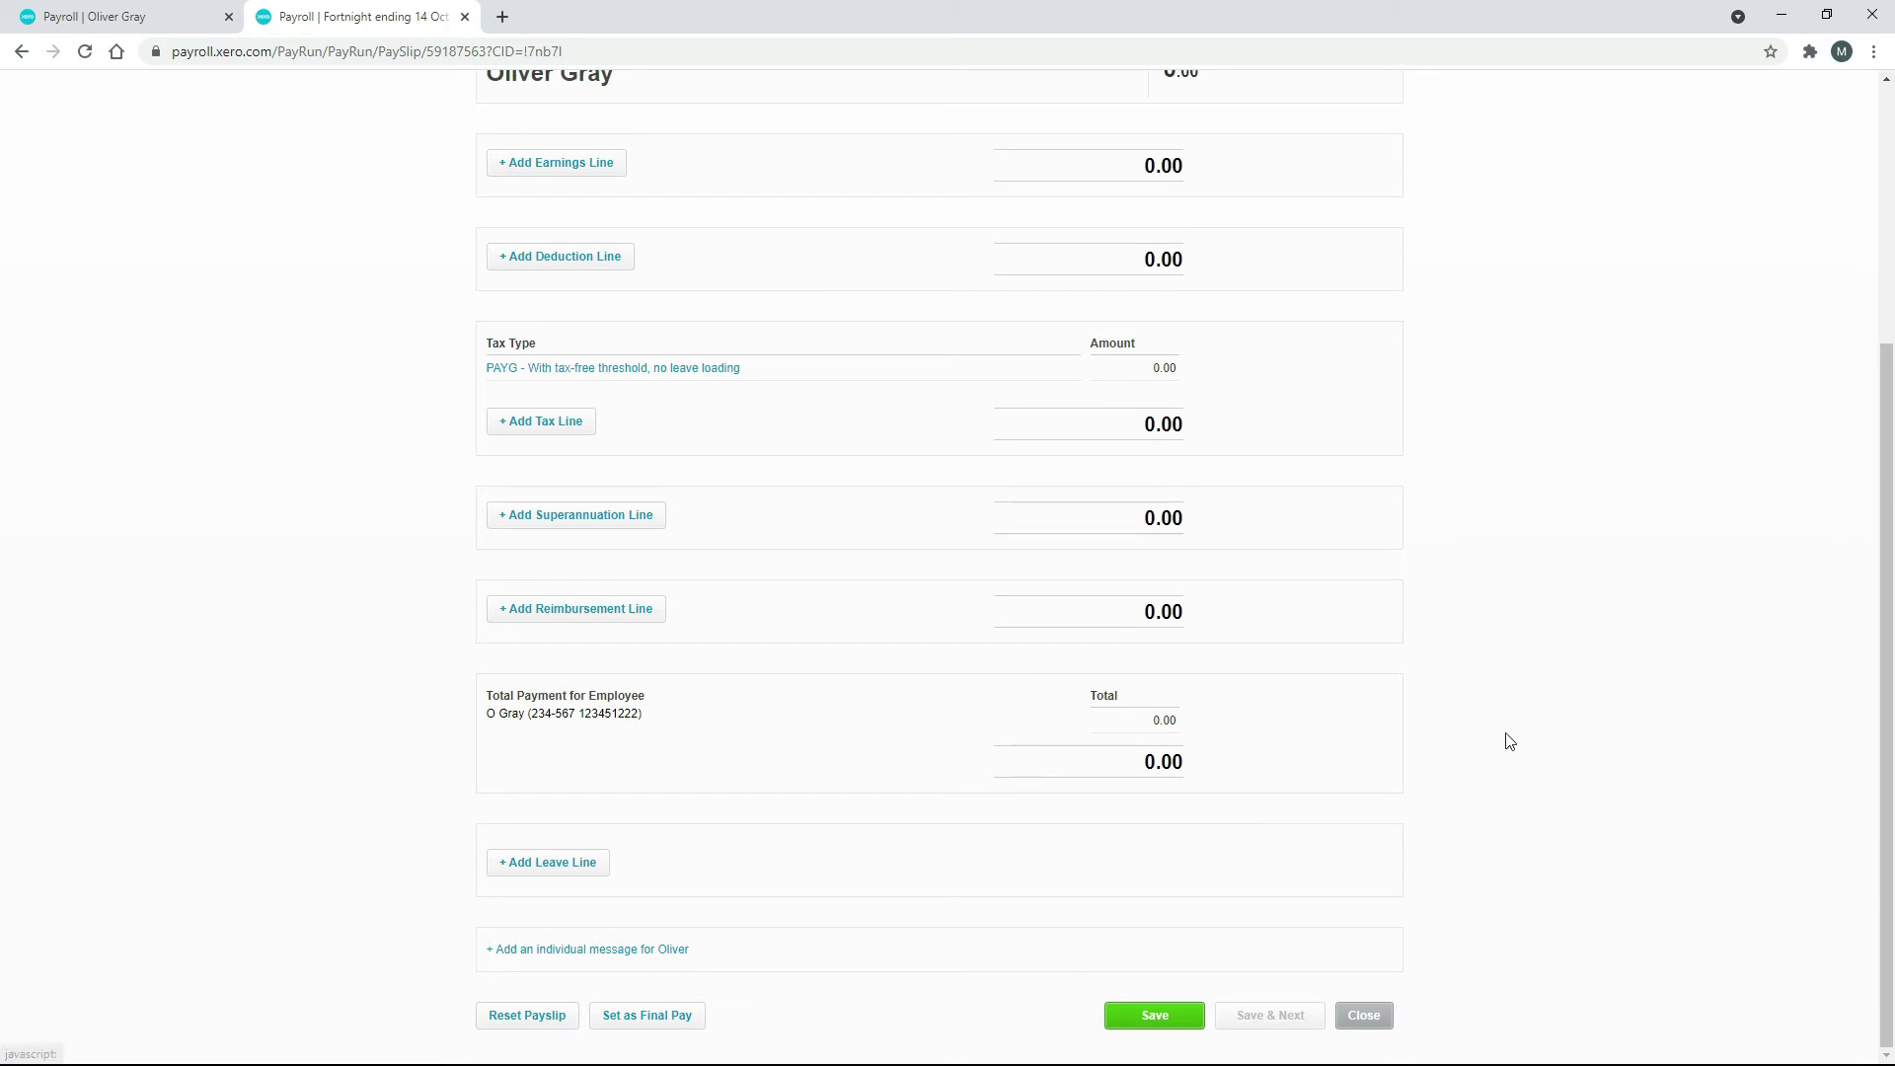
{"action": "scroll", "coordinate": [4, 789], "scroll_direction": "up", "scroll_amount": 3}
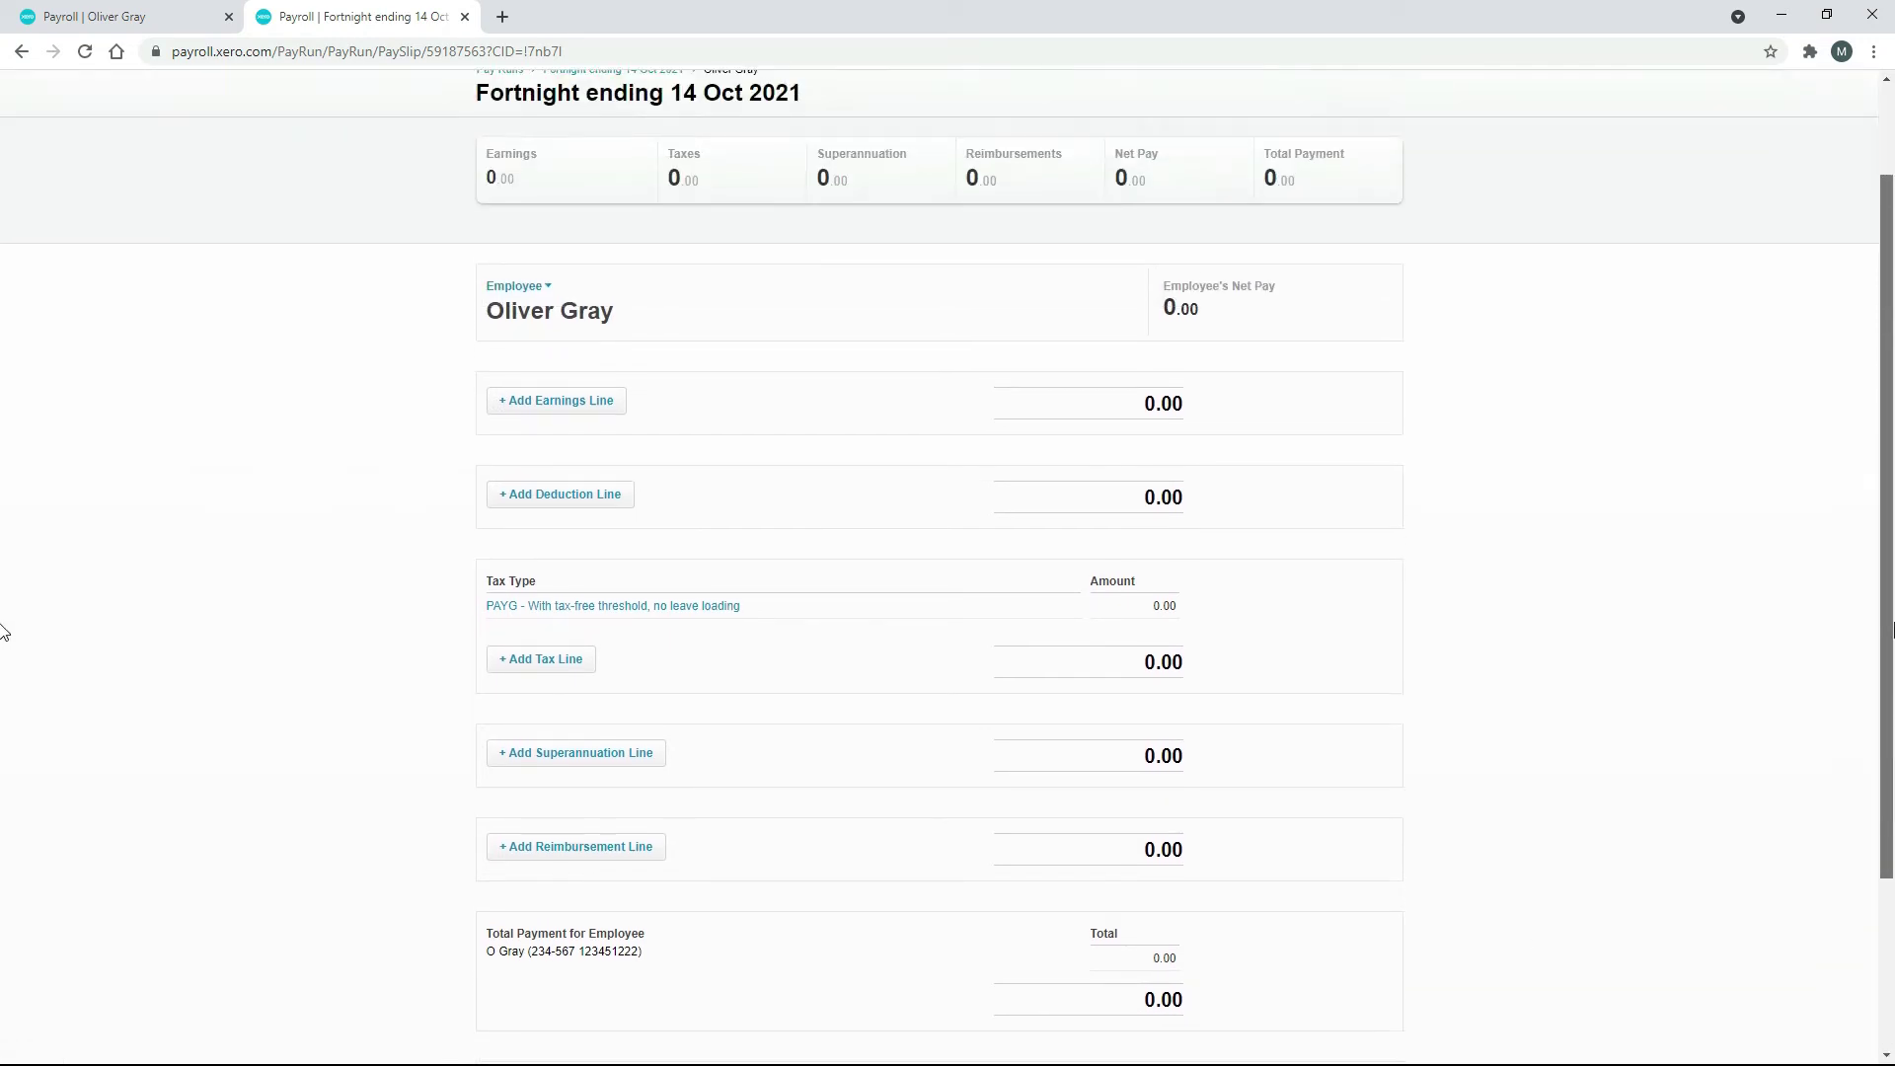
{"action": "scroll", "coordinate": [4, 582], "scroll_direction": "down", "scroll_amount": 3}
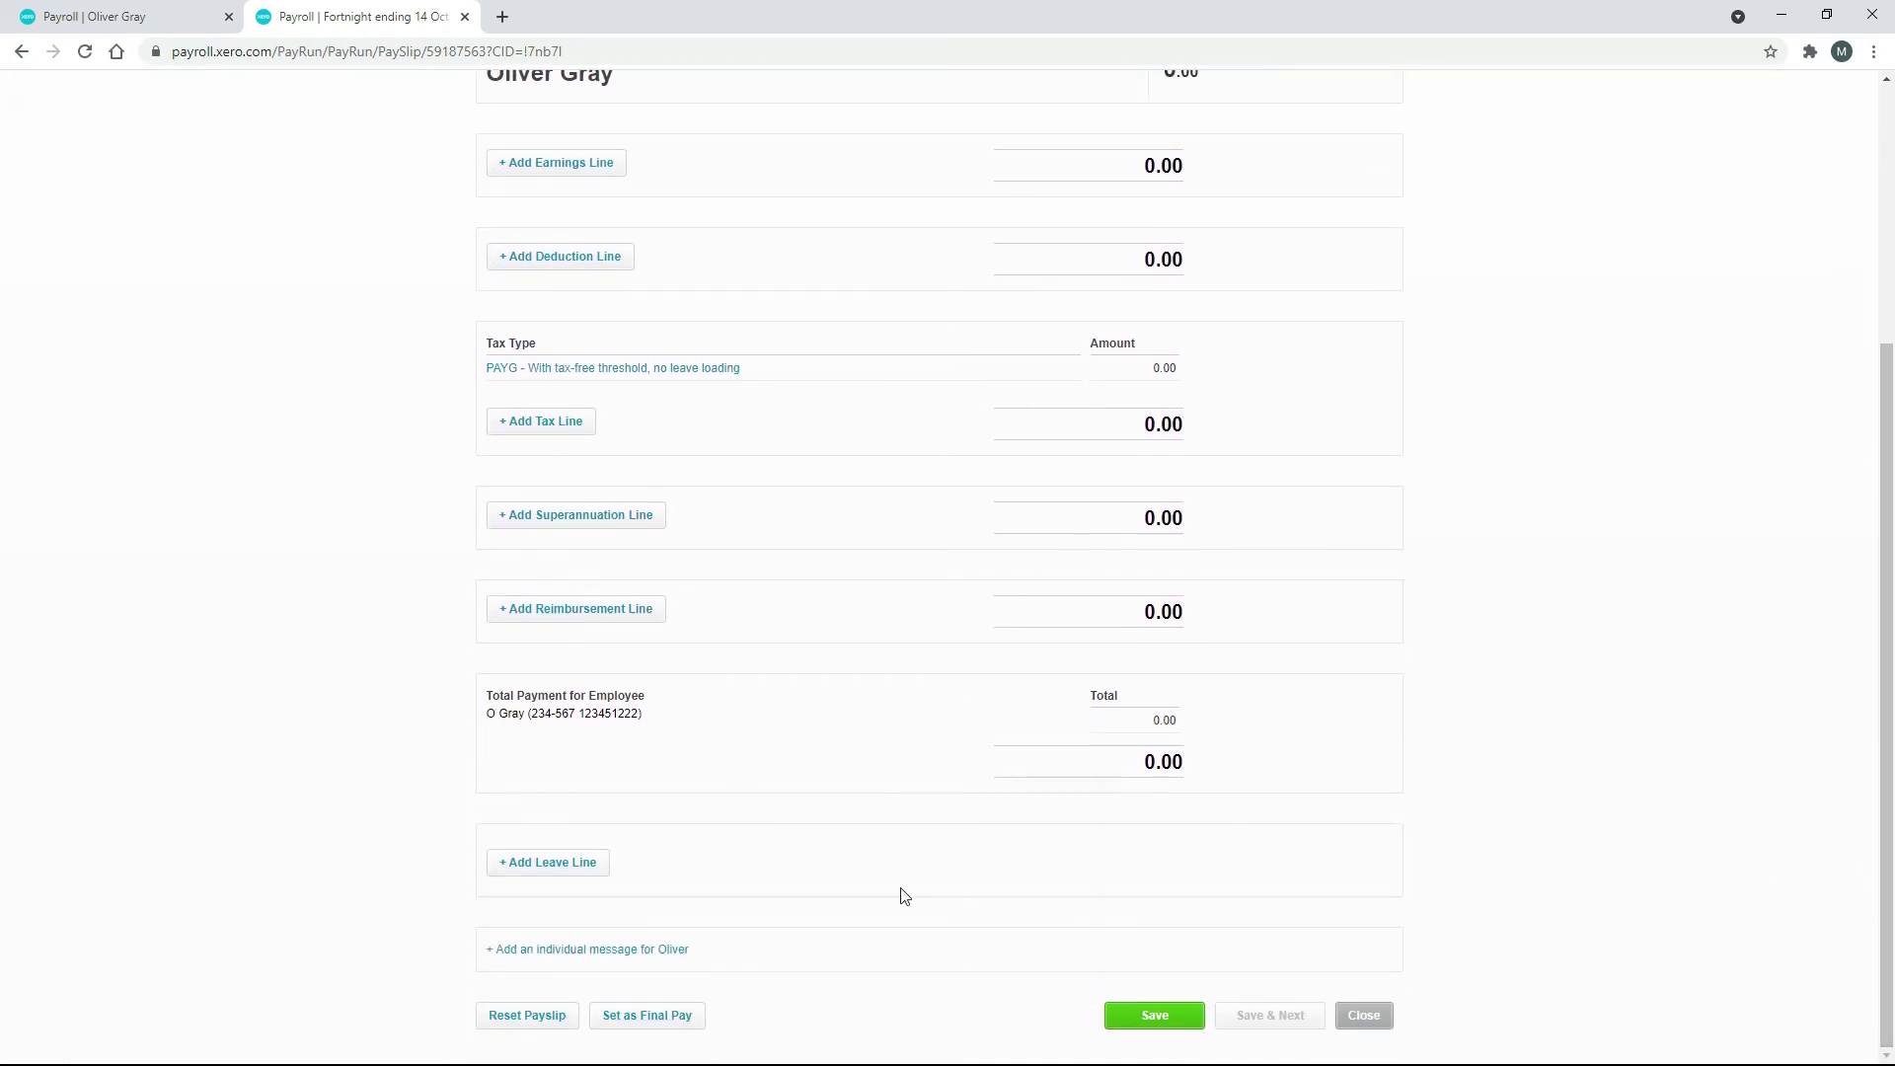
Step: Add an Annual Leave line of -8 hours to the payslip and save it
{"action": "left_click", "coordinate": [554, 864]}
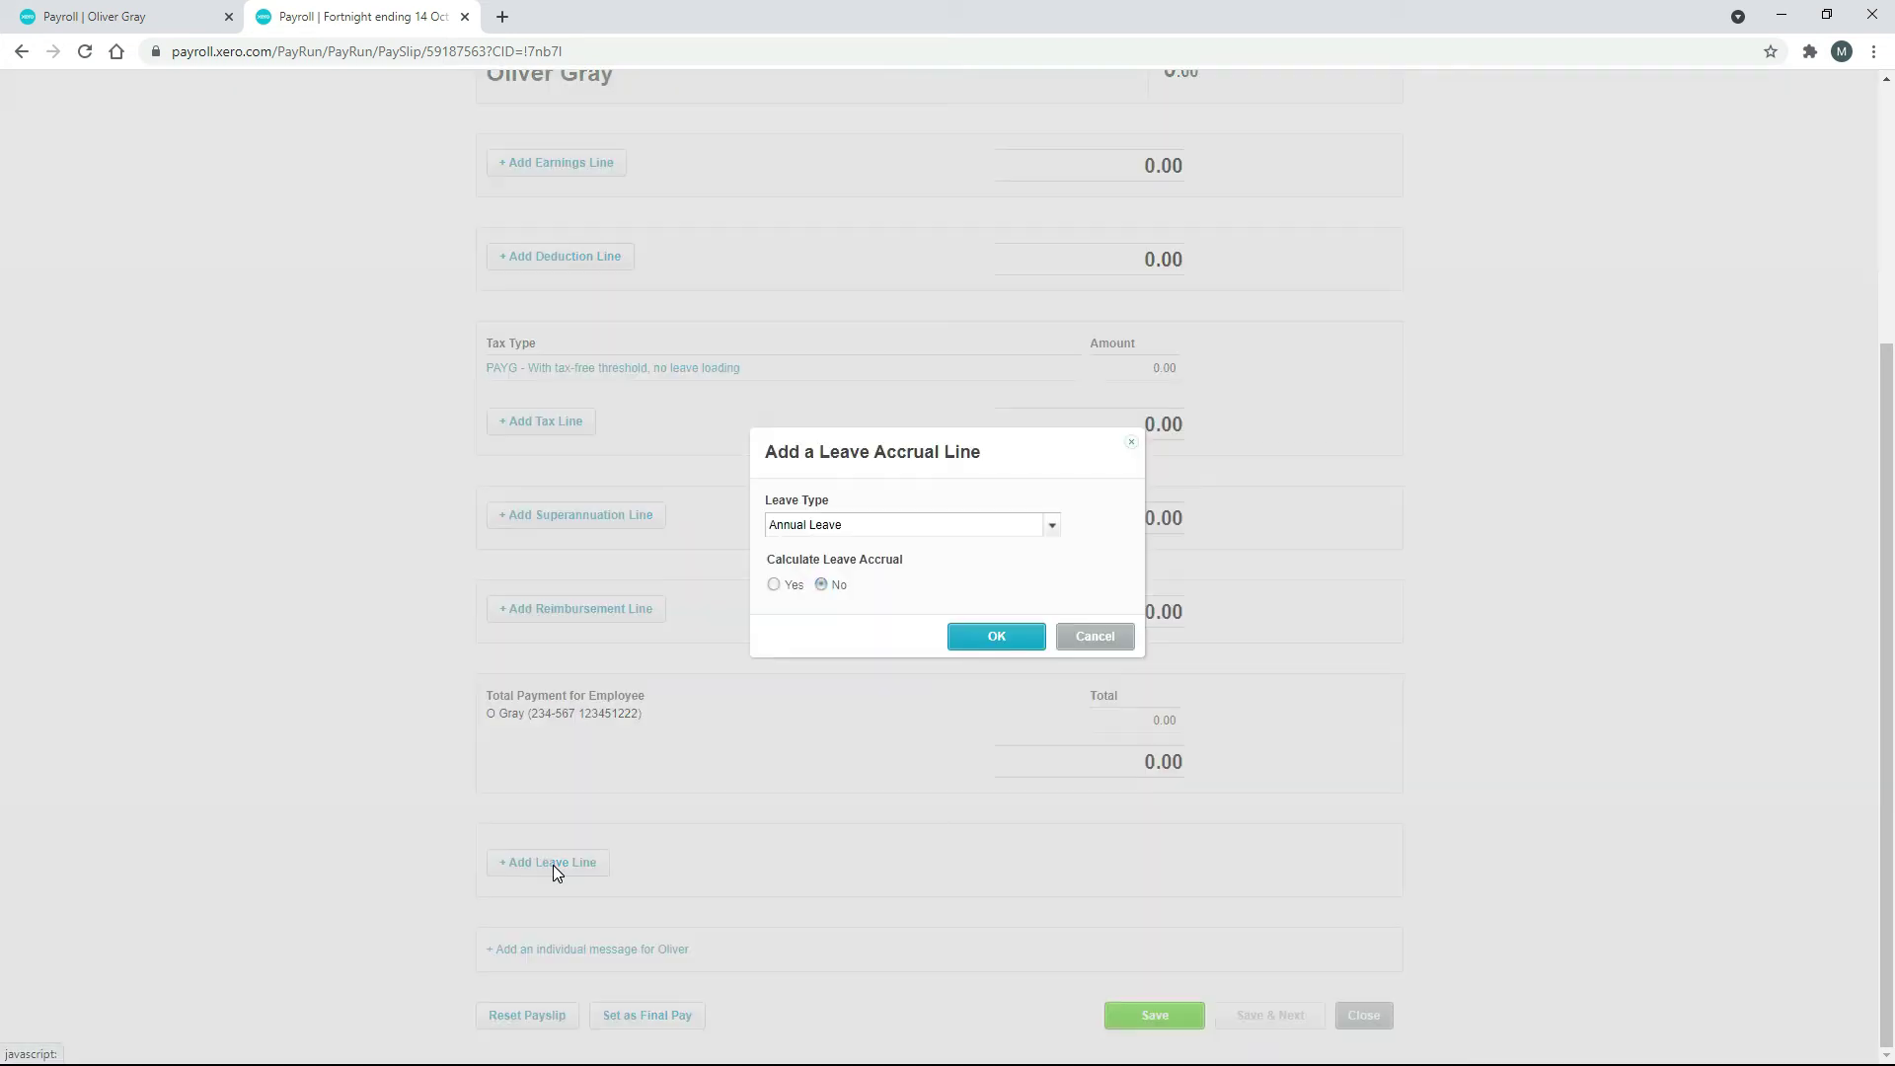
{"action": "left_click", "coordinate": [1053, 531]}
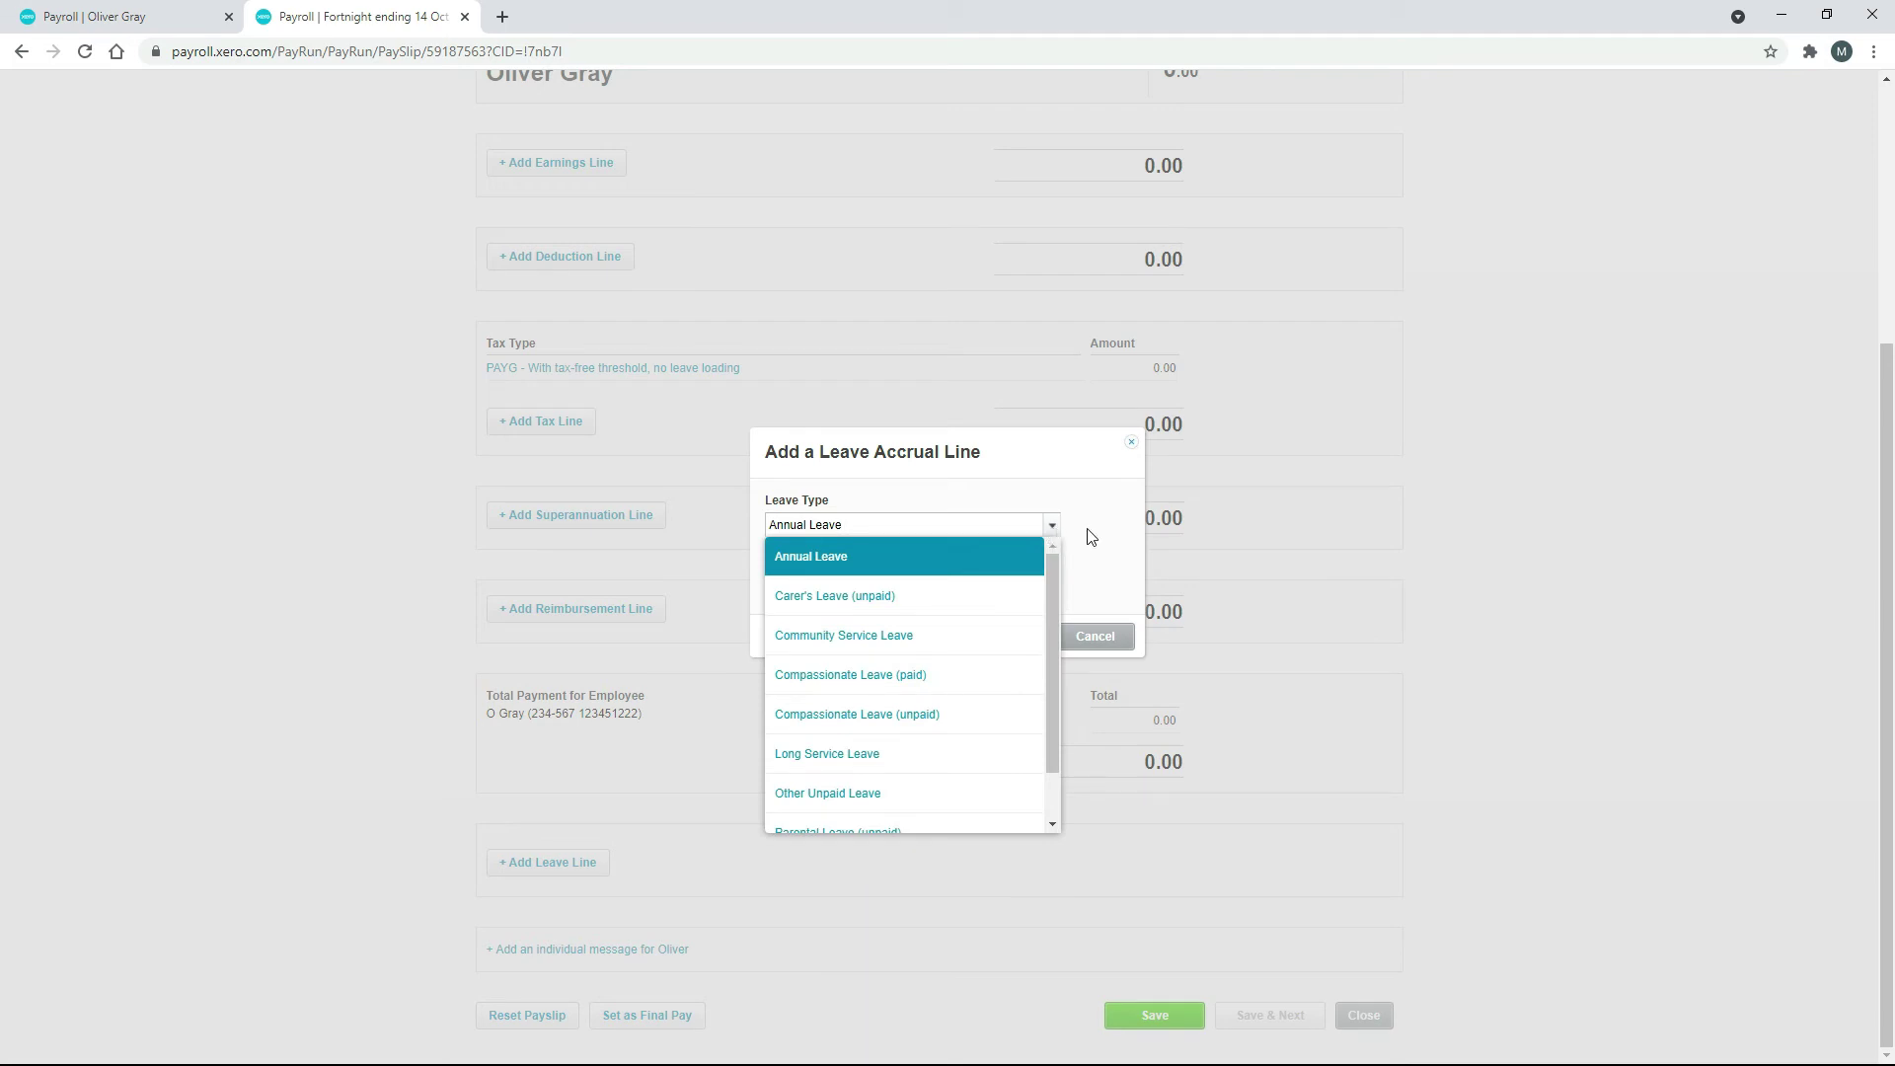
{"action": "left_click", "coordinate": [1106, 535]}
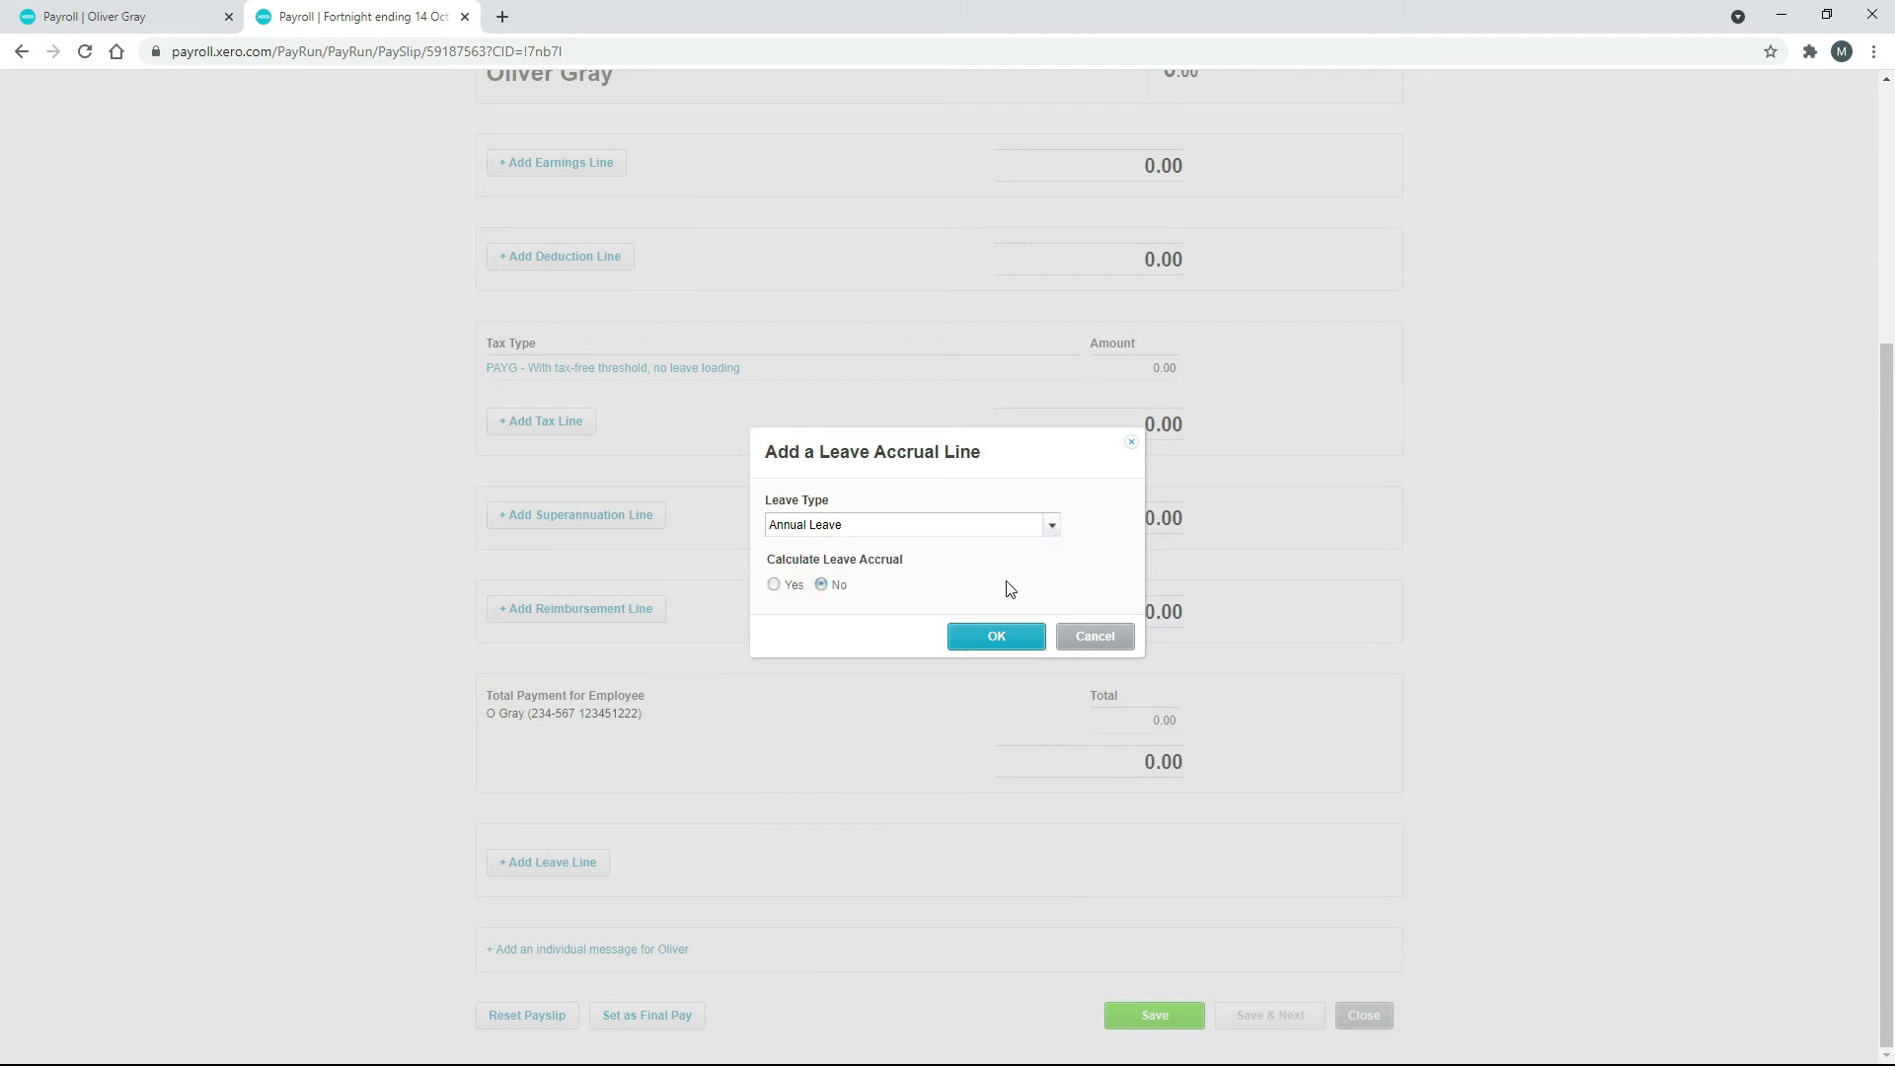
{"action": "left_click", "coordinate": [997, 637]}
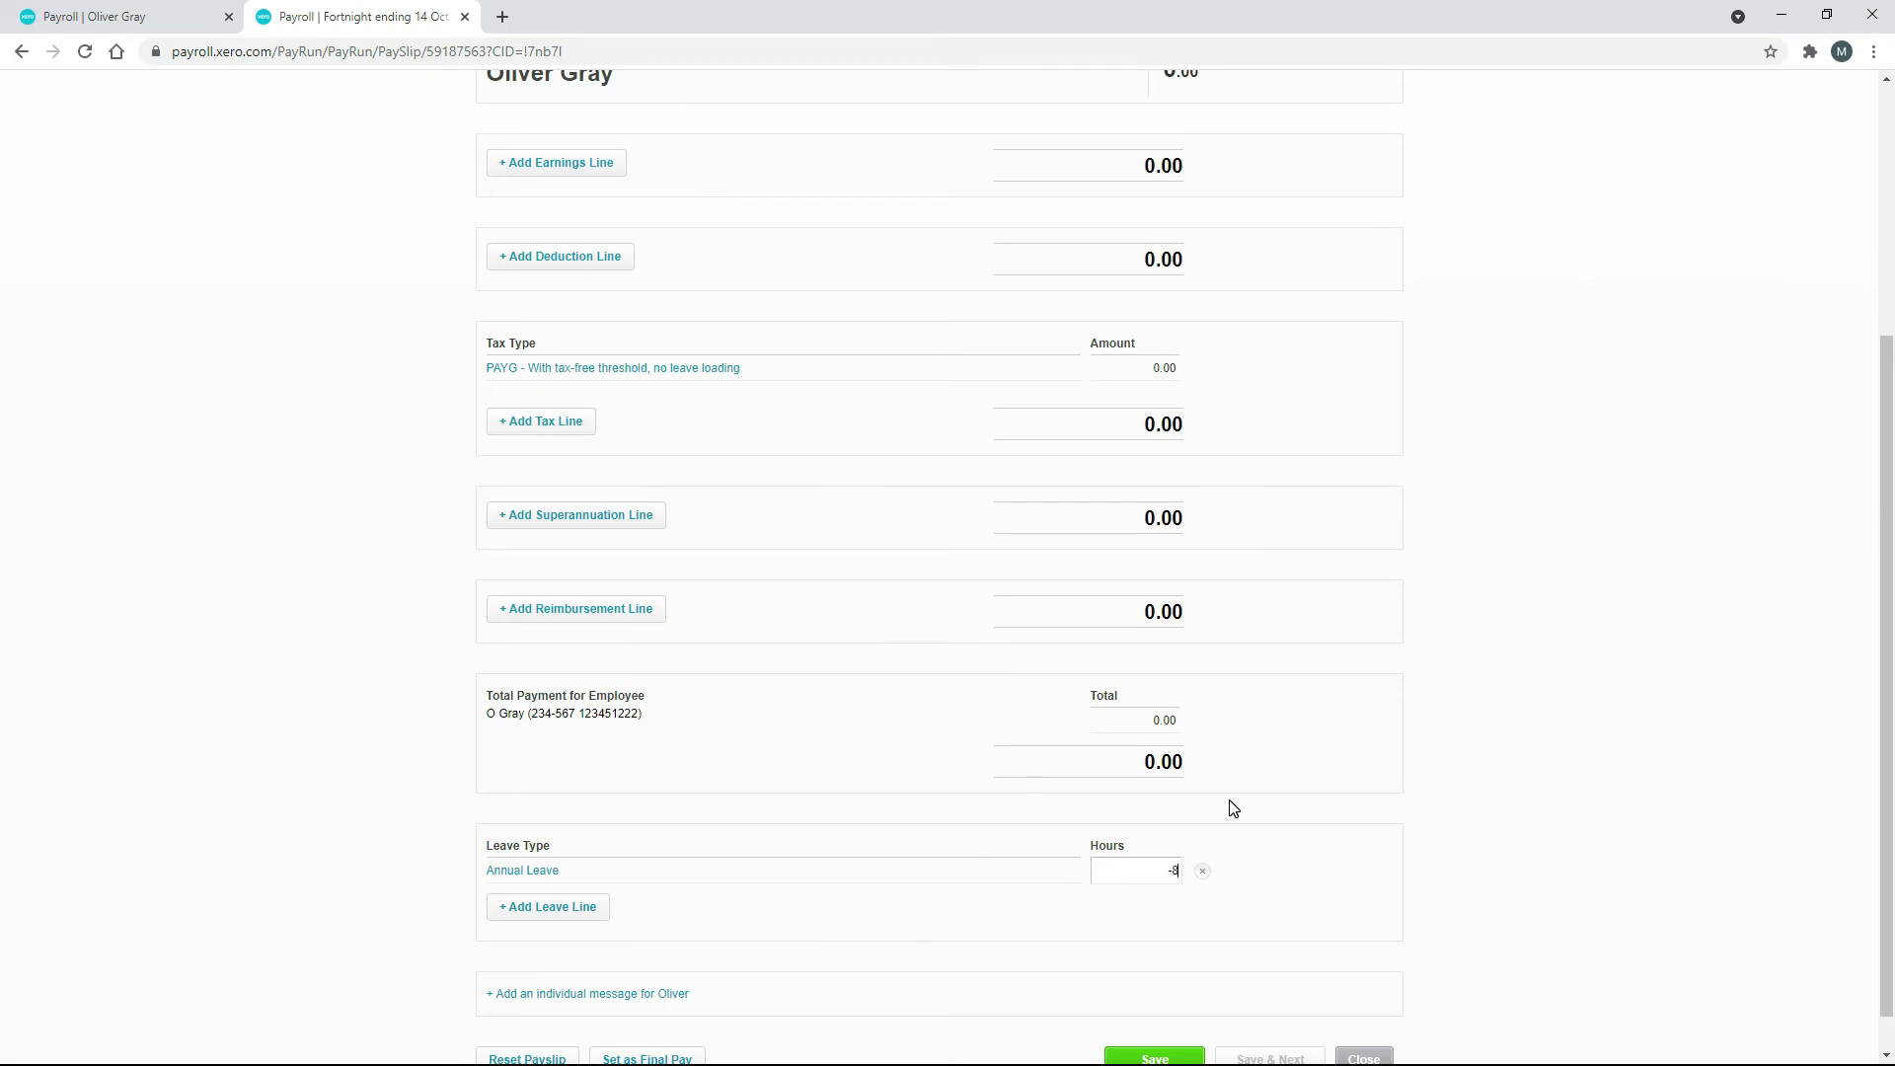
{"action": "type", "text": "-8"}
{"action": "left_click", "coordinate": [1455, 855]}
{"action": "scroll", "coordinate": [1417, 837], "scroll_direction": "down", "scroll_amount": 1}
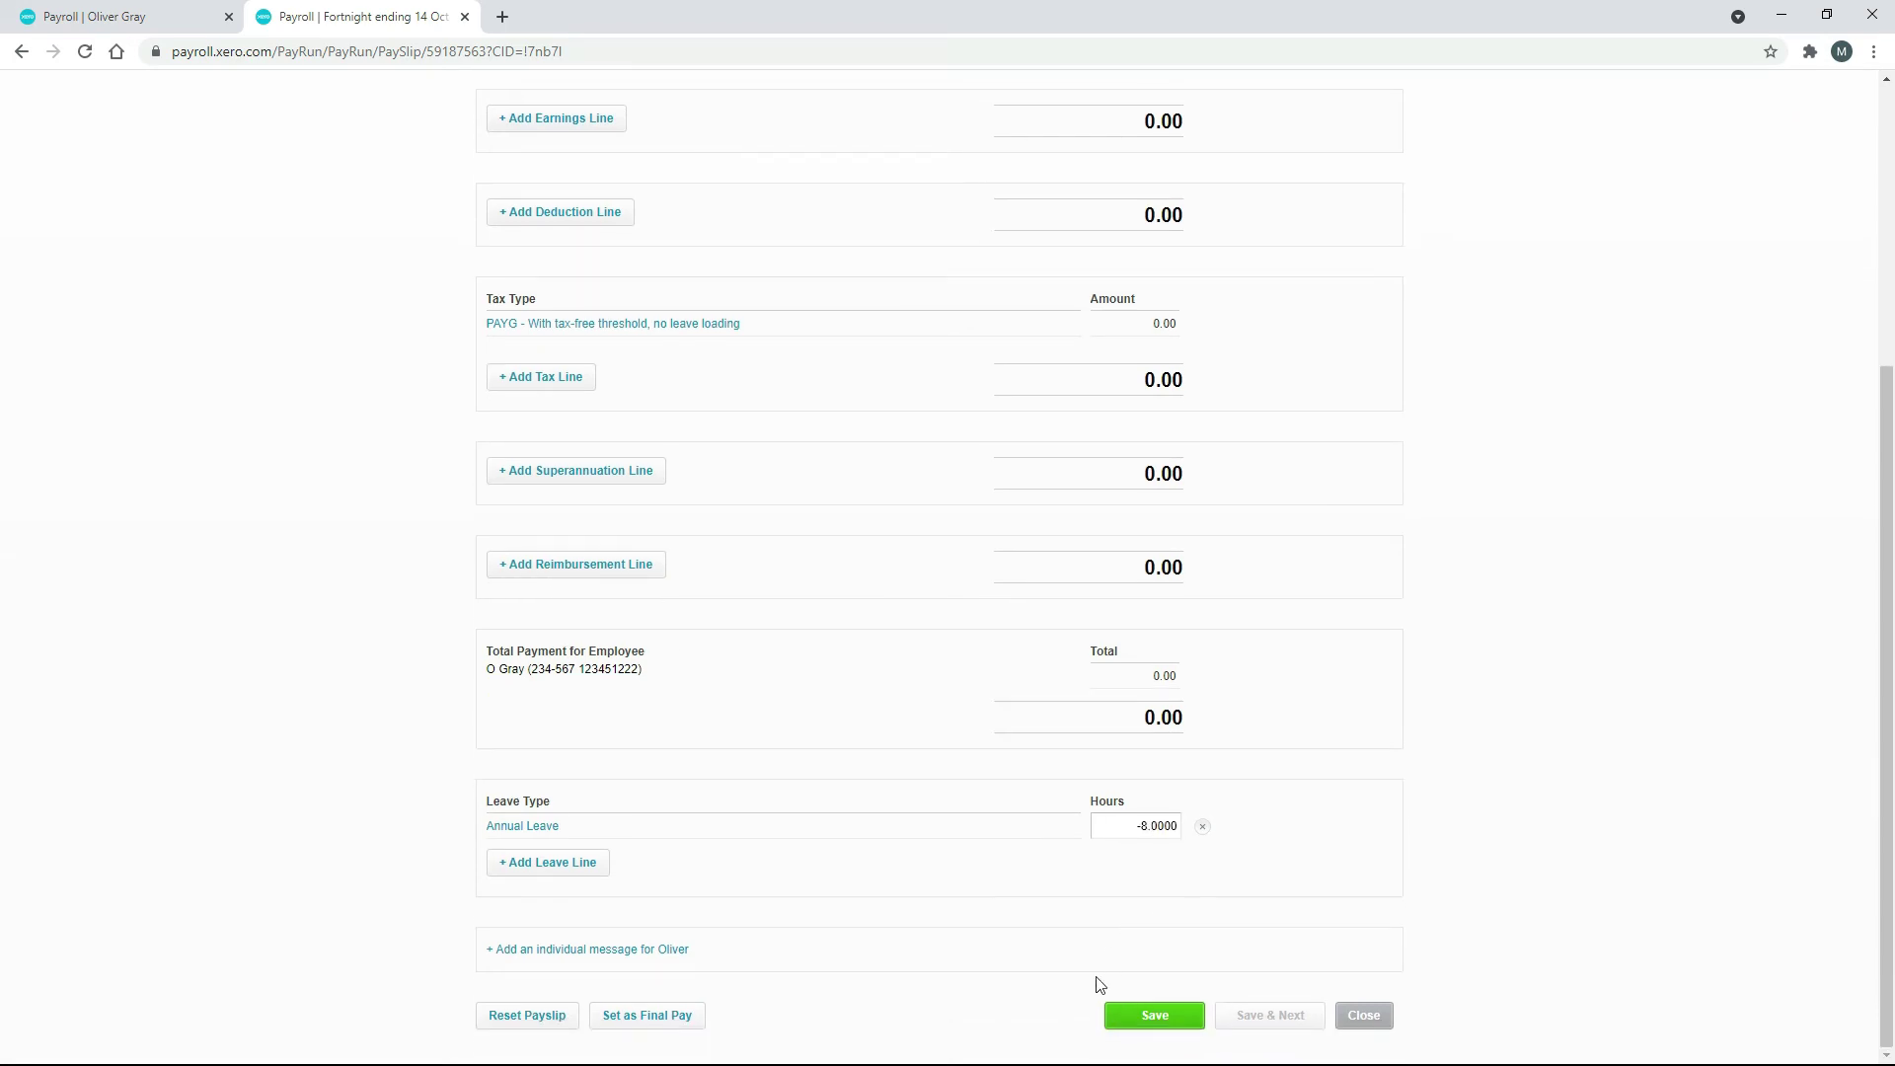
{"action": "left_click", "coordinate": [1154, 1017]}
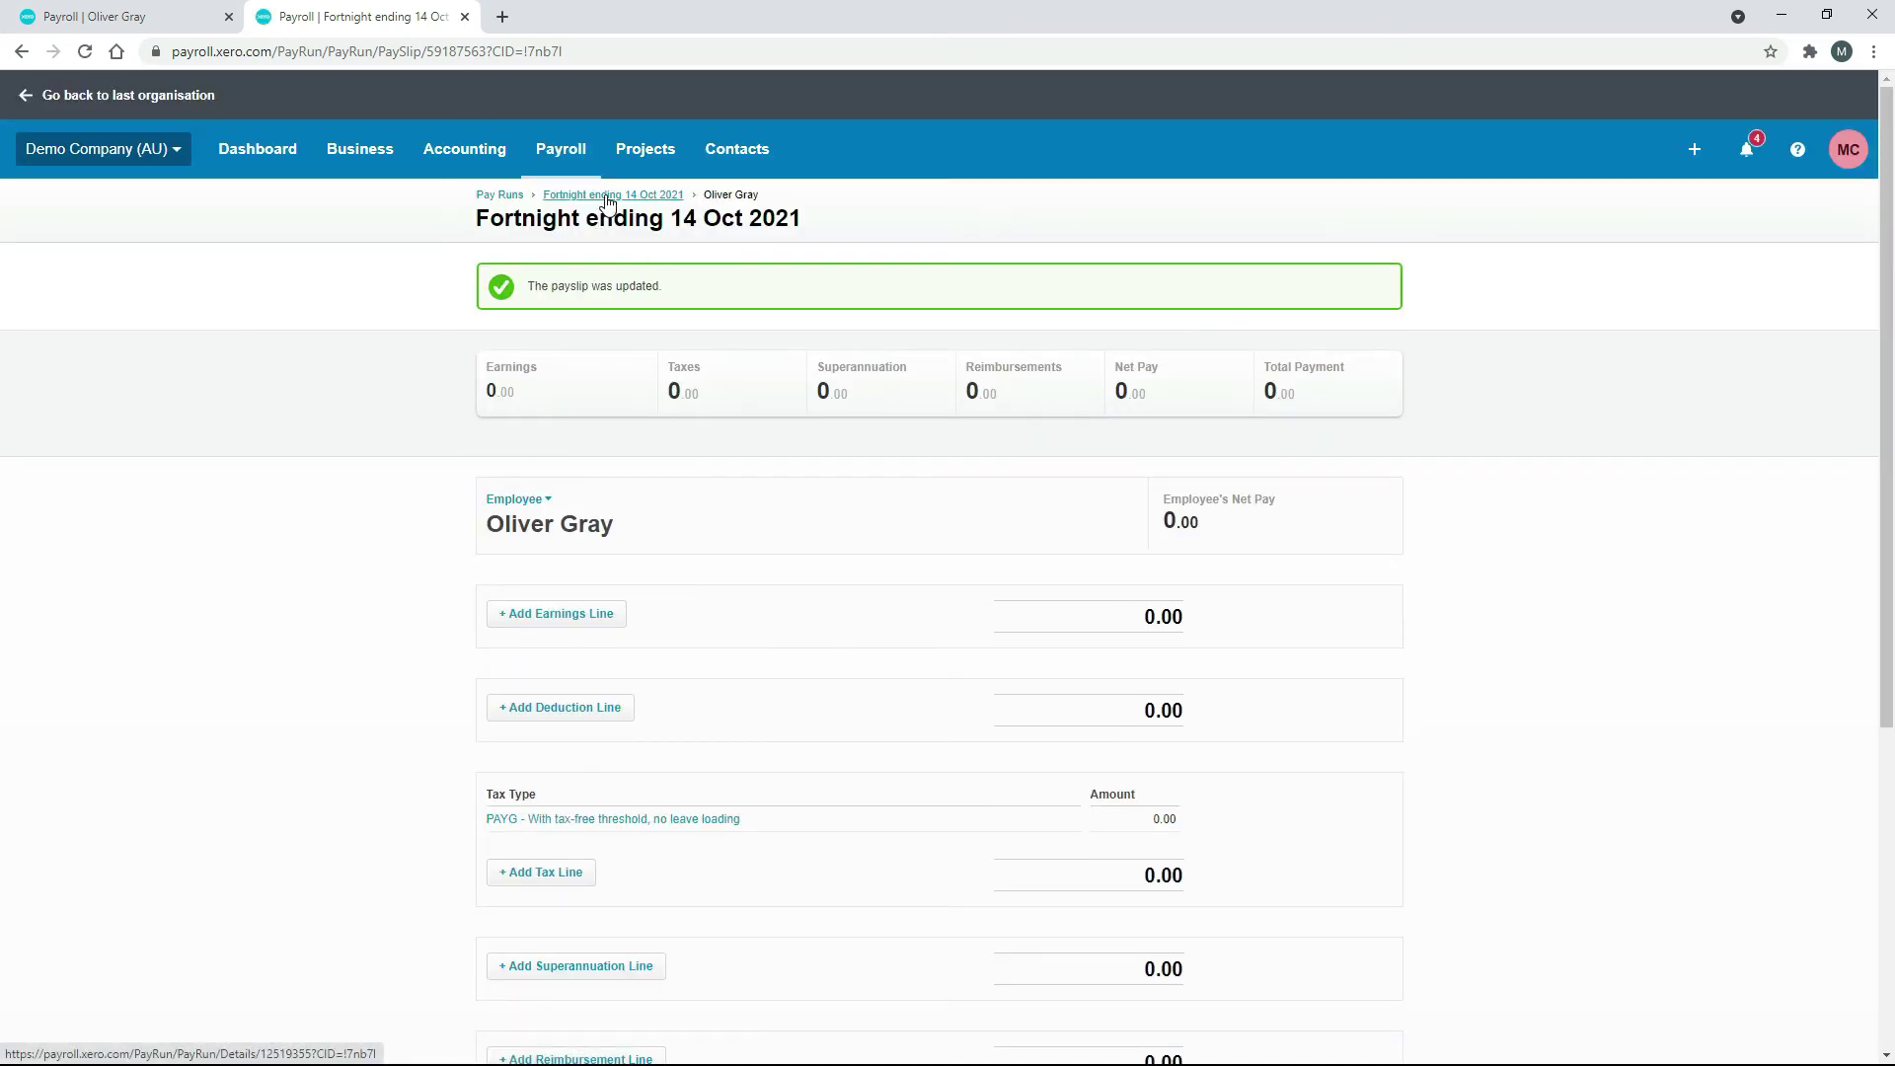
Step: Post the Fortnight ending 14 Oct 2021 pay run and go back to the Pay Runs list
{"action": "left_click", "coordinate": [608, 197]}
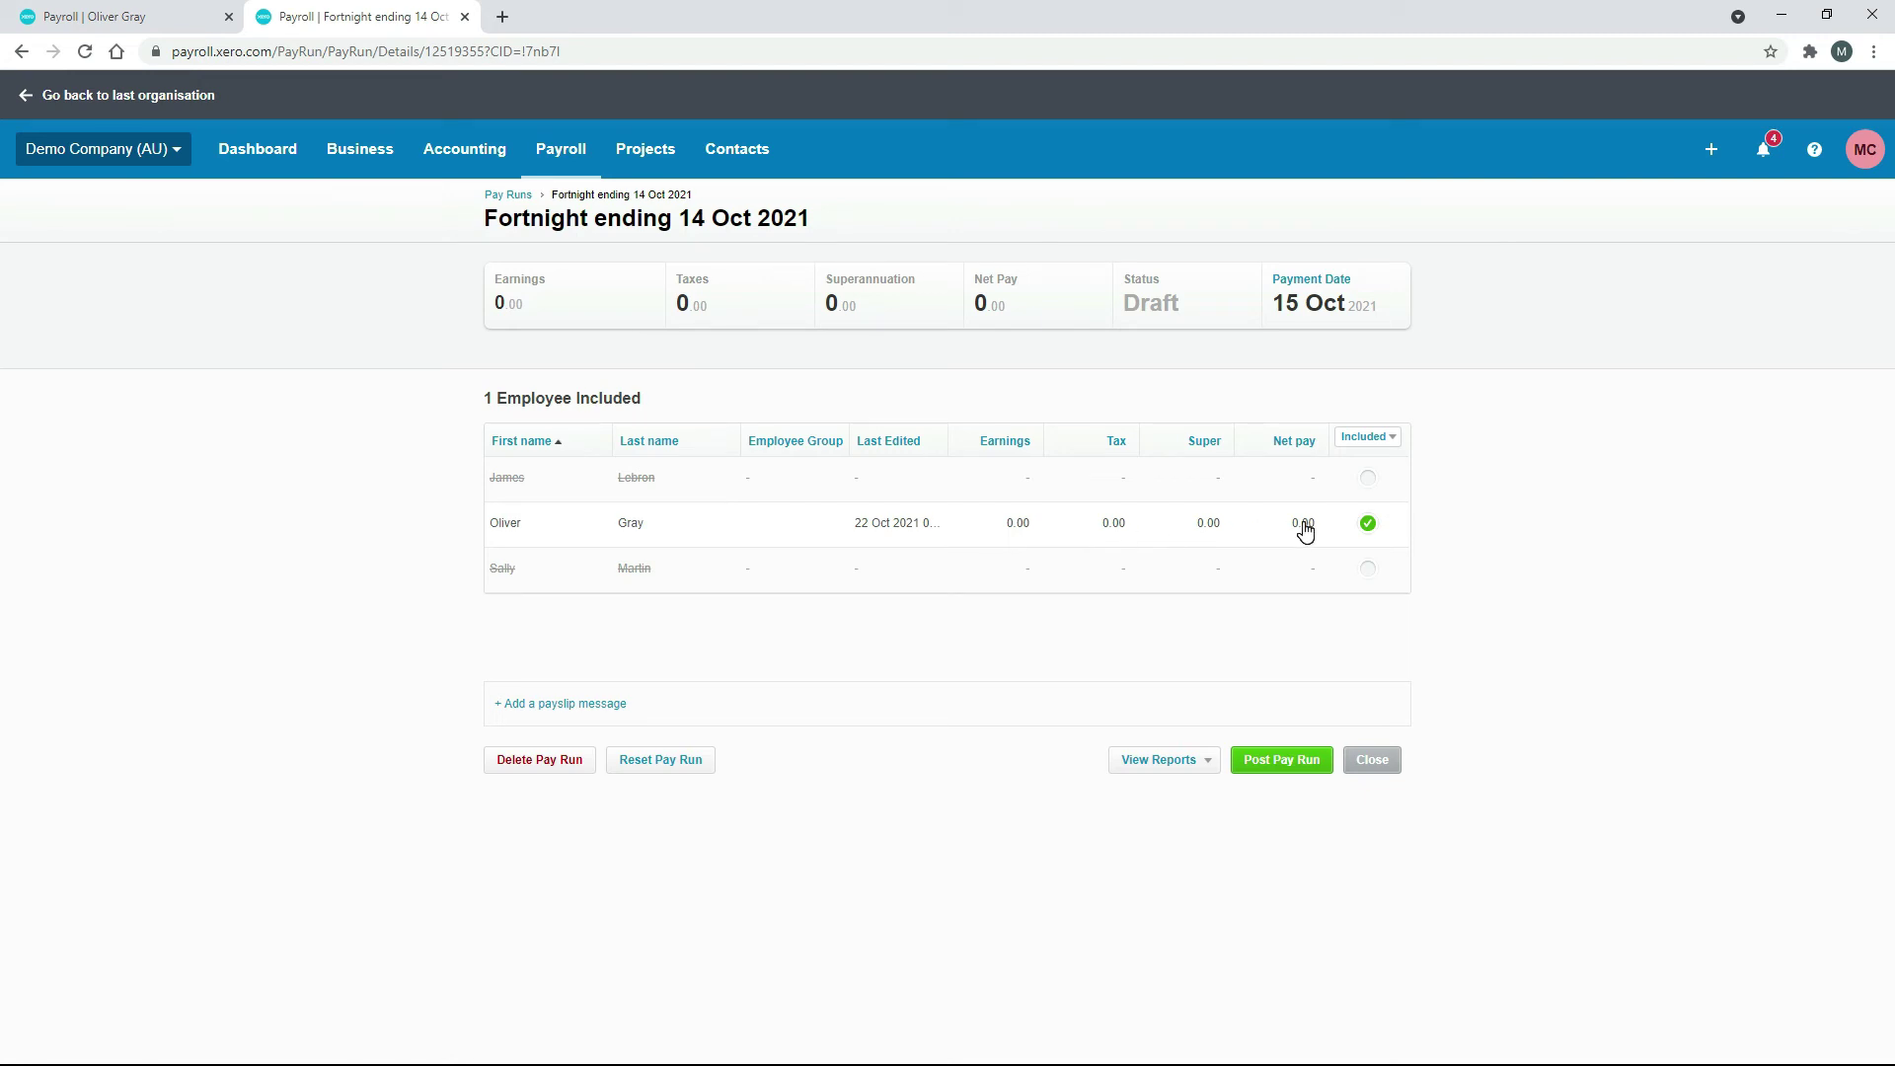
{"action": "left_click", "coordinate": [1281, 759]}
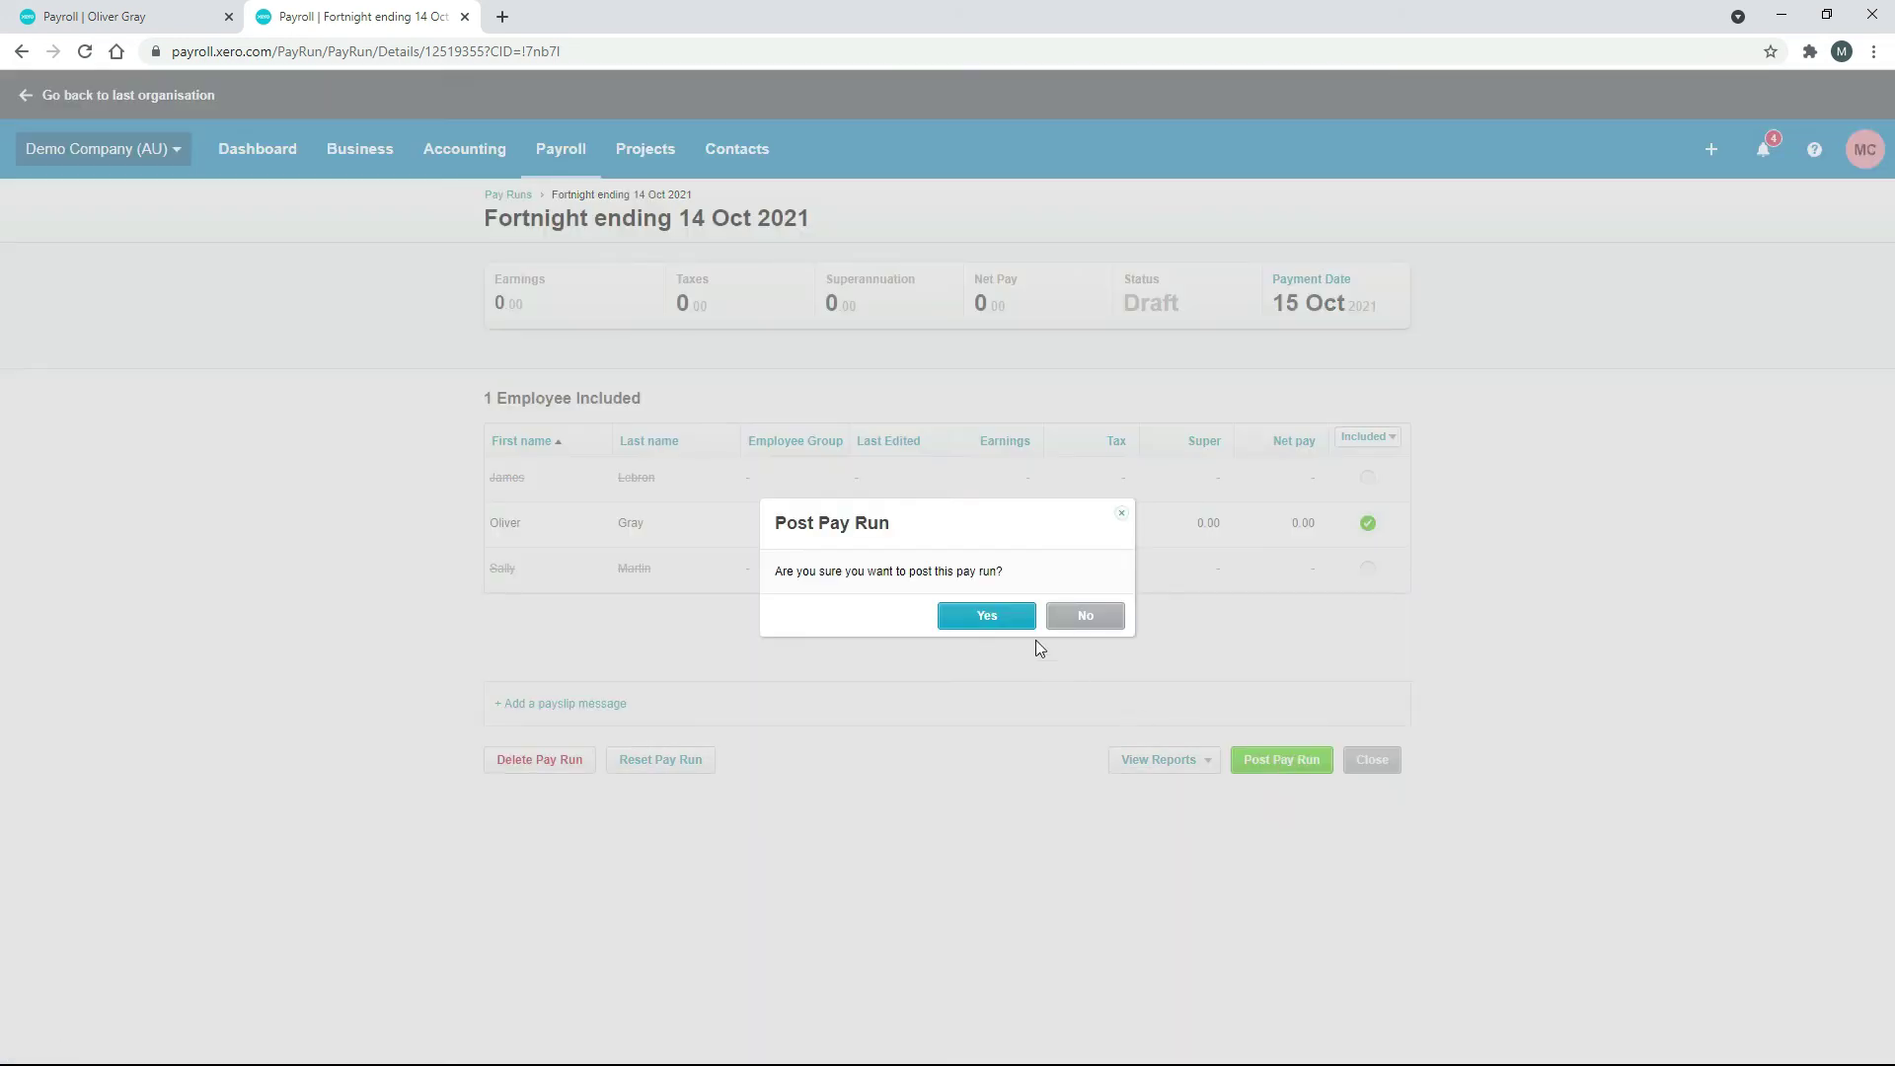
{"action": "left_click", "coordinate": [987, 614]}
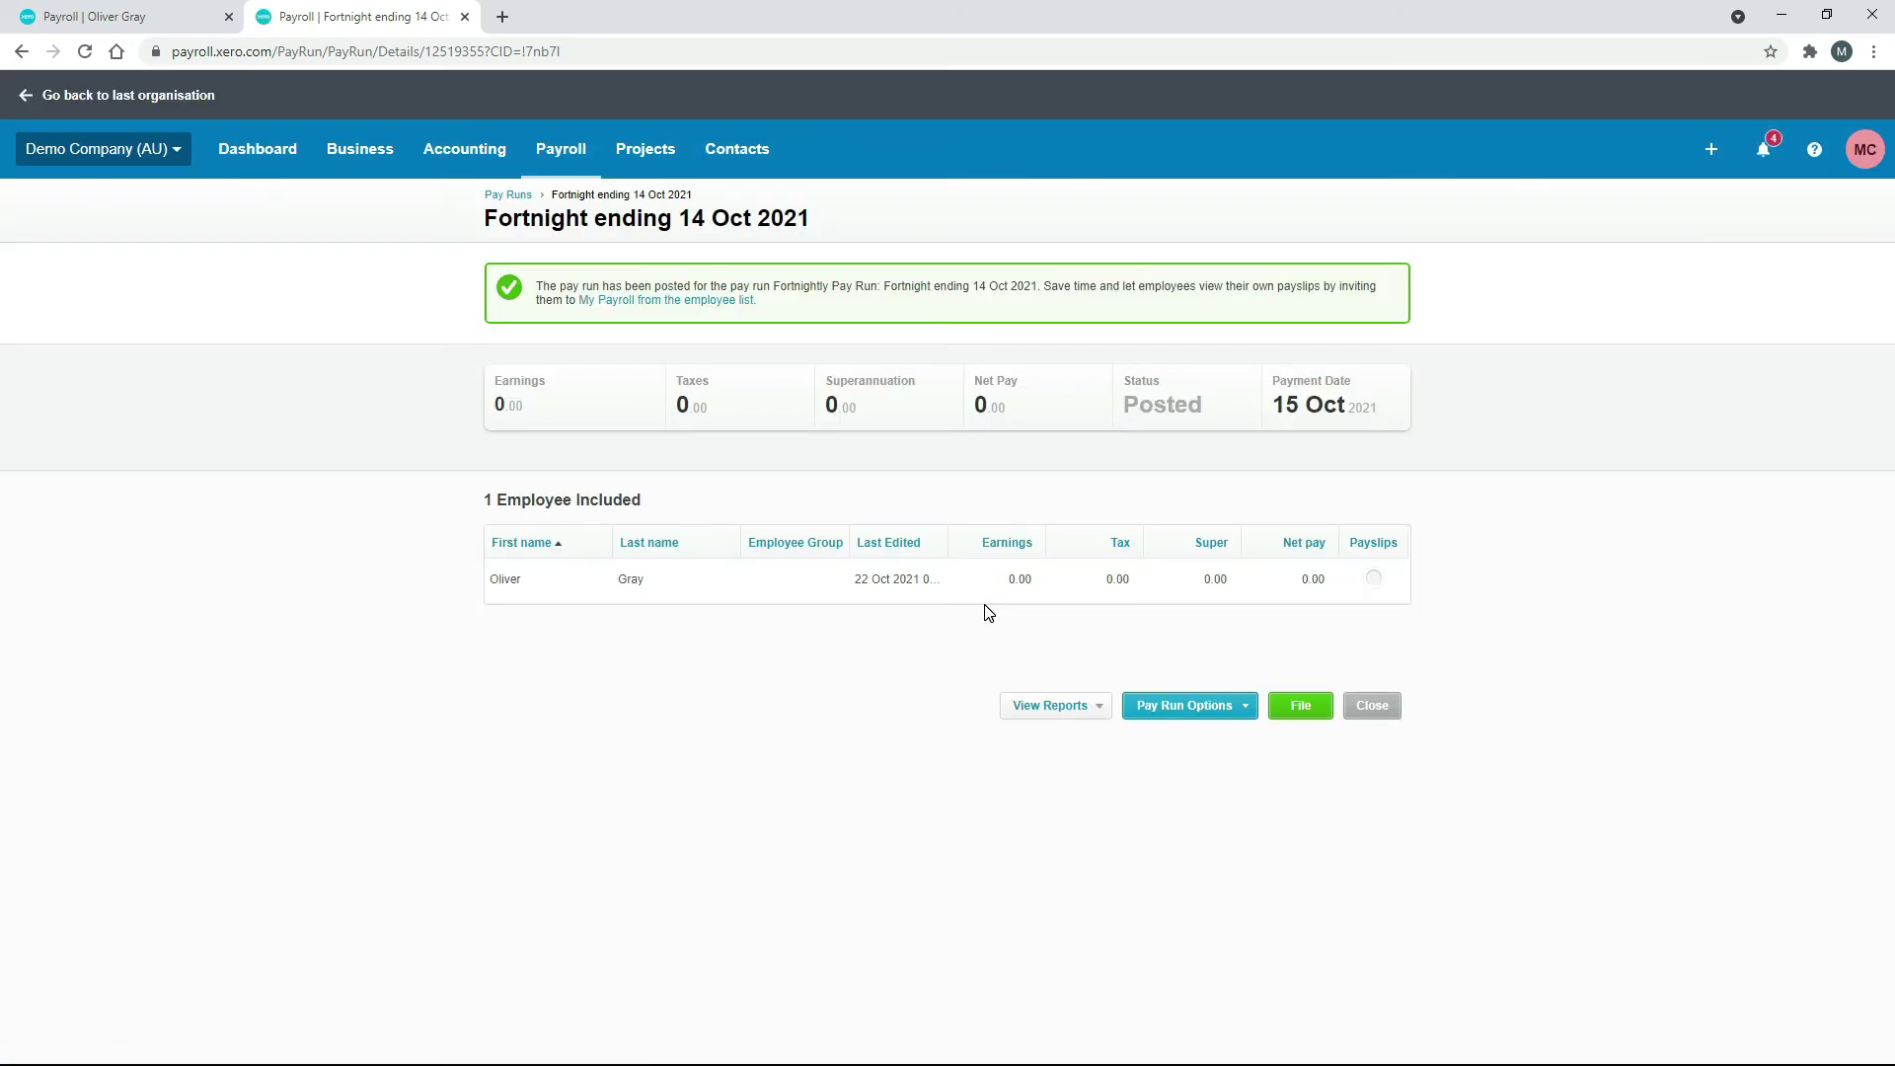
{"action": "left_click", "coordinate": [518, 196]}
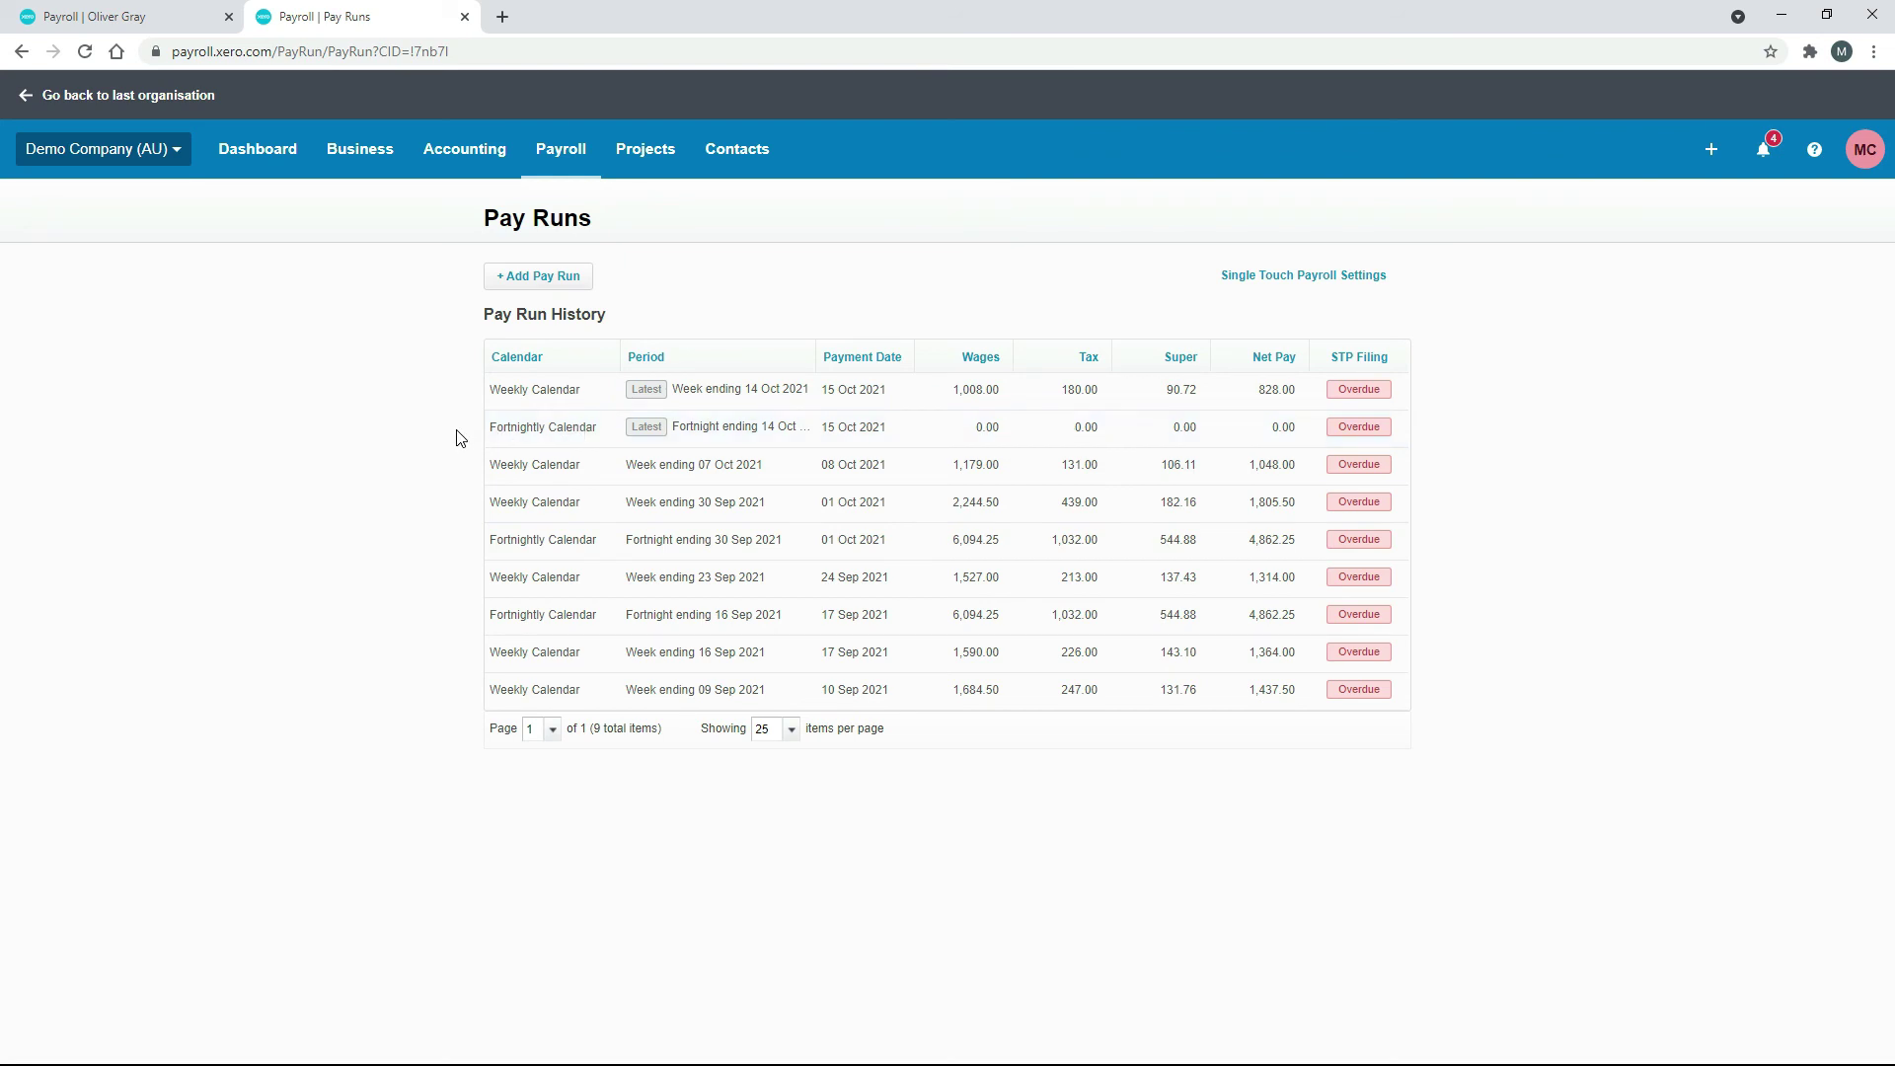
{"action": "left_click", "coordinate": [165, 19]}
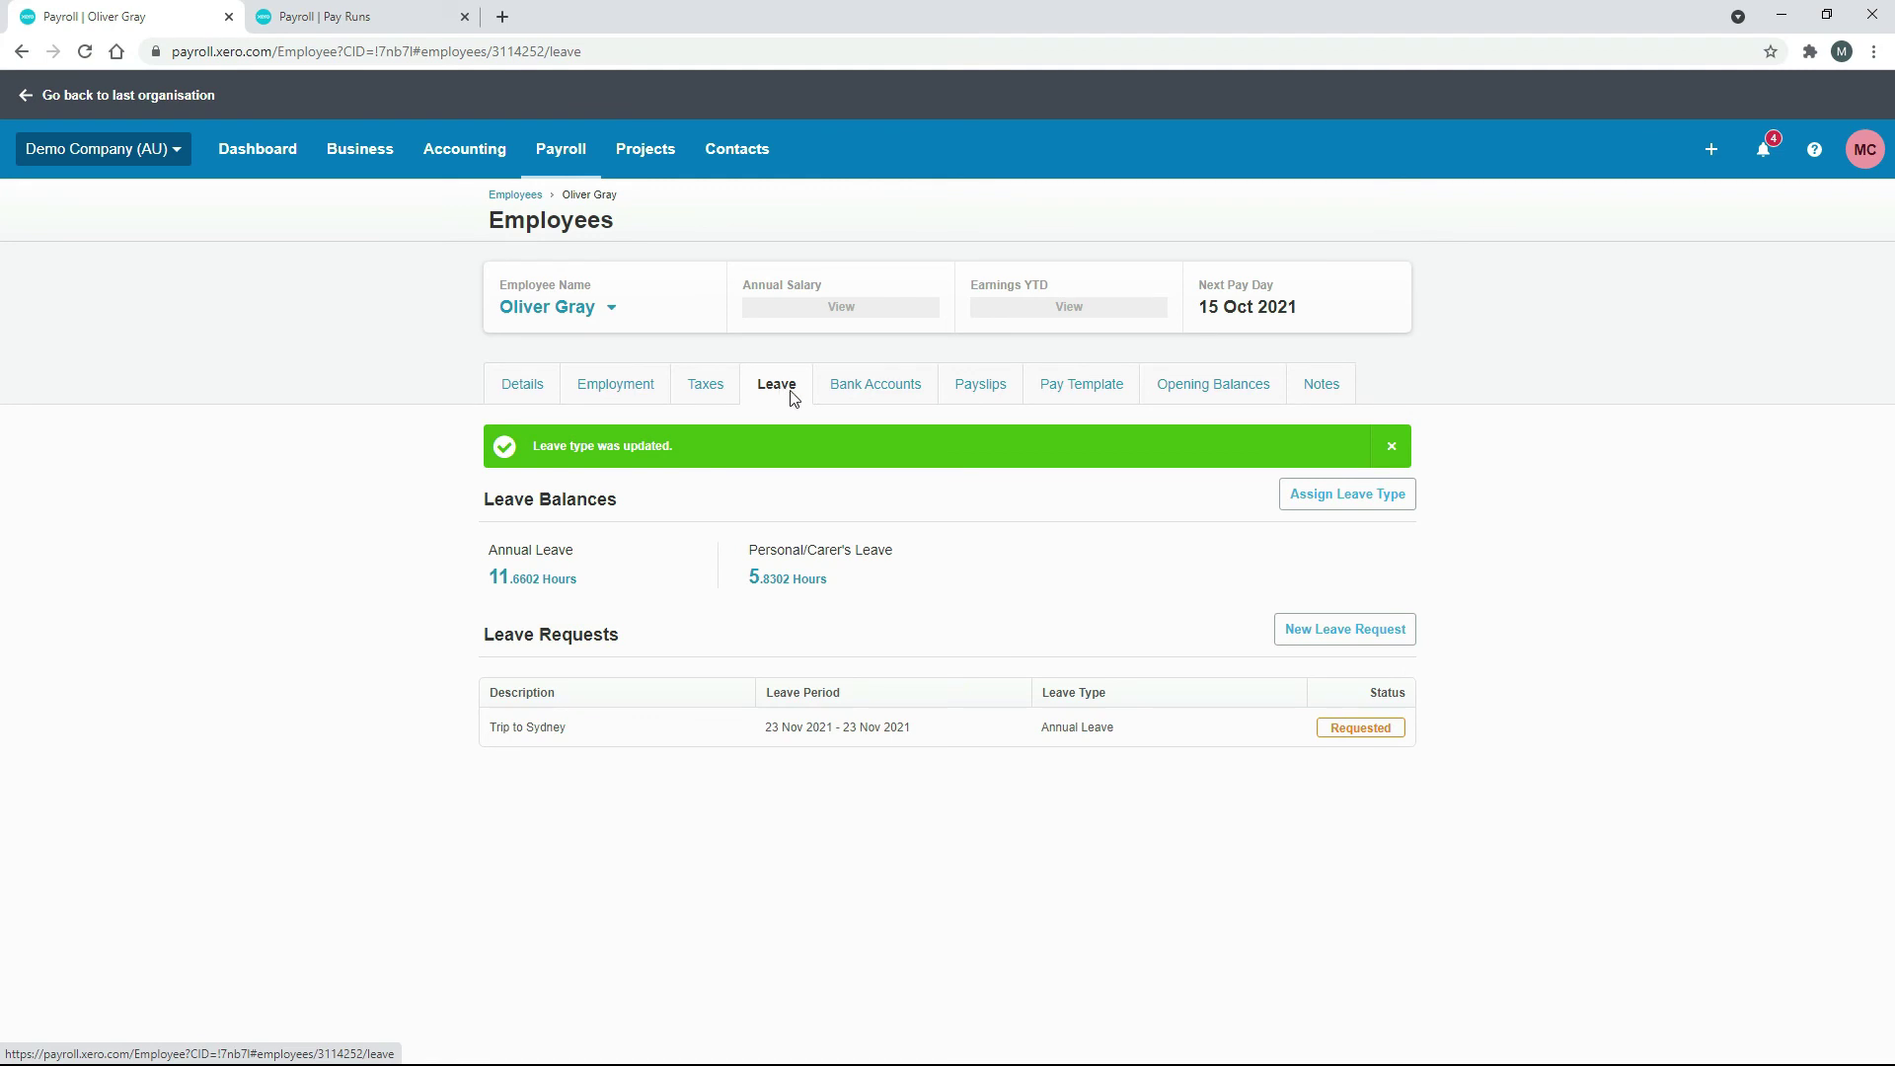
{"action": "left_click", "coordinate": [865, 394]}
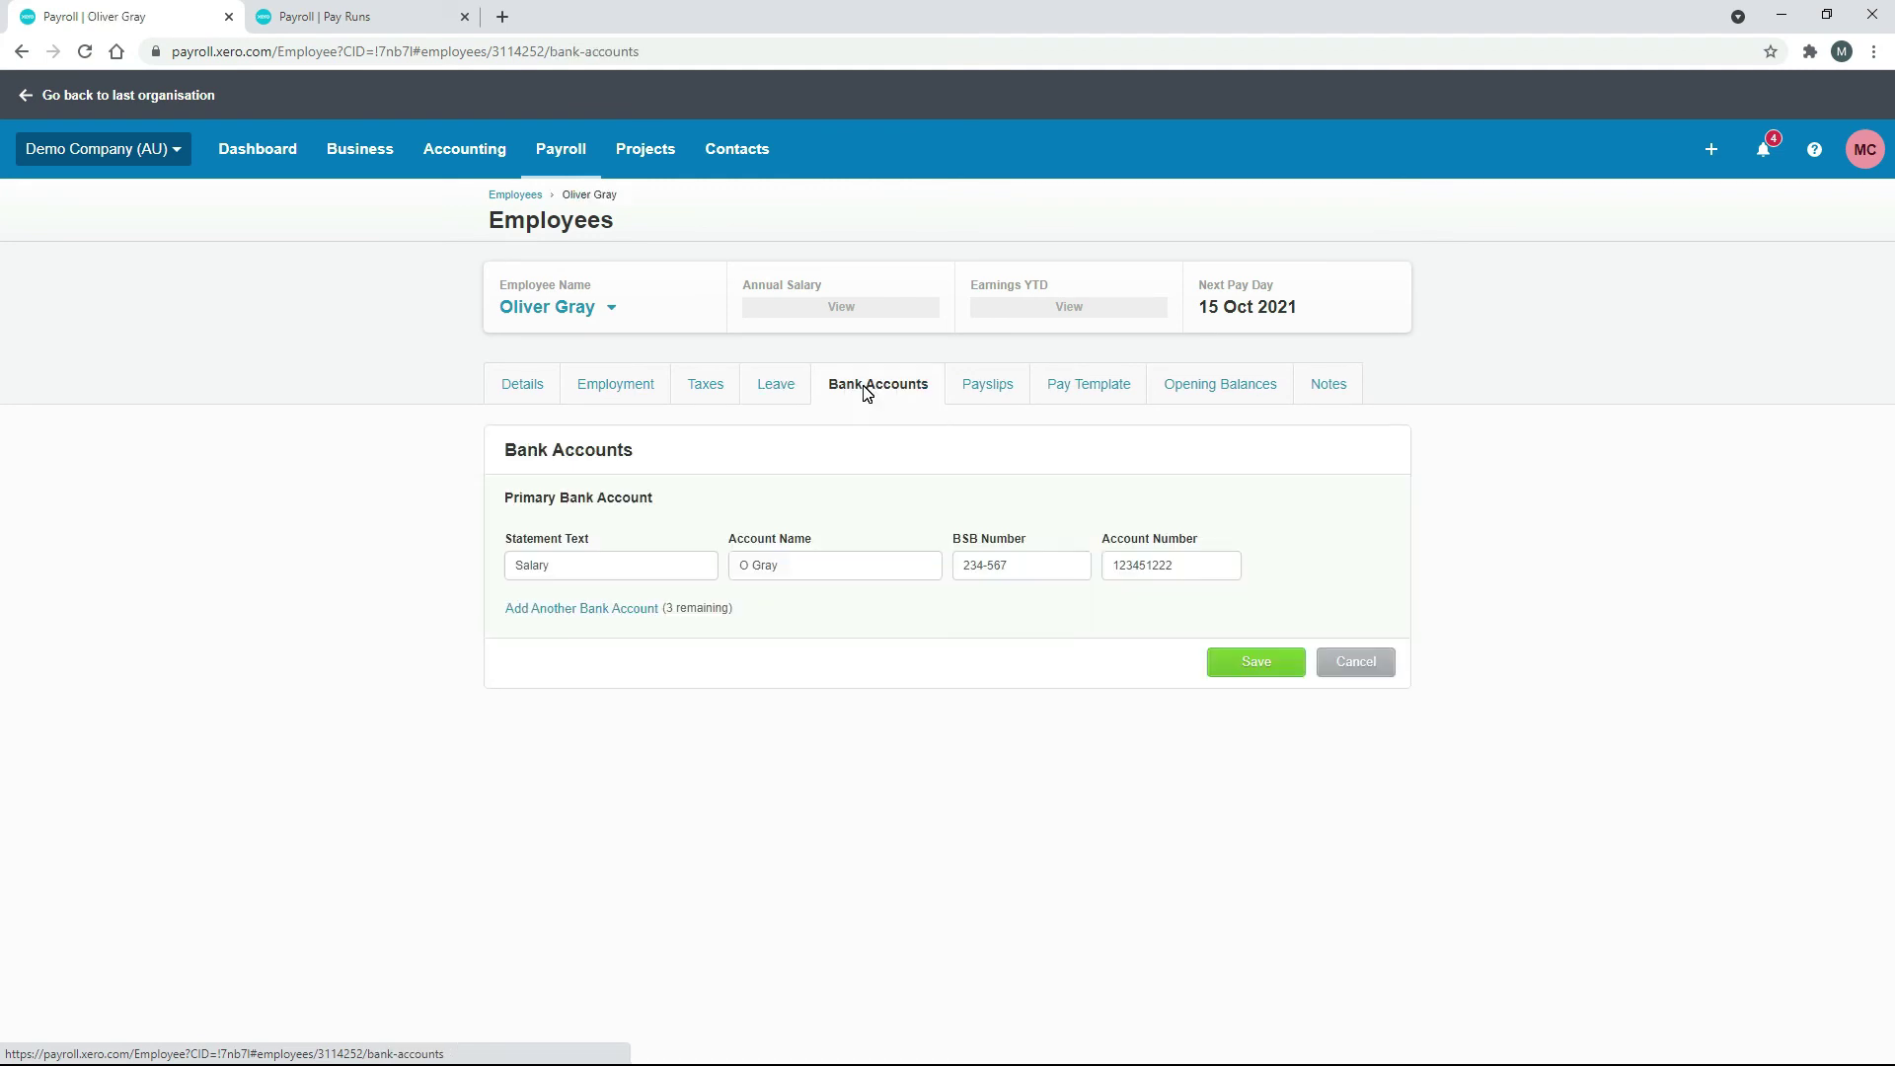
{"action": "left_click", "coordinate": [777, 387]}
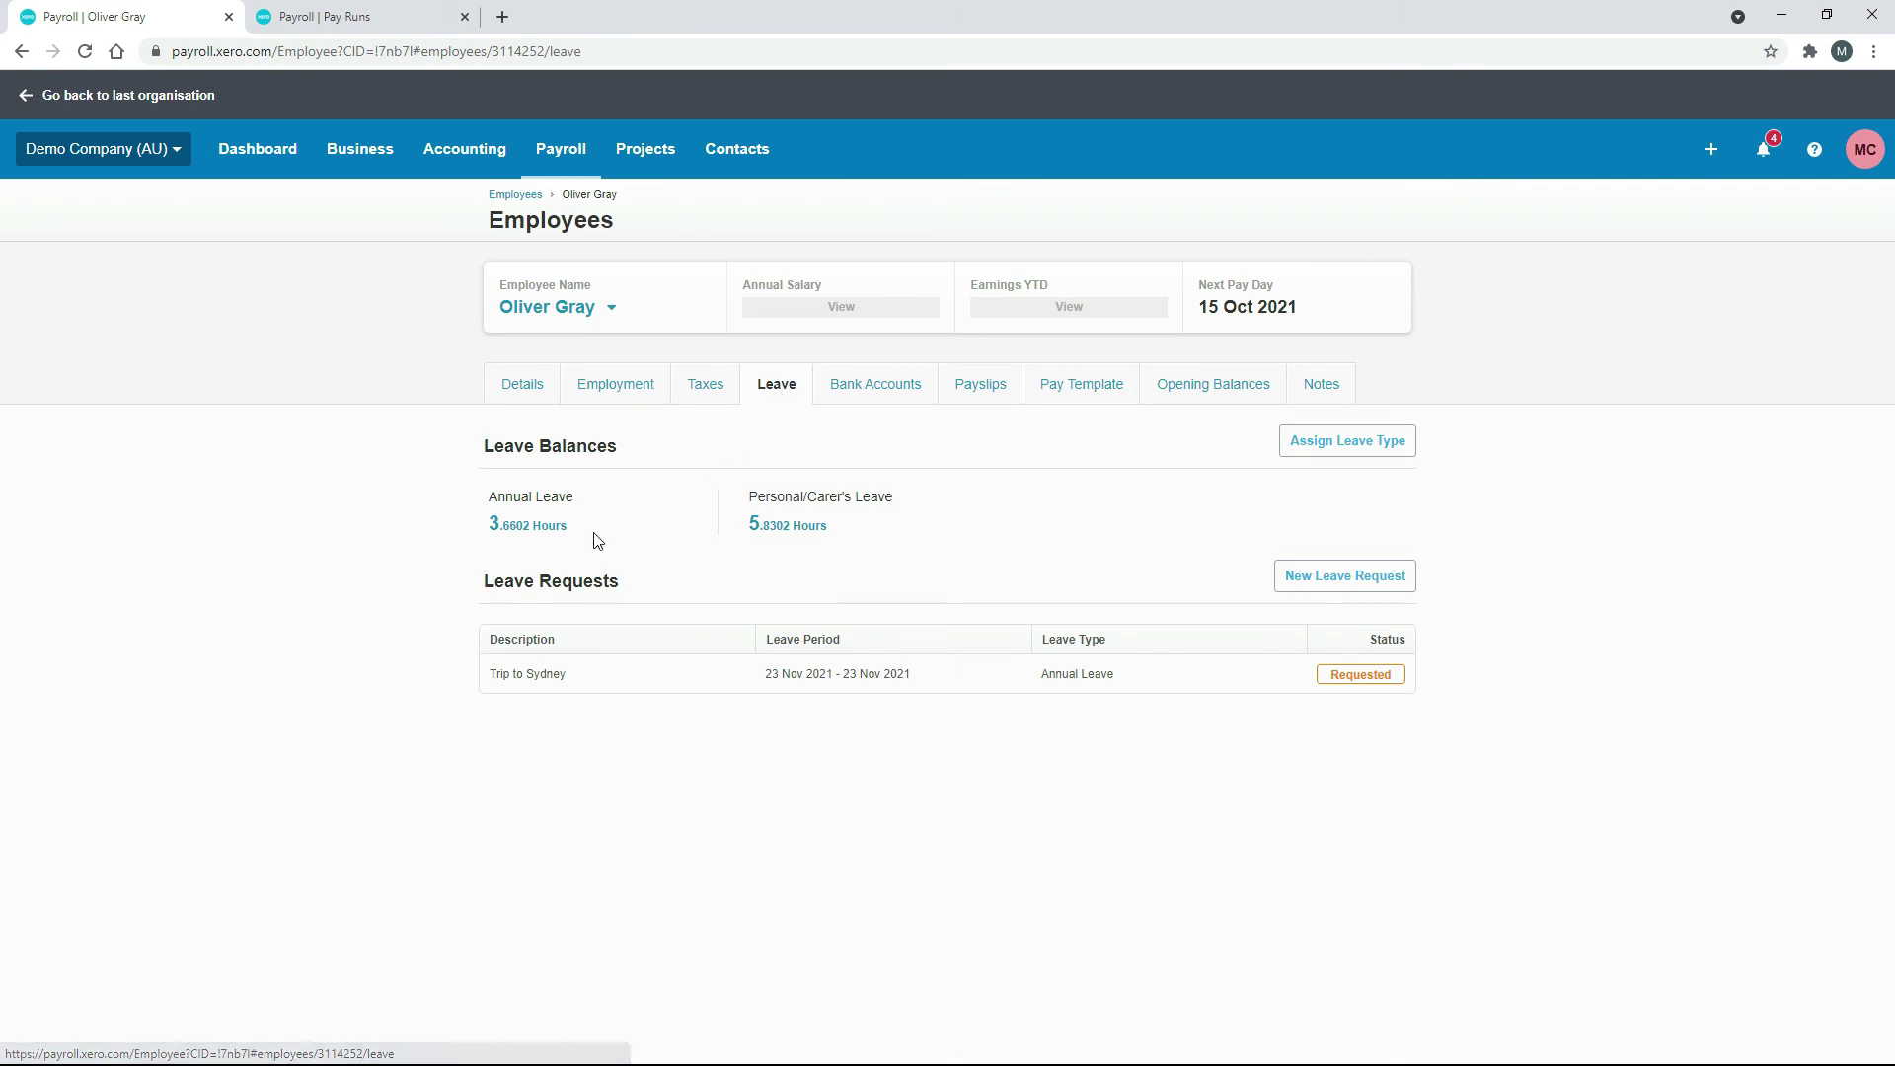
{"action": "left_click", "coordinate": [523, 529]}
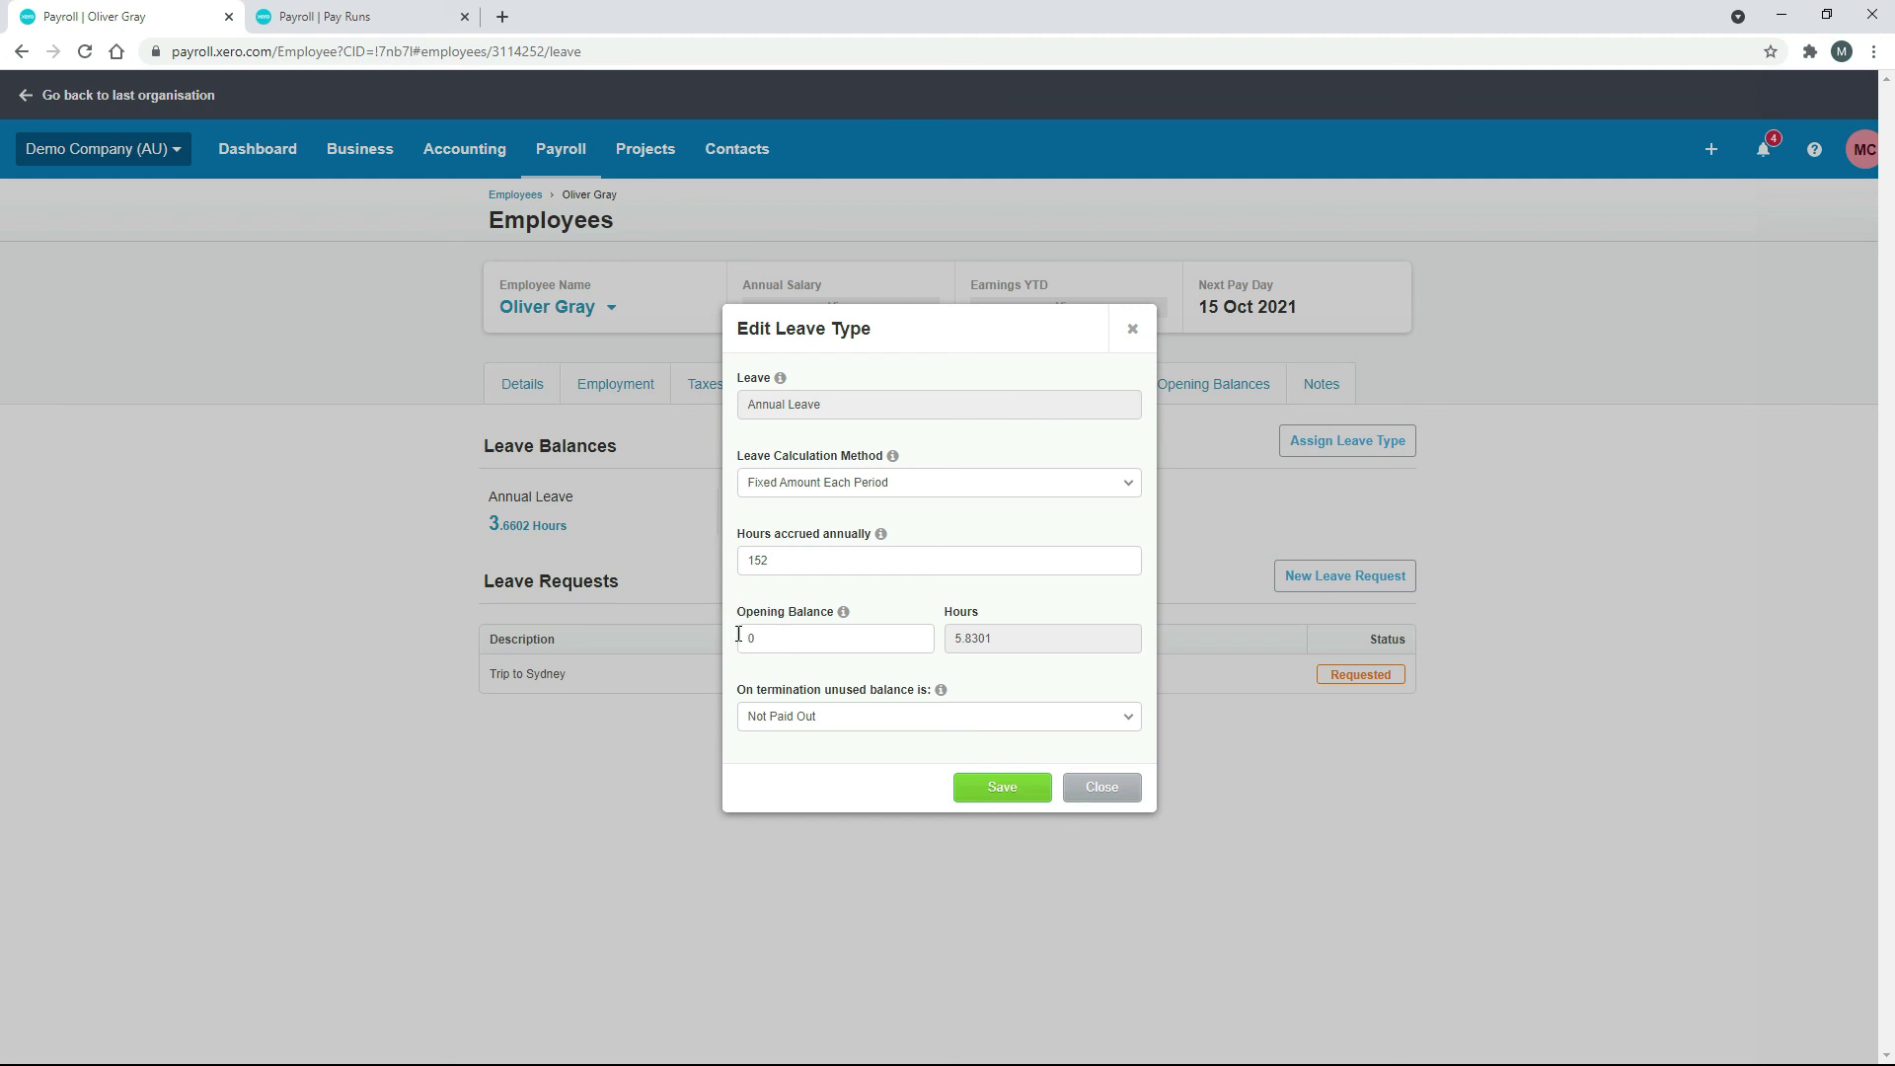
{"action": "left_click", "coordinate": [1099, 789]}
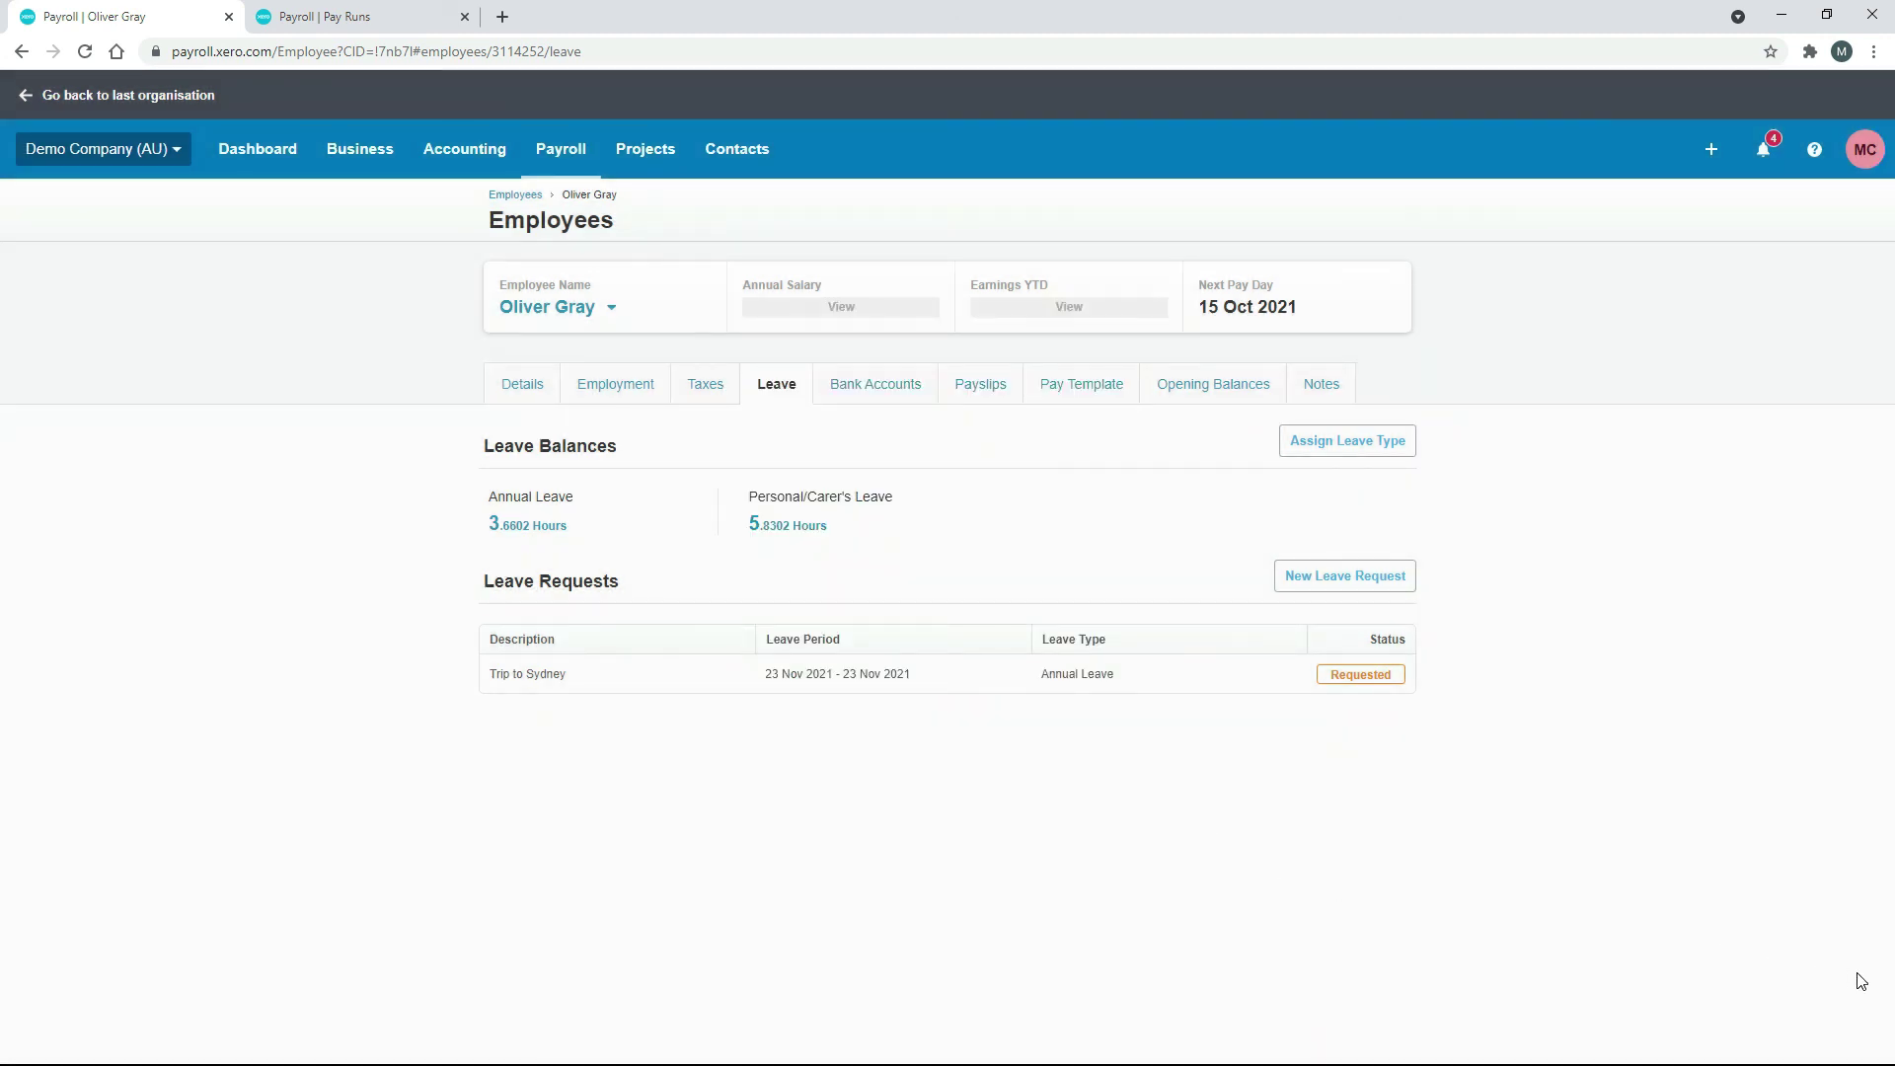